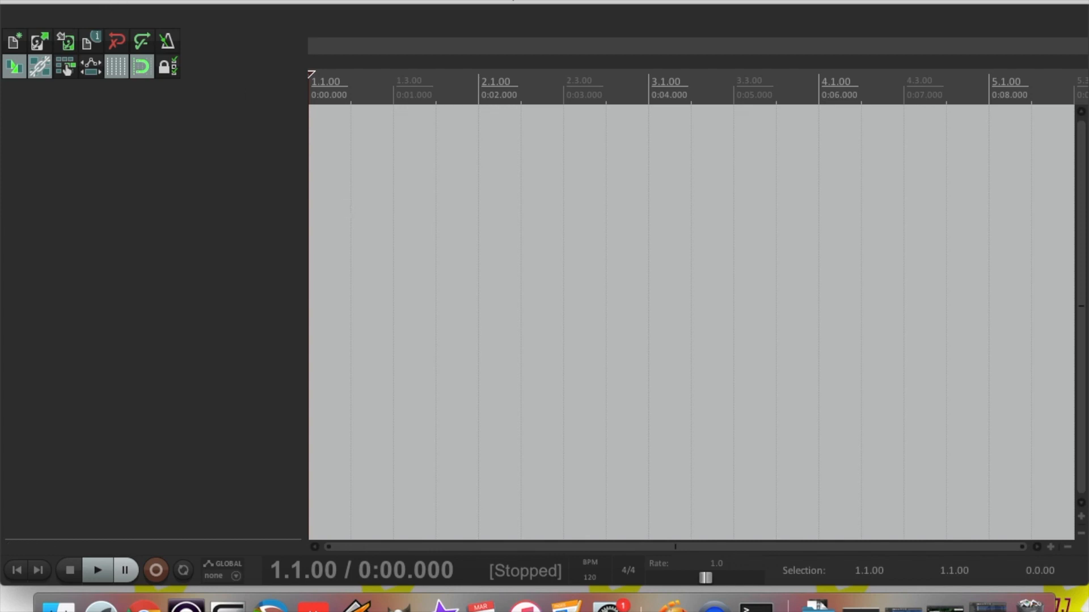
Create a new empty project and save it to the Desktop as 'Enya Spotlight Reaper'
click(112, 0)
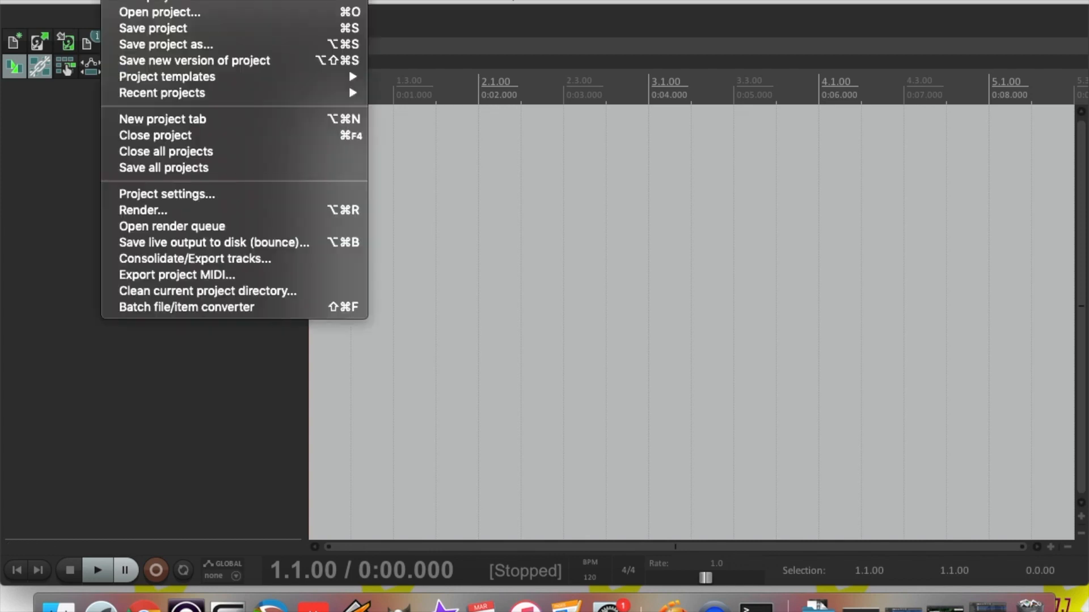
click(145, 1)
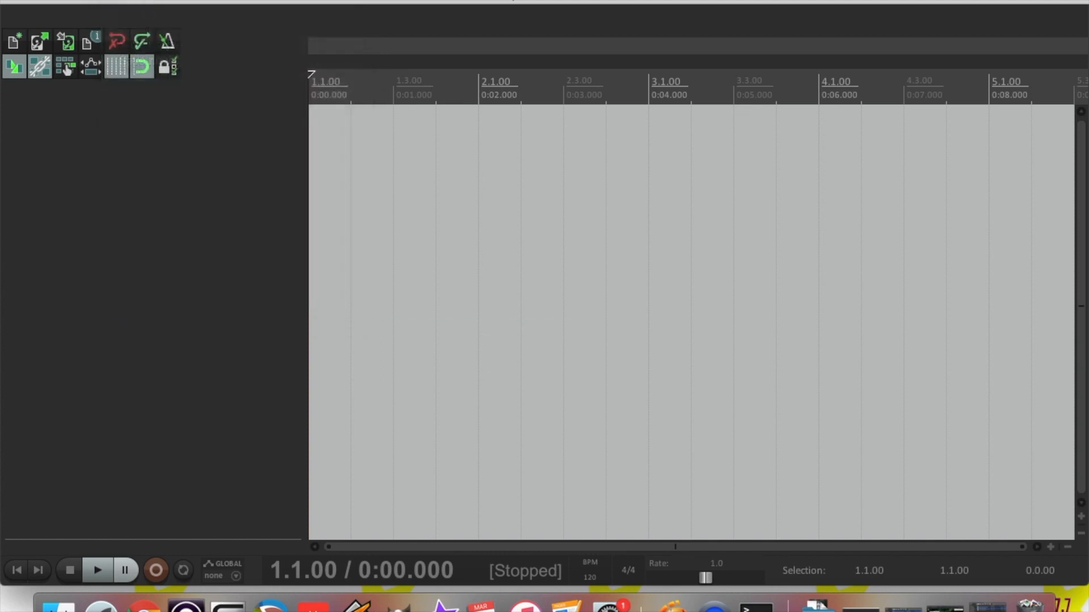
click(113, 1)
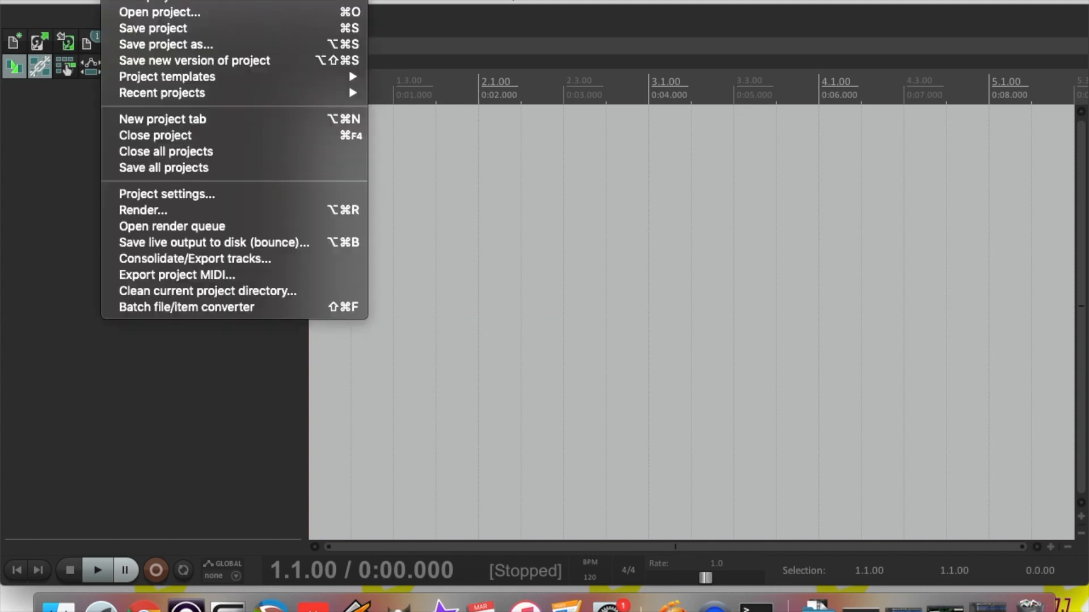
click(147, 45)
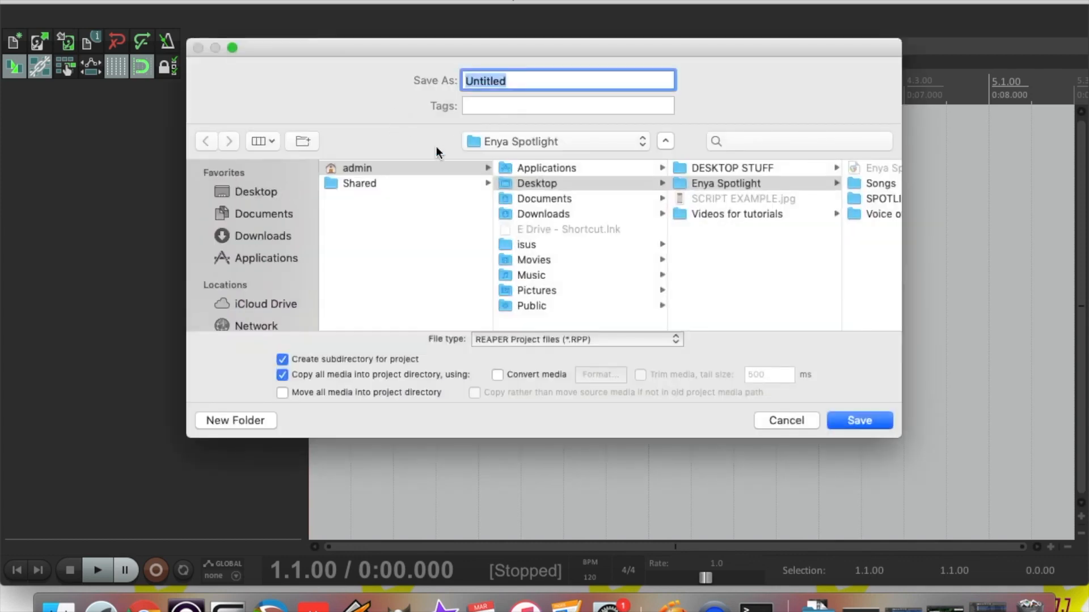
click(548, 186)
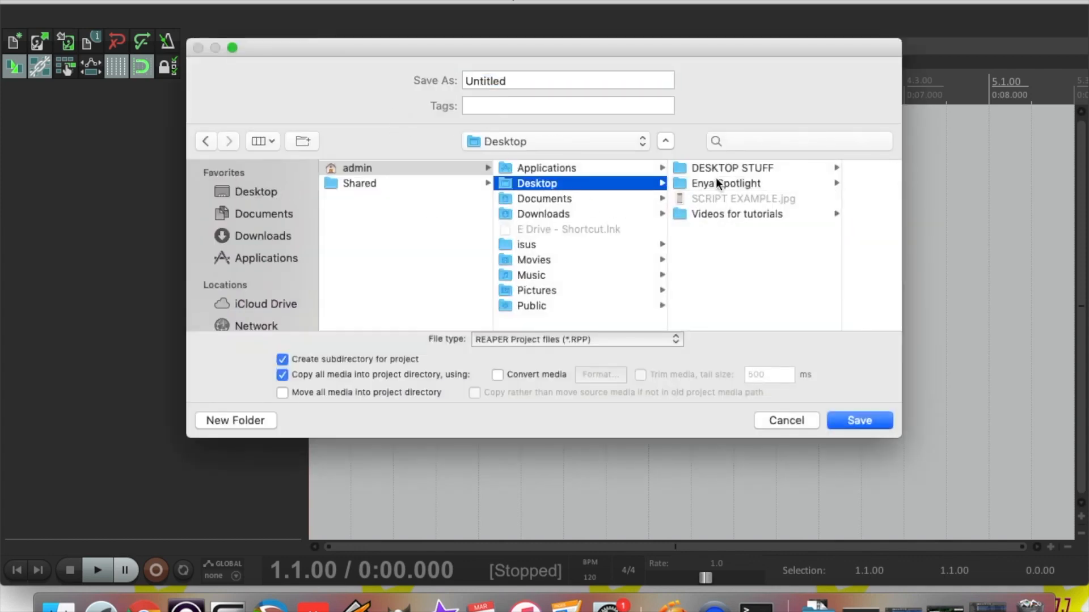
click(557, 83)
key(BackSpace)
key(BackSpace)
key(BackSpace)
key(BackSpace)
key(BackSpace)
key(BackSpace)
key(BackSpace)
key(BackSpace)
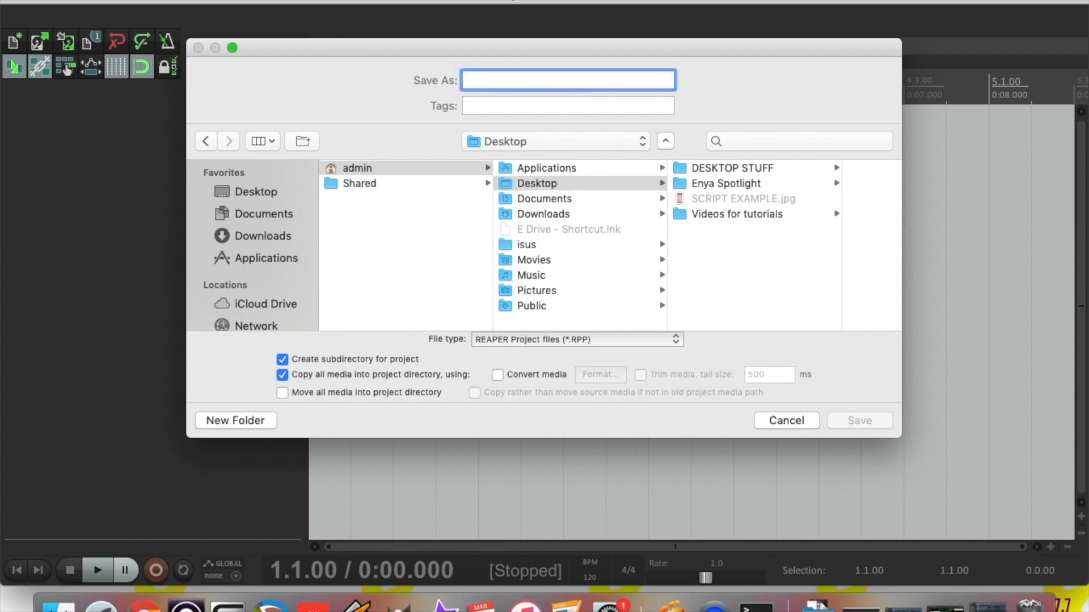
text(Enya Spotlight Reaper)
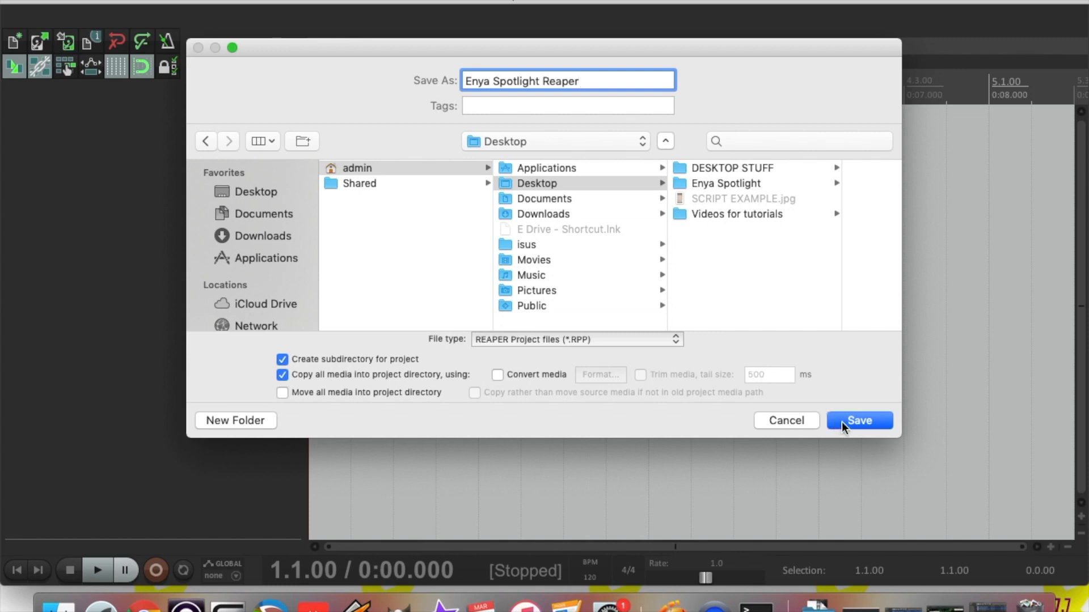
click(843, 425)
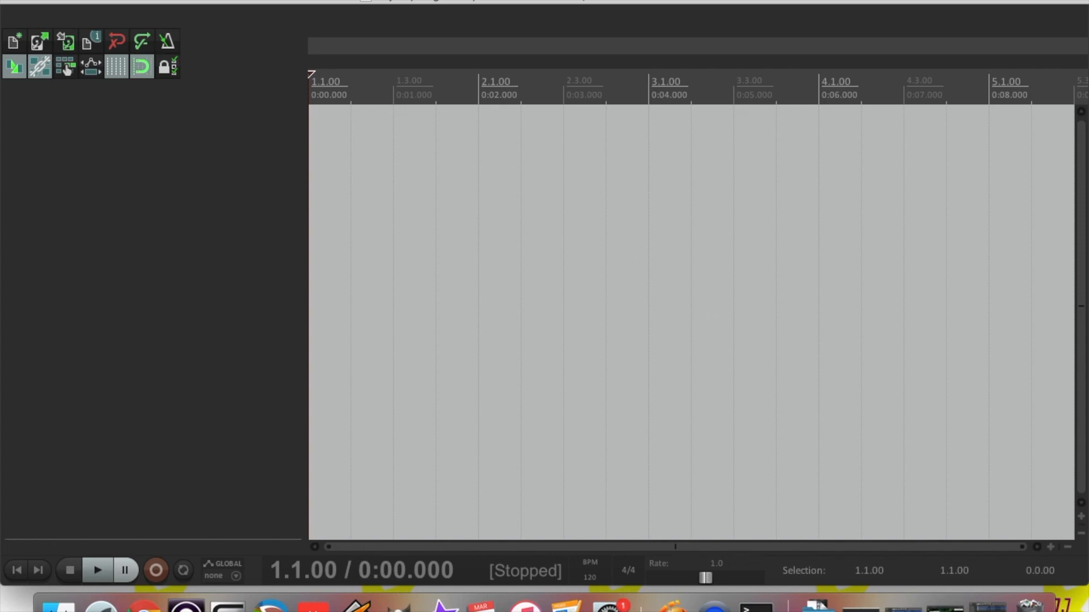
Minimize REAPER and move the Enya Spotlight Reaper folder beside Enya Spotlight on the desktop
click(26, 4)
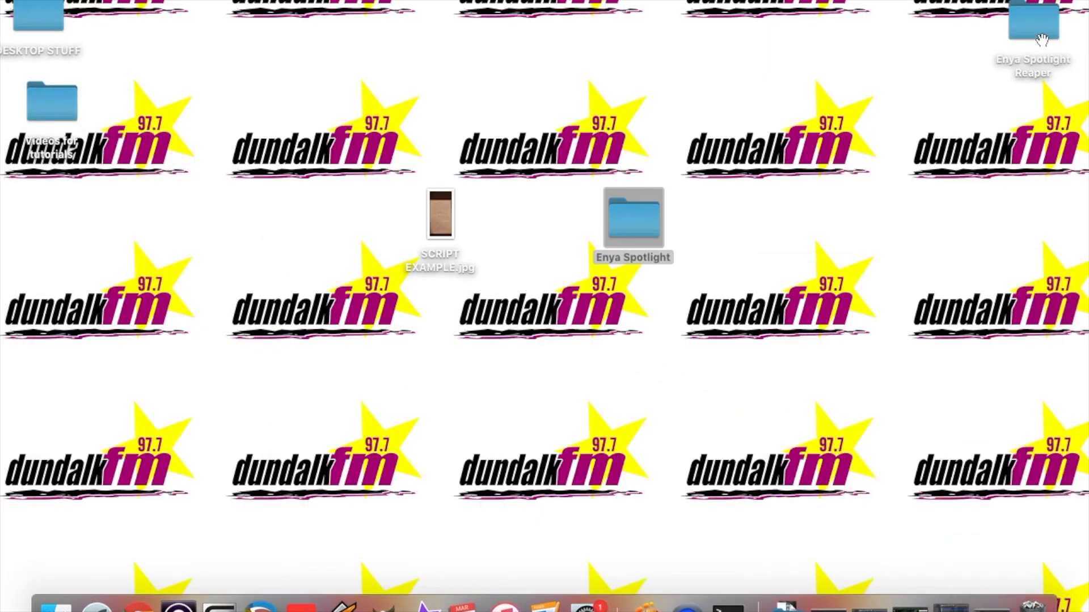
click(1016, 75)
drag(1015, 76, 548, 238)
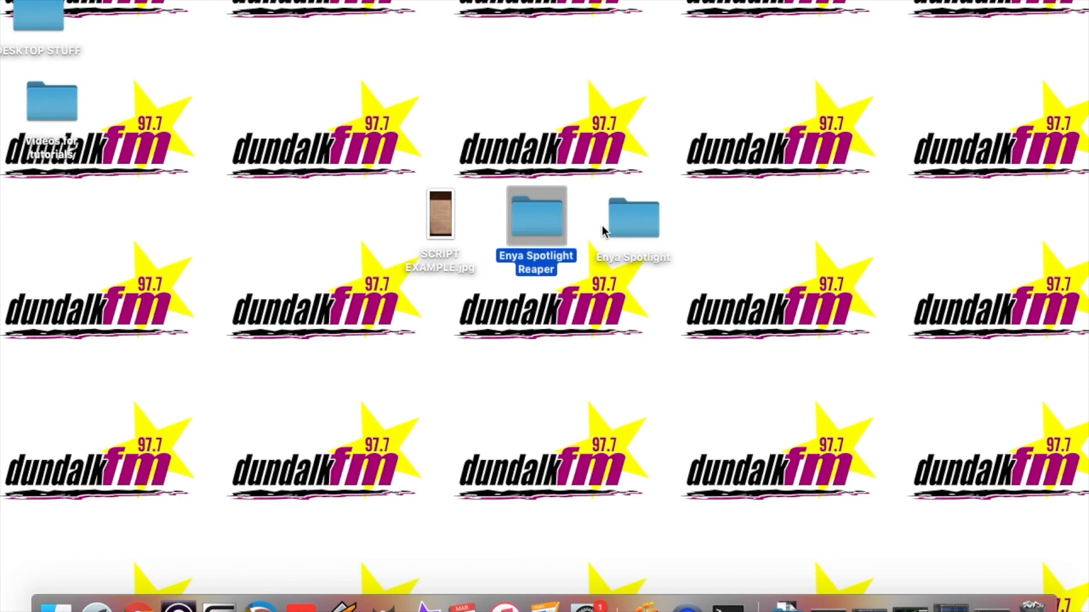
Open Enya Spotlight Reaper and its Enya Spotlight subfolder to check the copied media, then return to REAPER
click(631, 229)
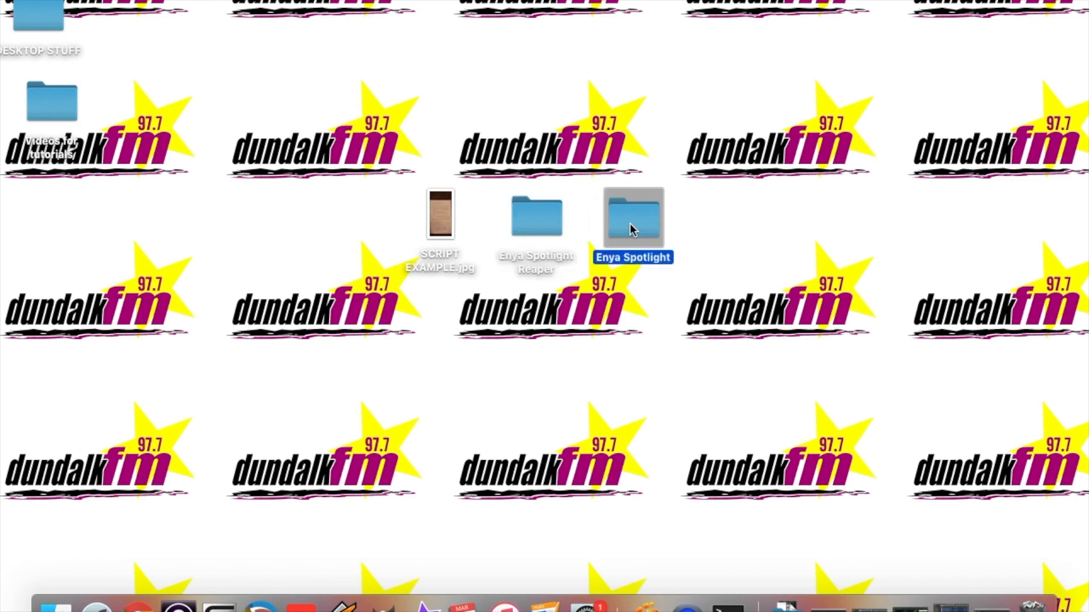
super+click(536, 229)
double_click(536, 230)
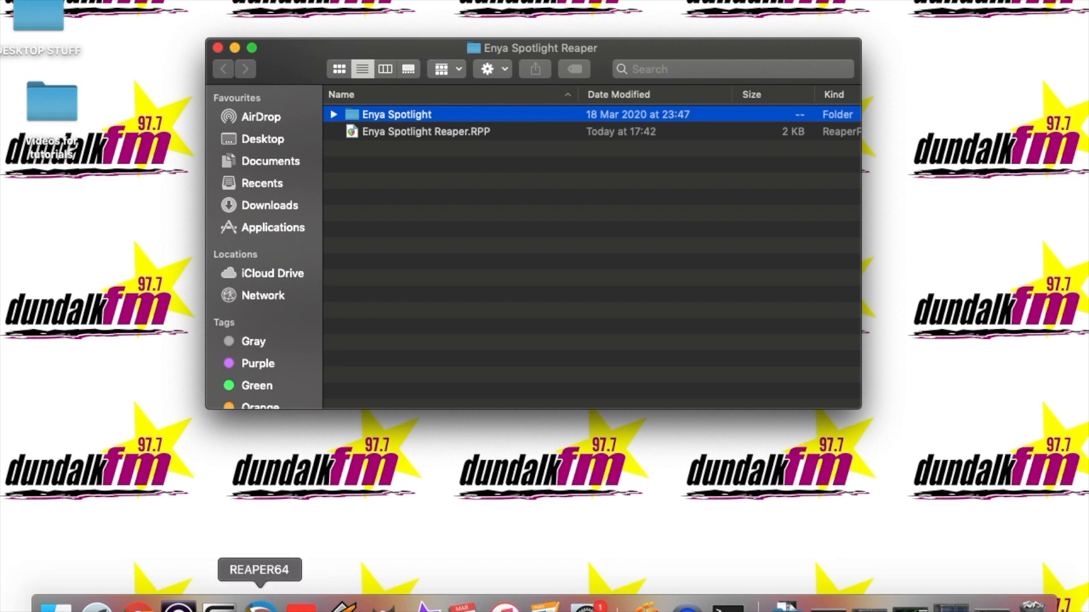
click(382, 115)
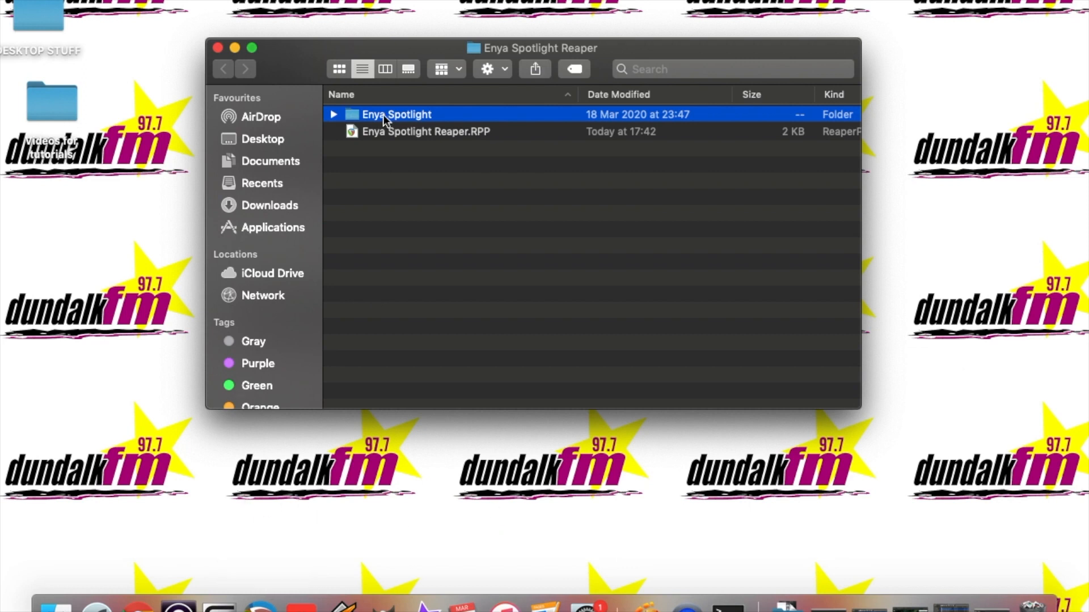
double_click(450, 113)
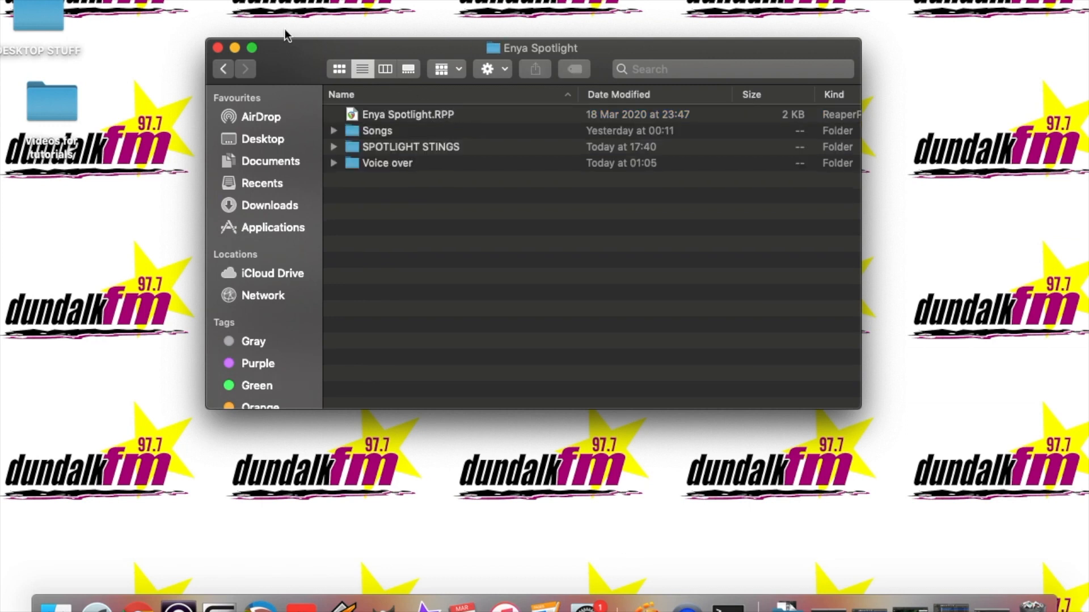
drag(292, 50, 552, 35)
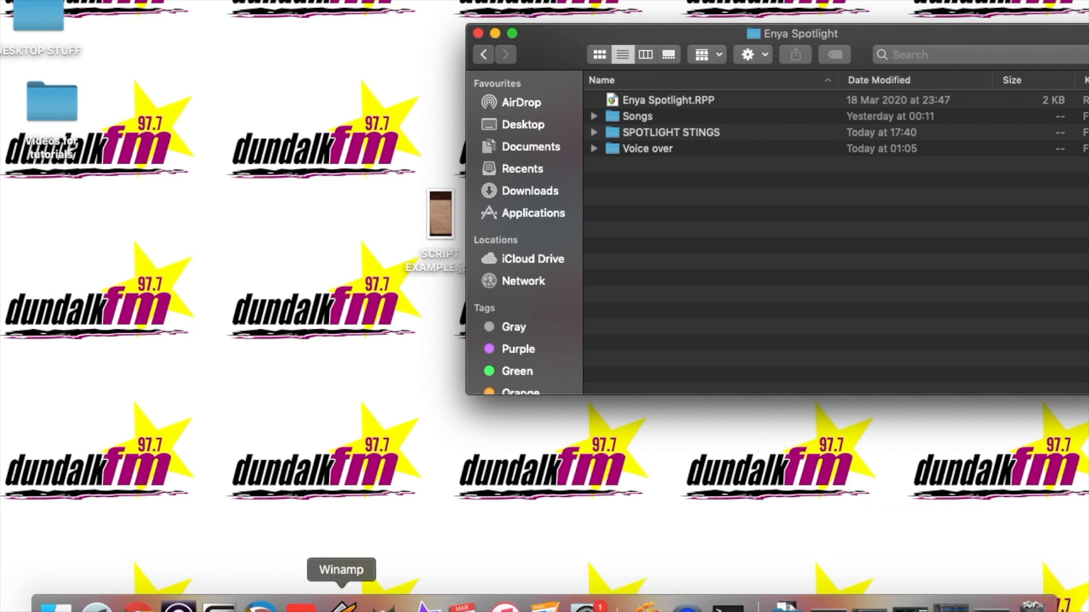
click(260, 605)
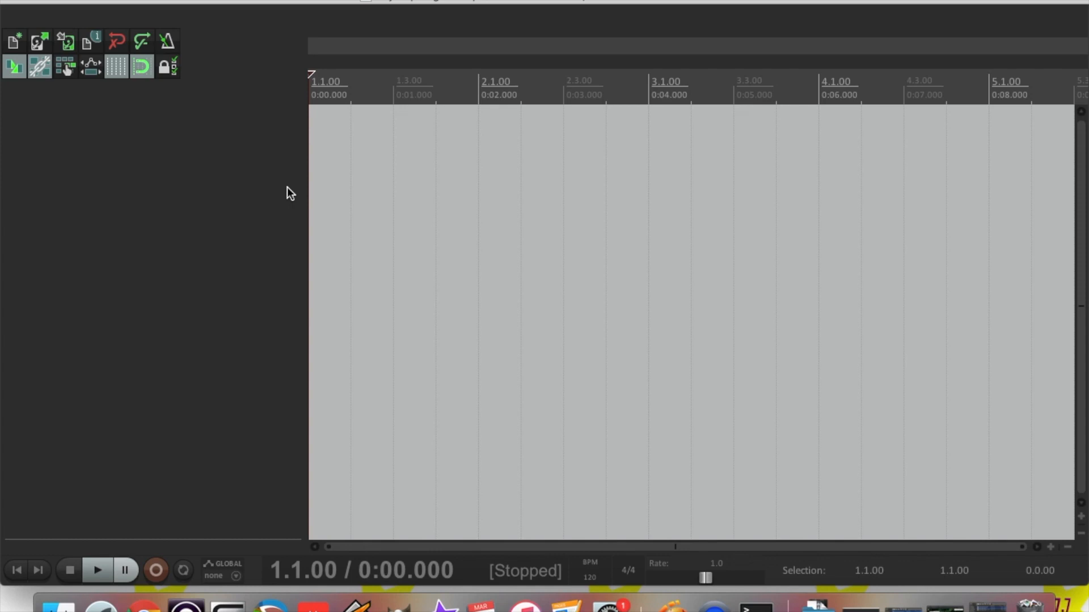
Test play, pause and stop, return the playhead to the start, and switch snapping off
key(space)
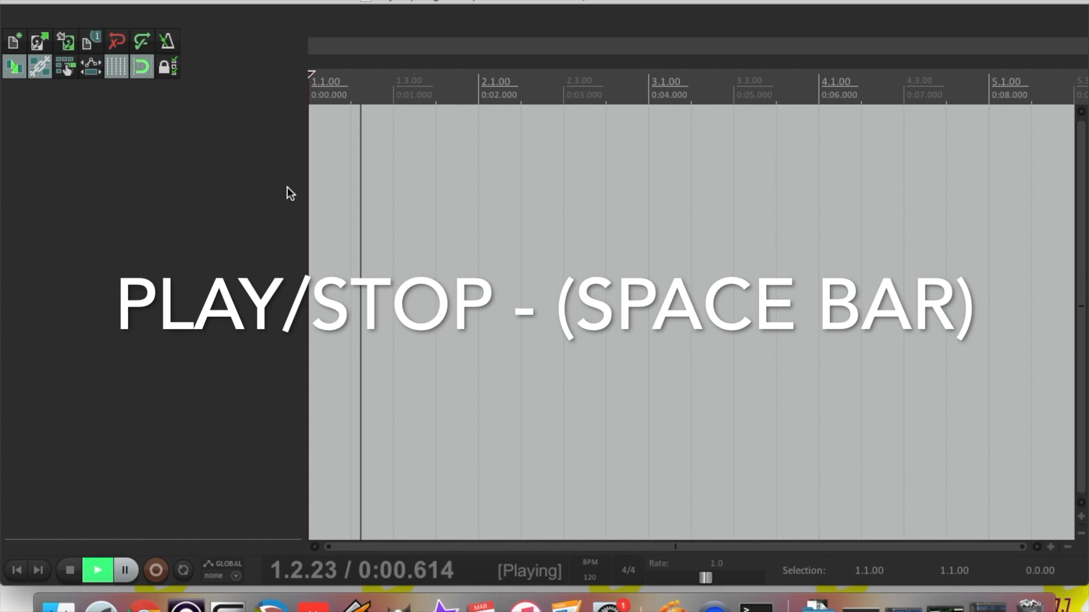
key(space)
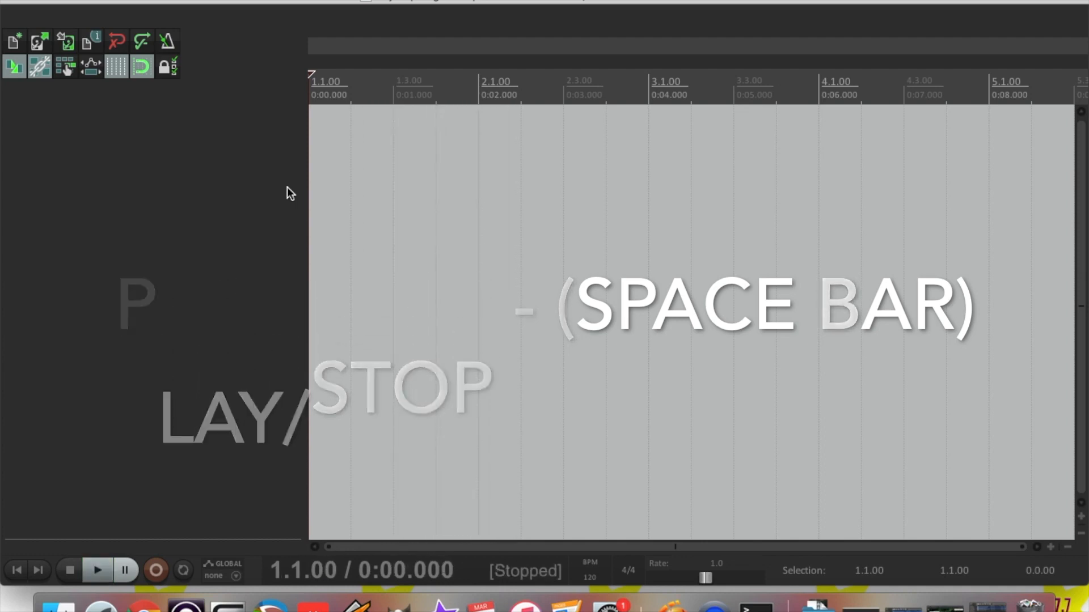
click(101, 574)
click(125, 571)
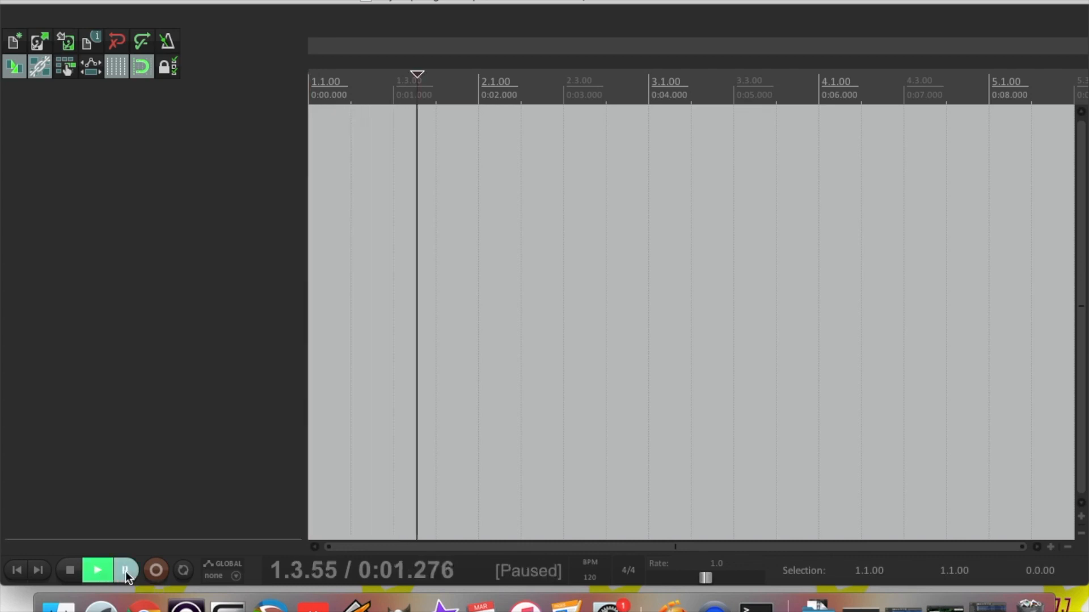
click(70, 571)
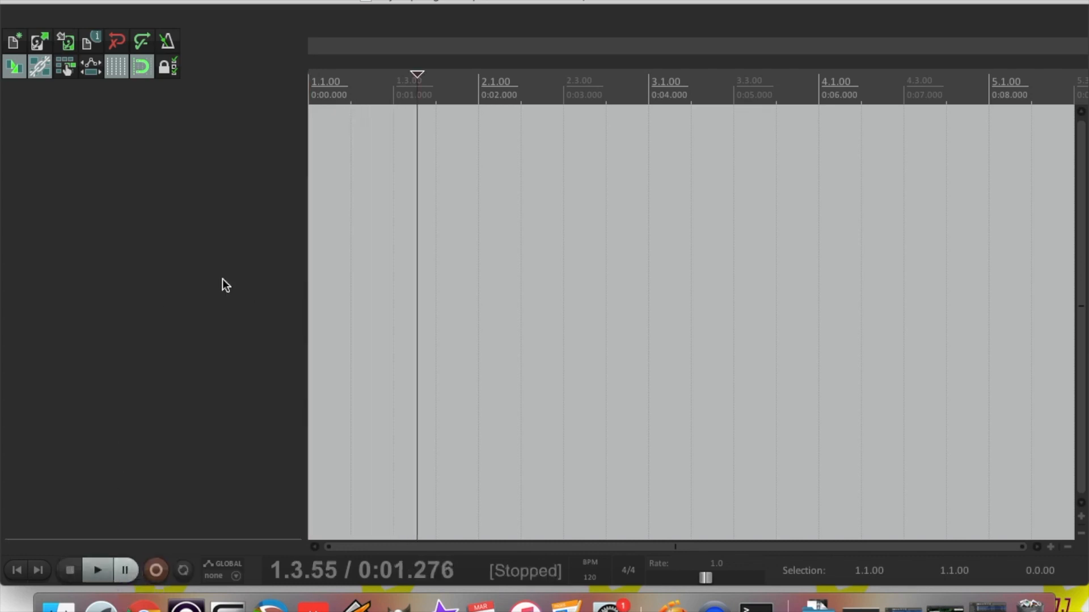
click(16, 577)
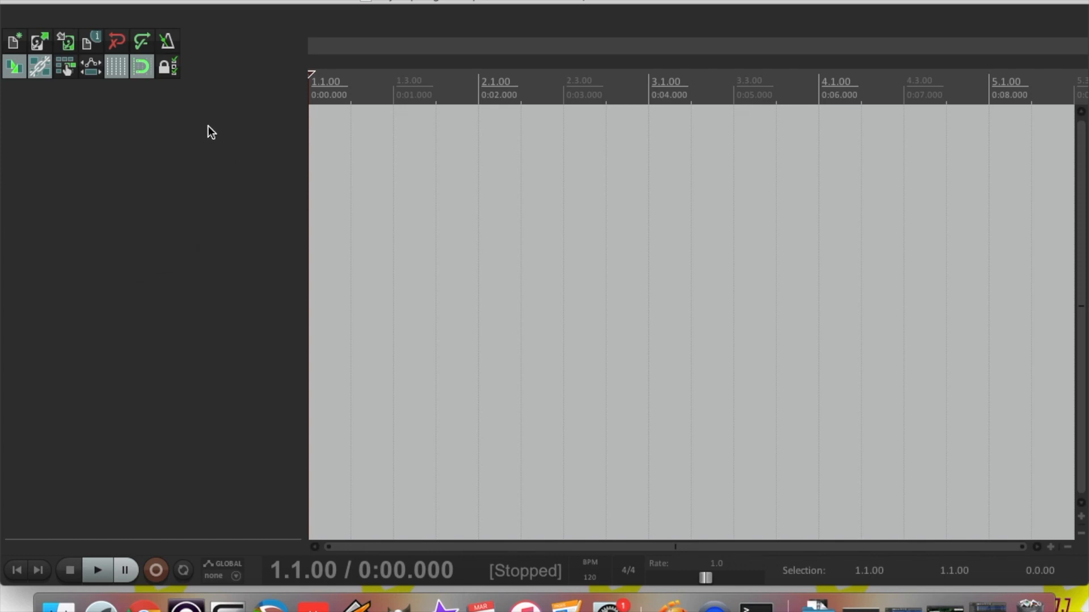
click(144, 66)
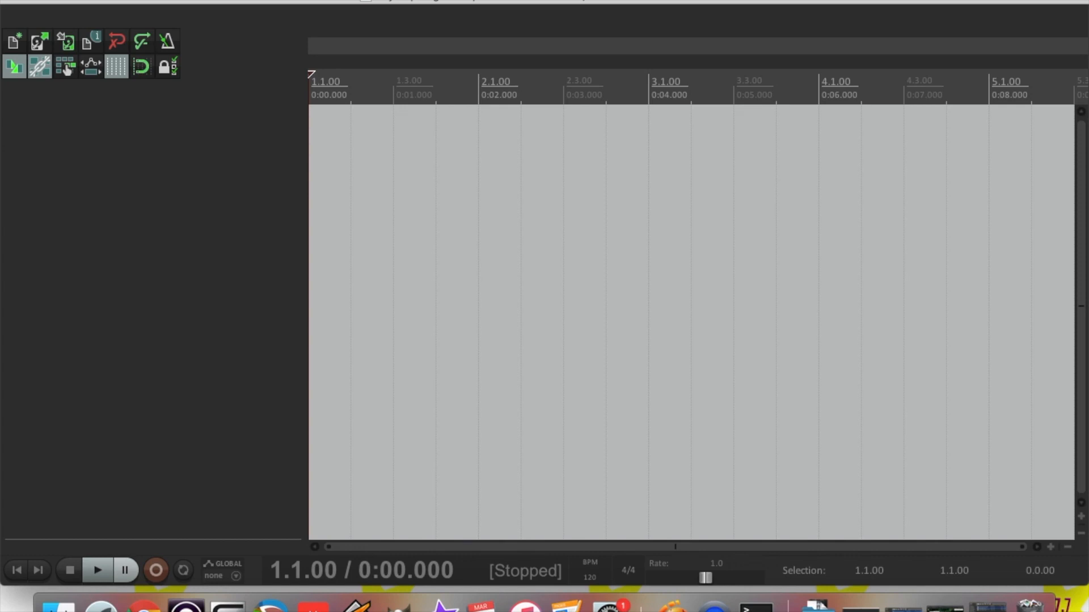
Insert media and browse to Enya Spotlight Reaper > Enya Spotlight > SPOTLIGHT STINGS
click(235, 0)
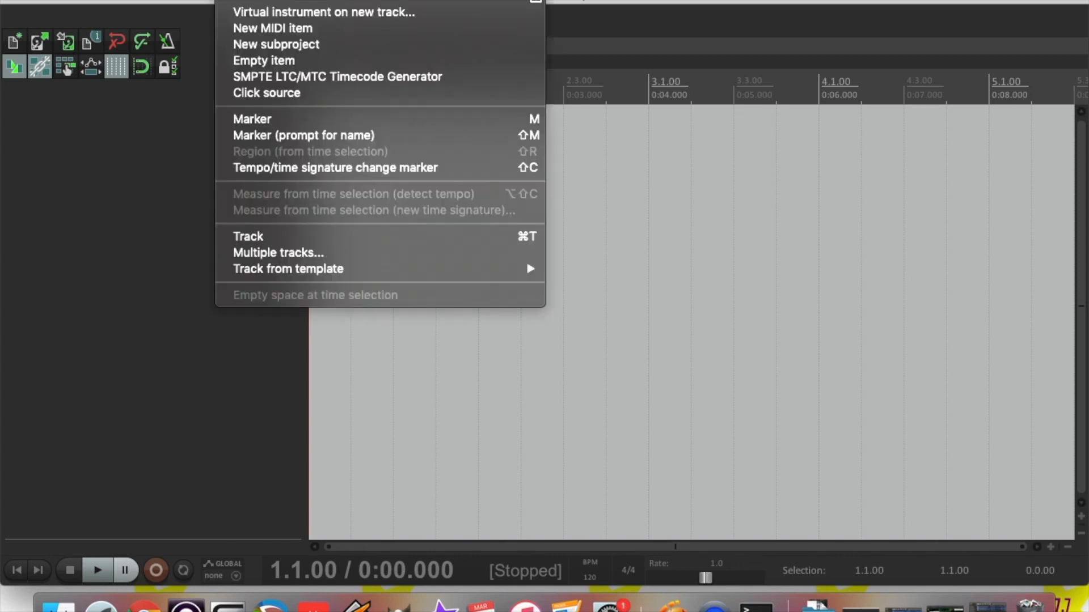
click(237, 1)
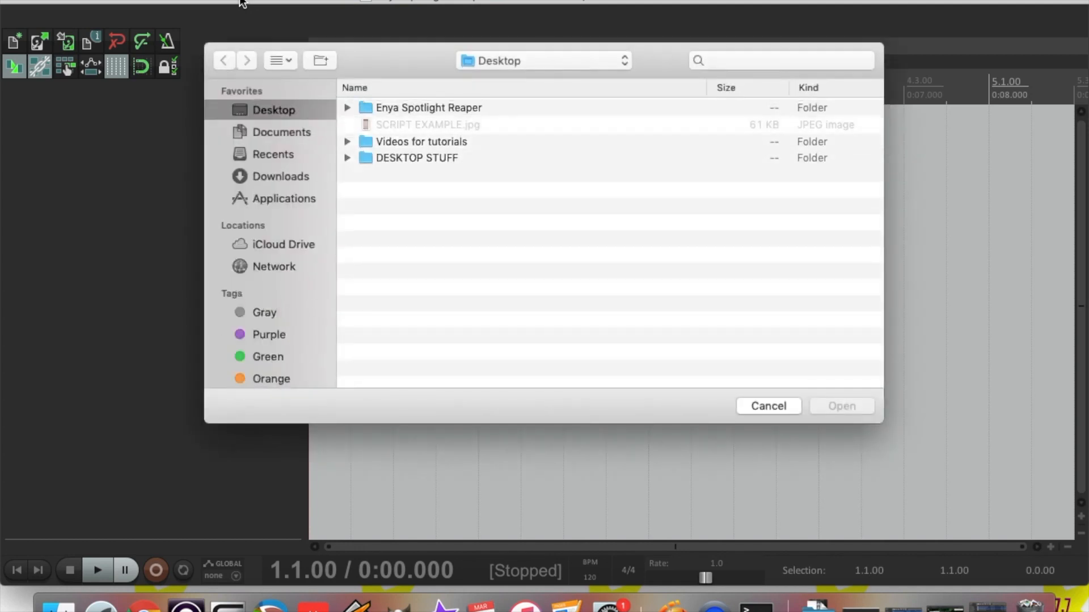
double_click(400, 107)
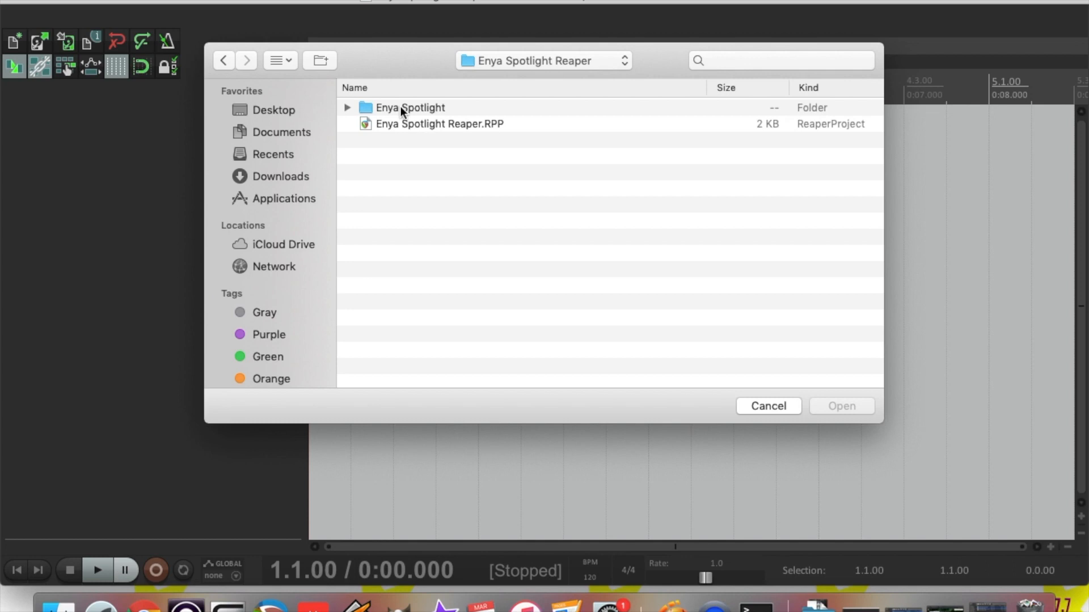
double_click(413, 108)
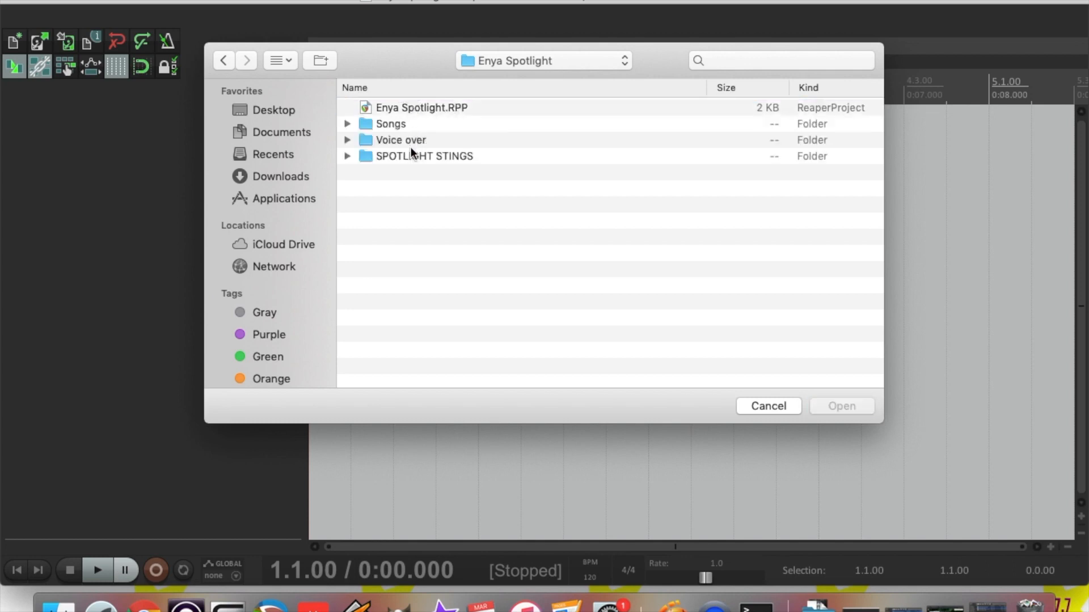
double_click(420, 157)
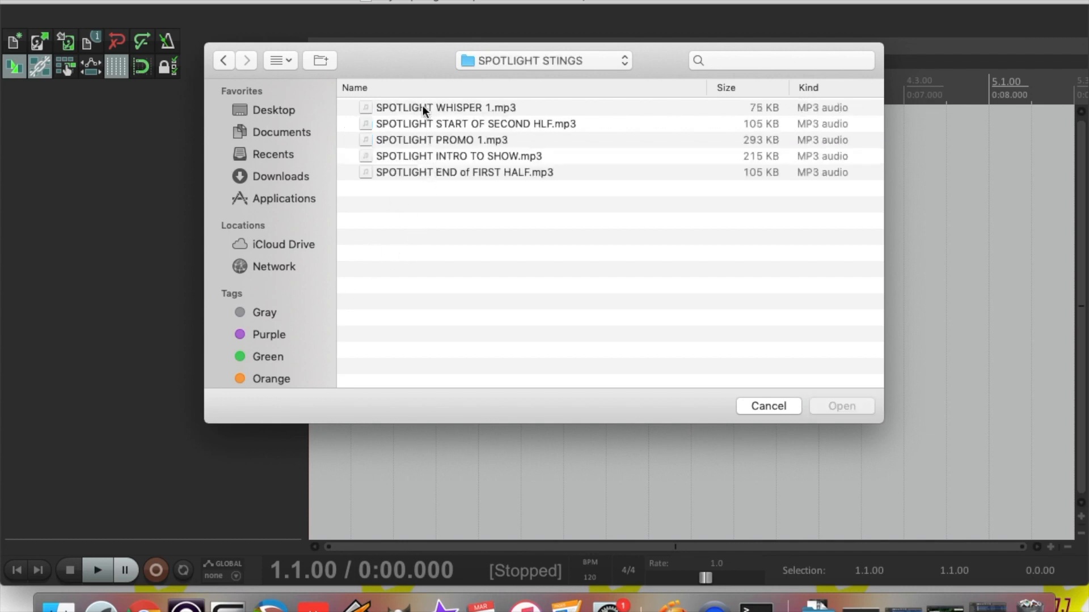
Select SPOTLIGHT INTRO TO SHOW, SPOTLIGHT END of FIRST HALF and SPOTLIGHT WHISPER 1 MP3s
click(402, 156)
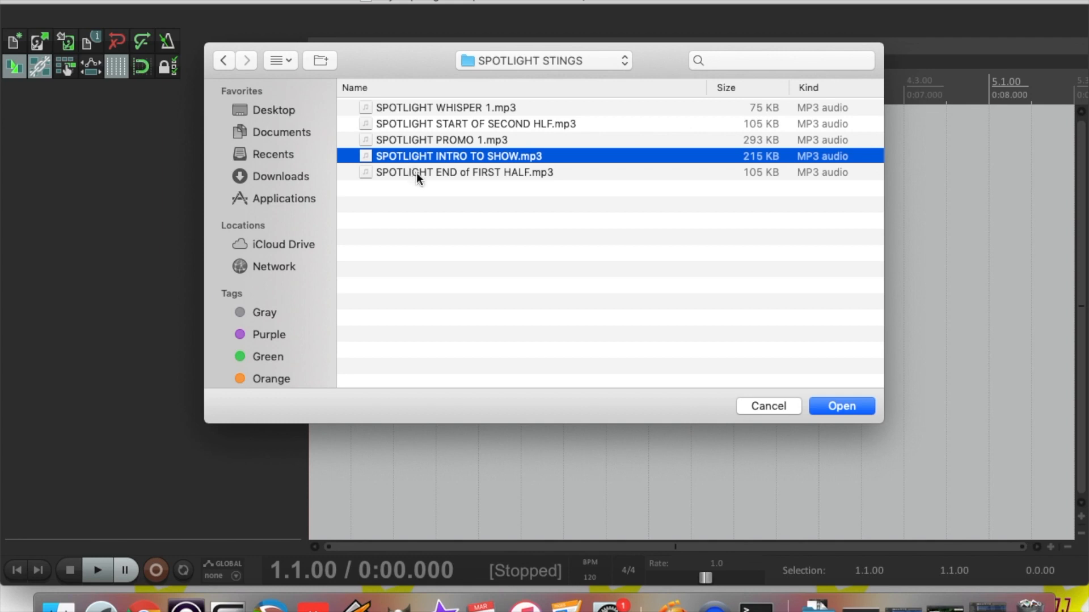
shift+click(416, 173)
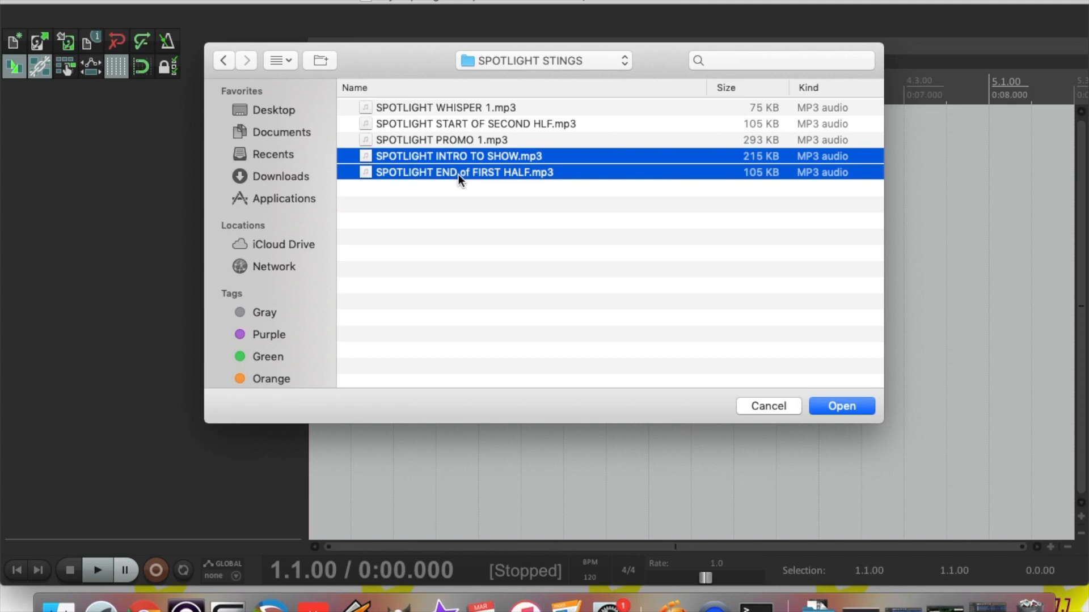
super+click(444, 106)
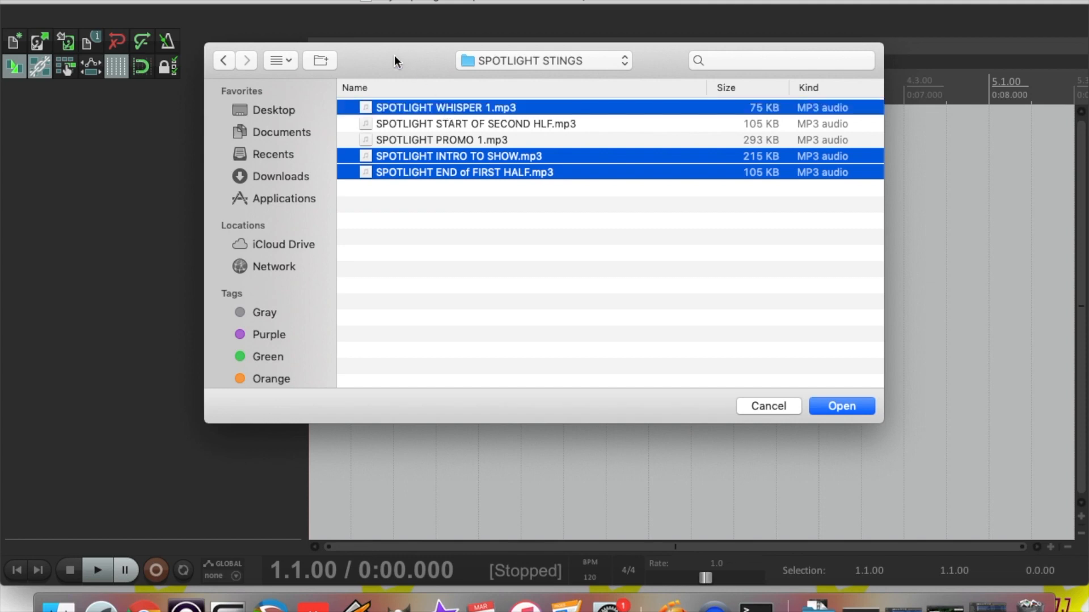
drag(394, 55, 411, 57)
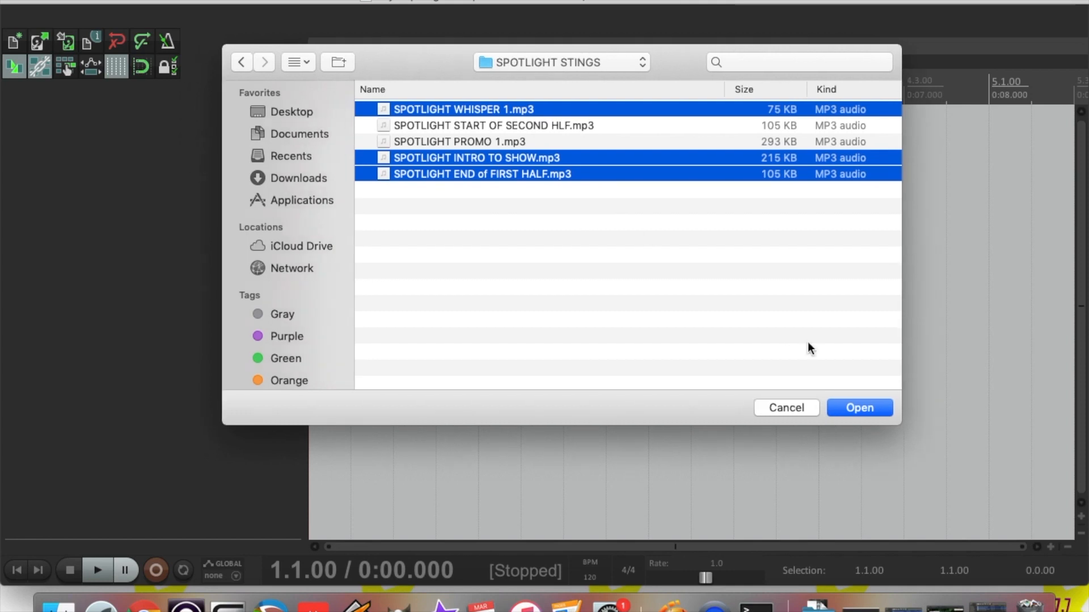
Import the three stings onto separate tracks and return the playhead to 0:00
click(841, 408)
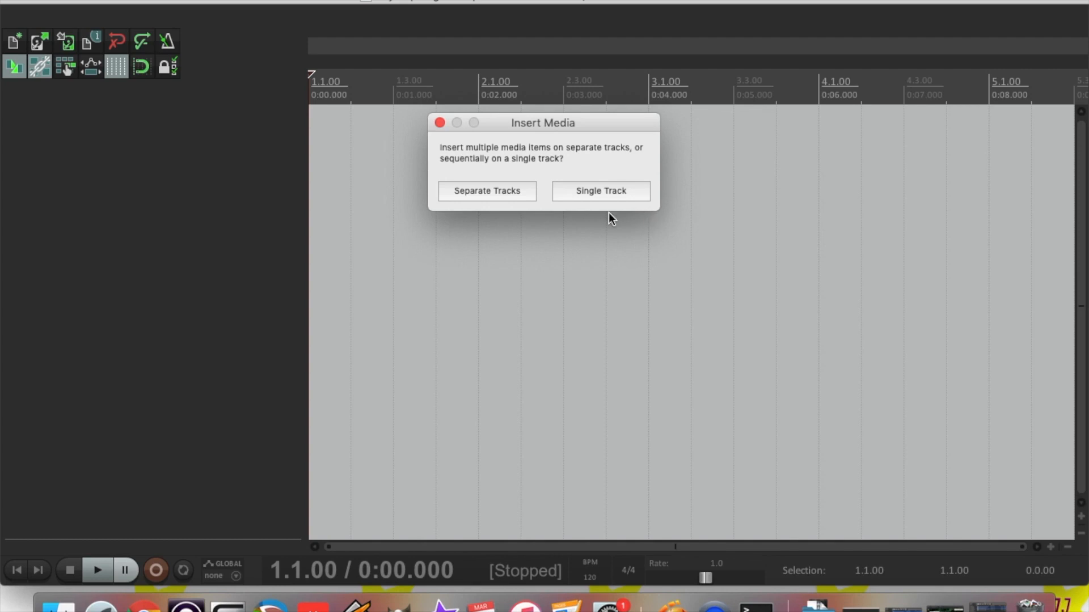
click(485, 191)
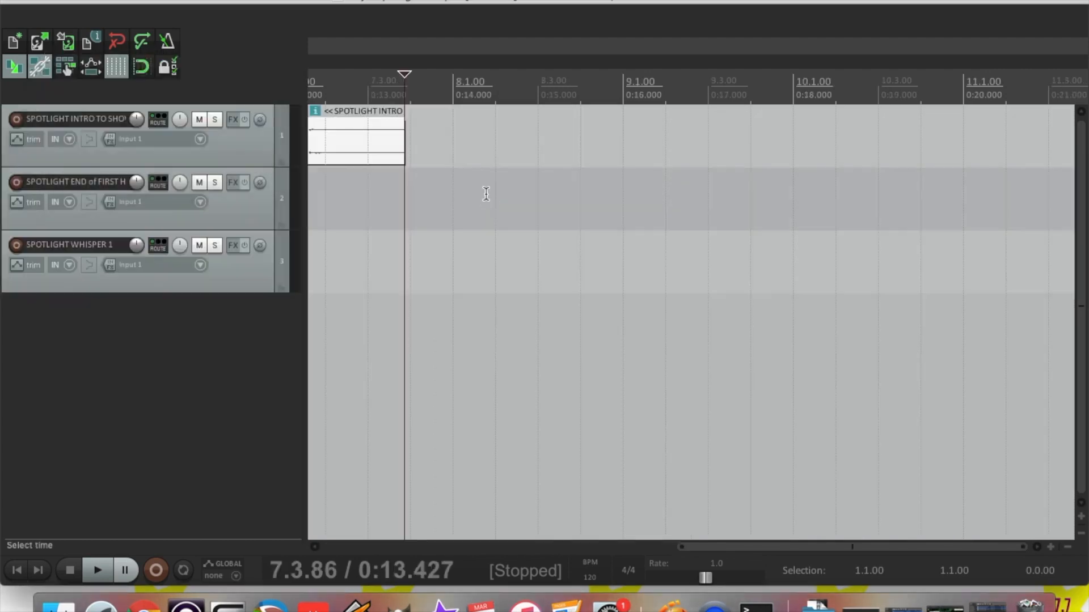
drag(726, 544, 377, 532)
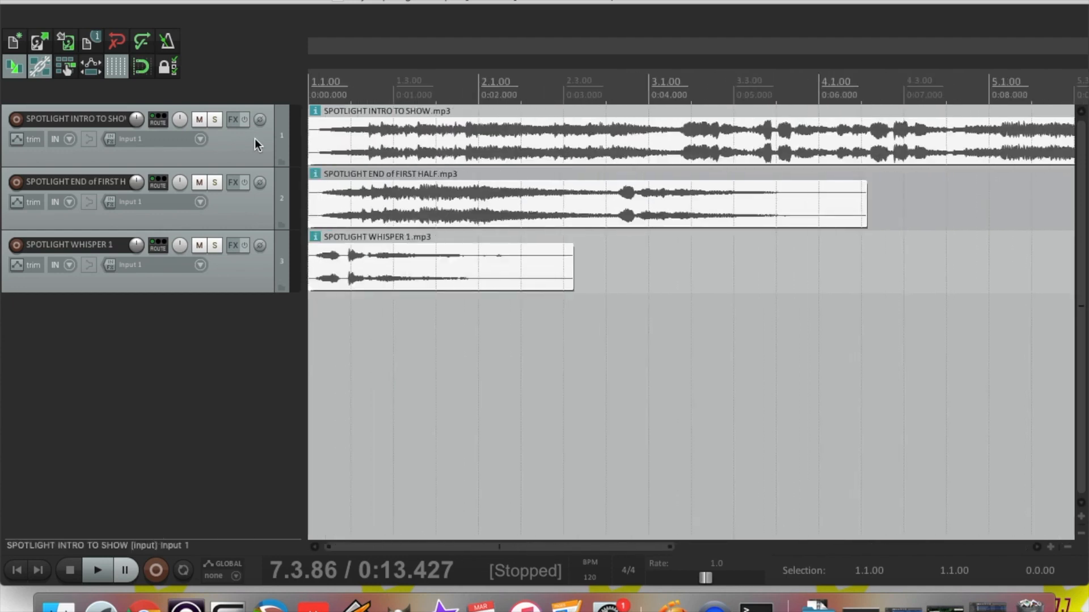
key(space)
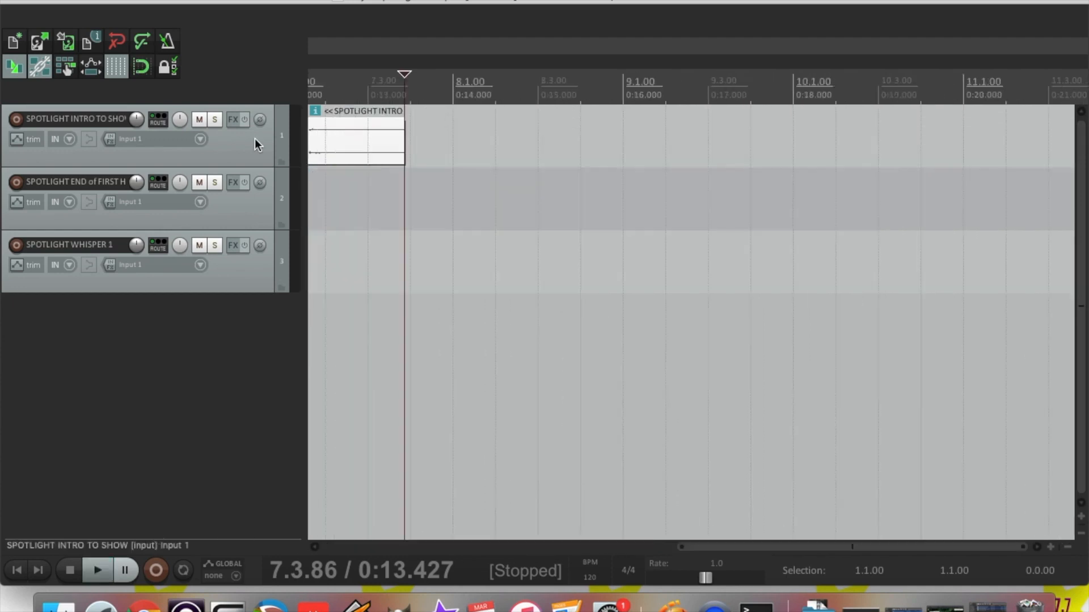
click(18, 569)
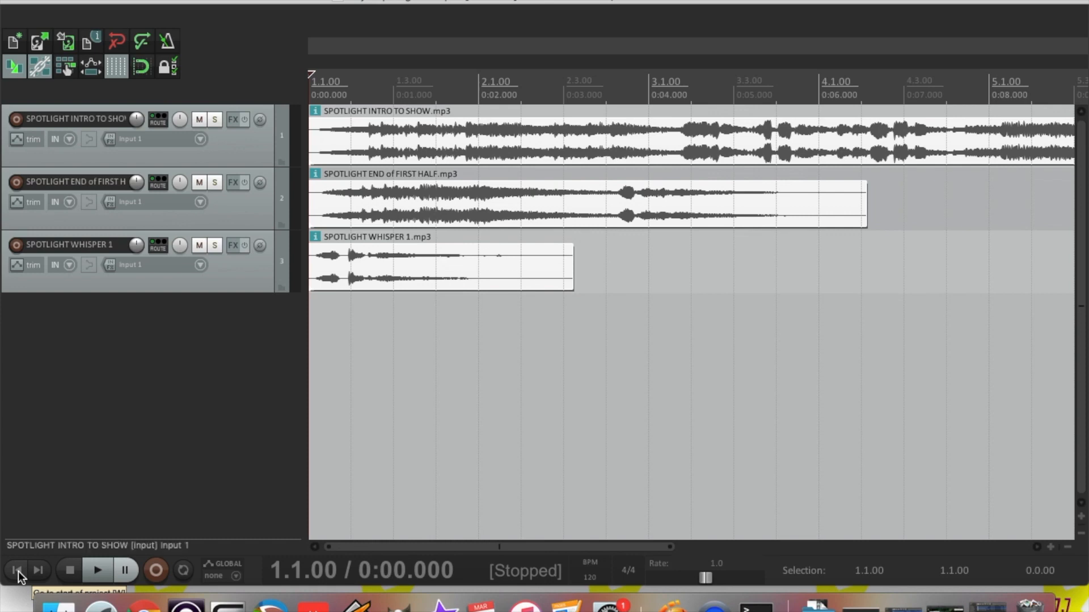
Audition the stings, muting then unmuting the end-of-first-half and whisper tracks
key(space)
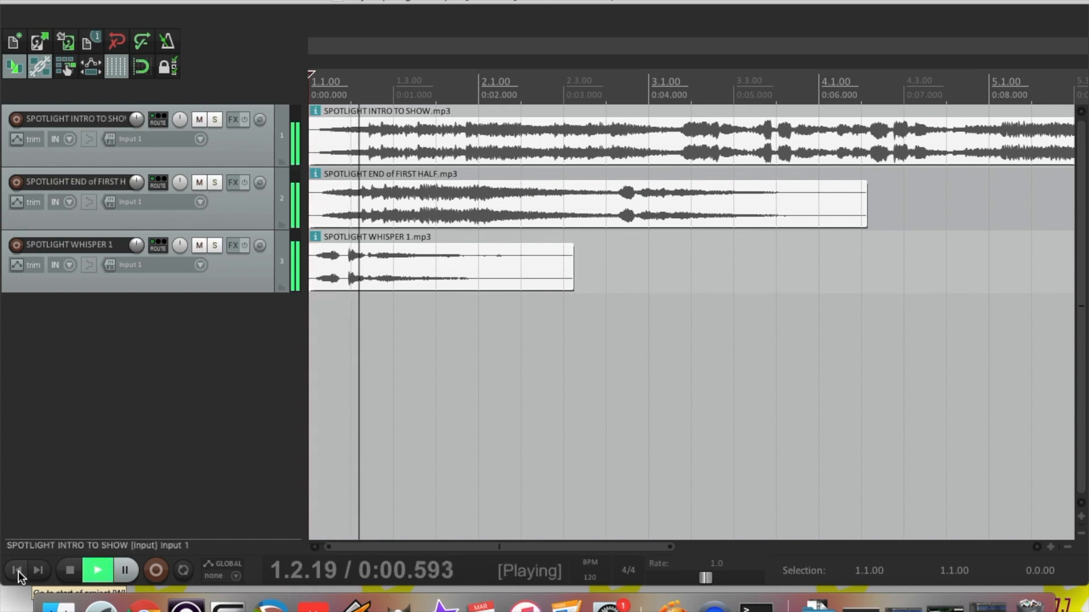
key(space)
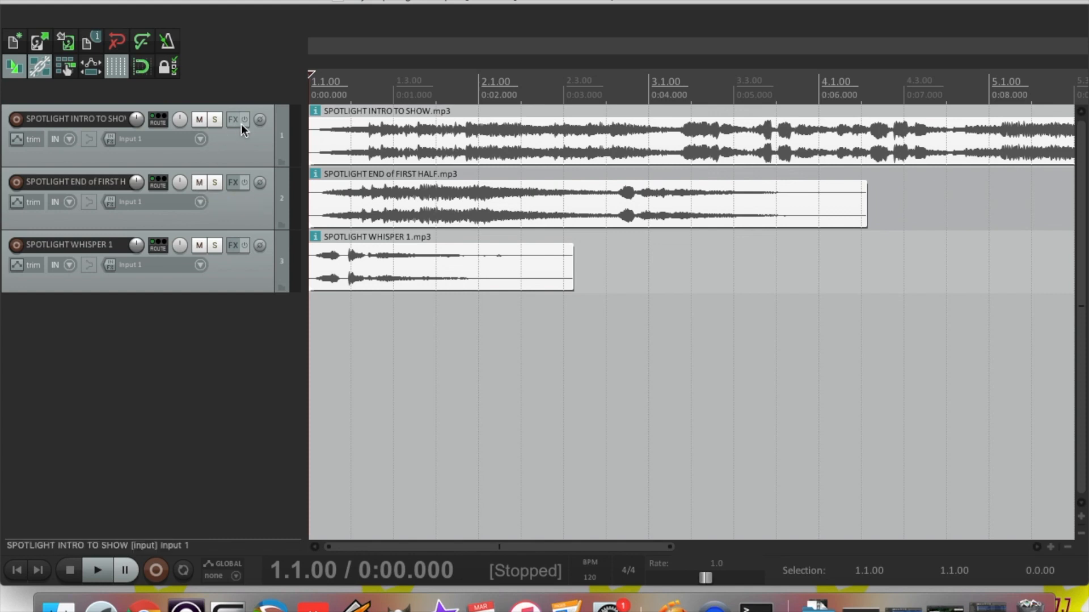
click(199, 185)
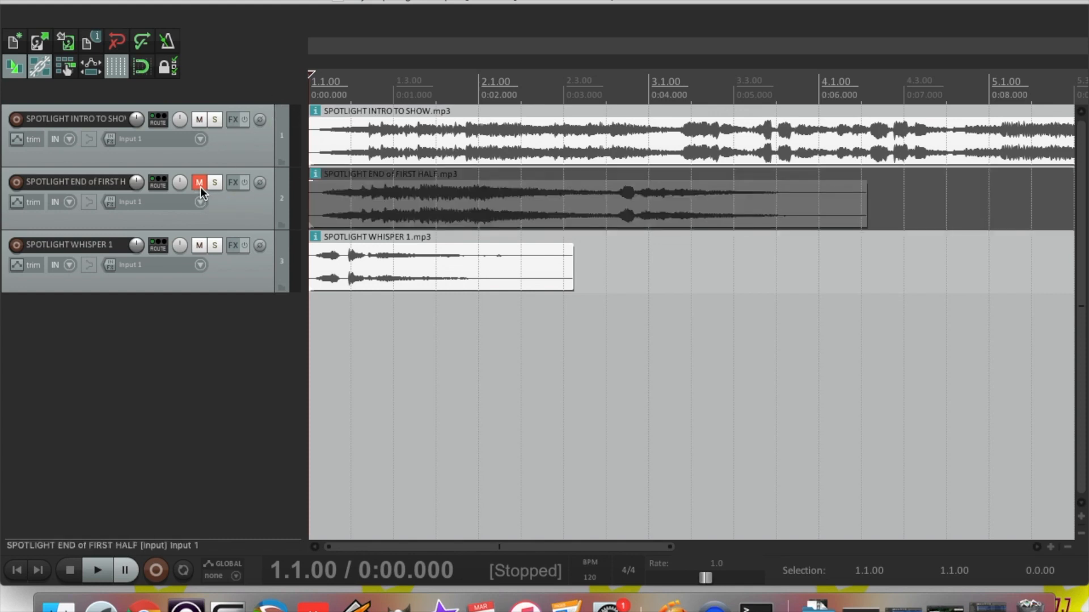
click(199, 244)
key(space)
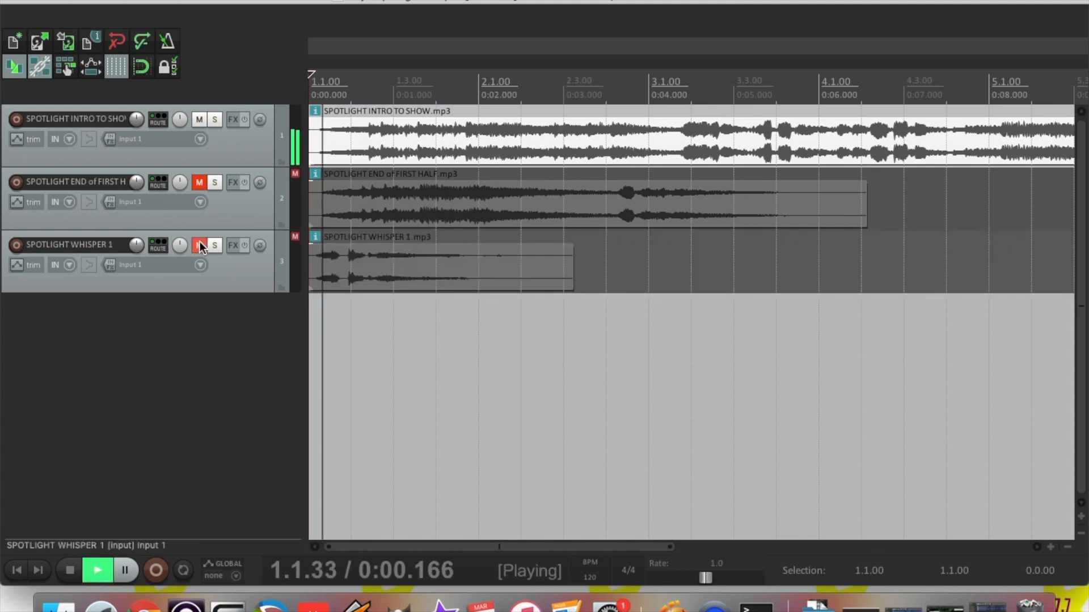
key(space)
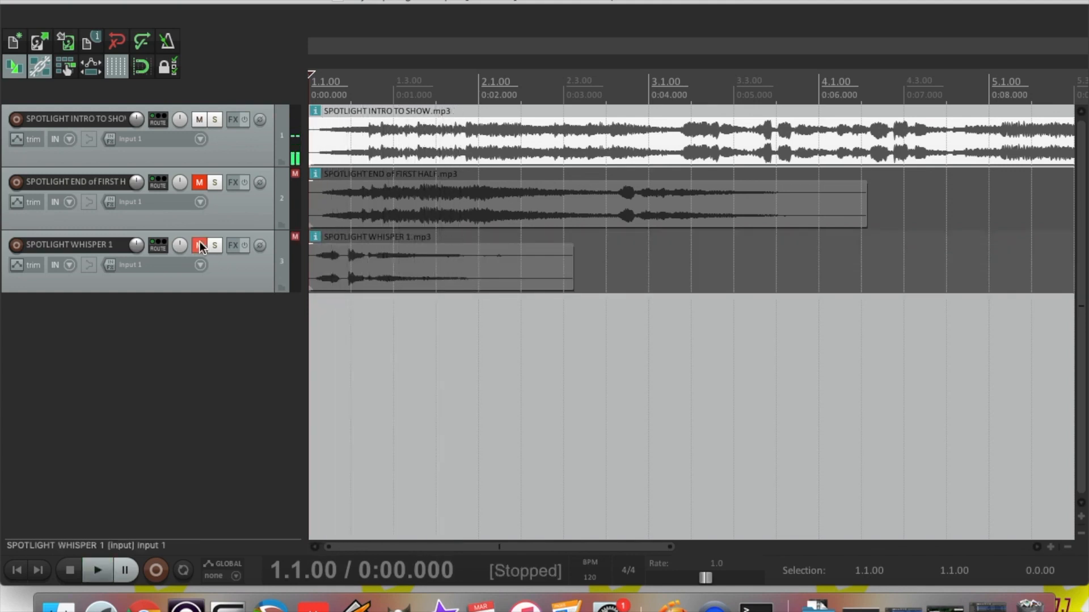
click(199, 244)
click(200, 183)
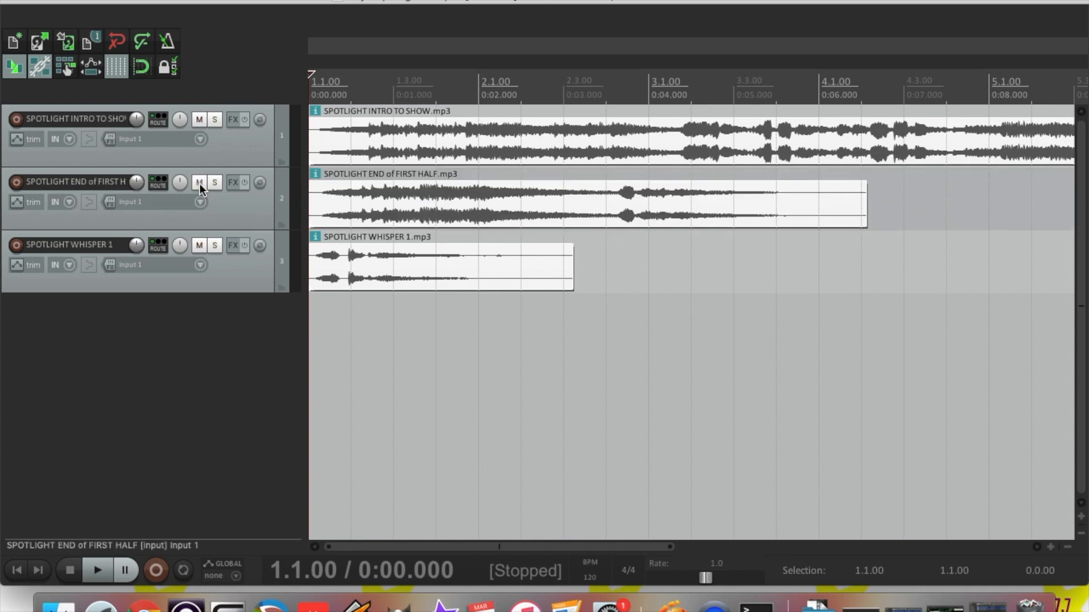
Try soloing the intro track, then leave the end-of-first-half and whisper tracks muted
click(215, 120)
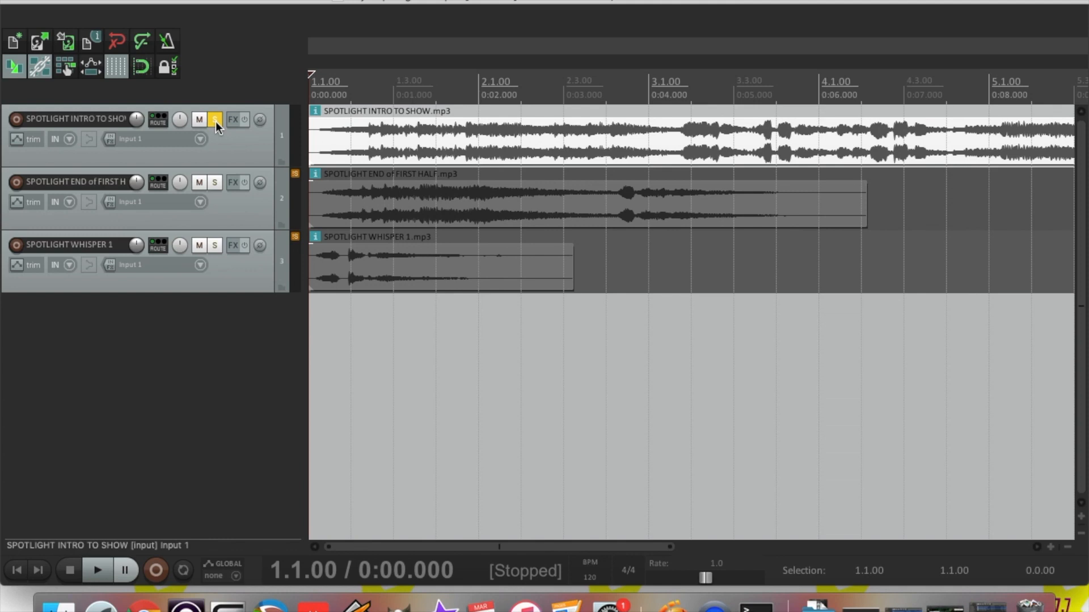
click(216, 121)
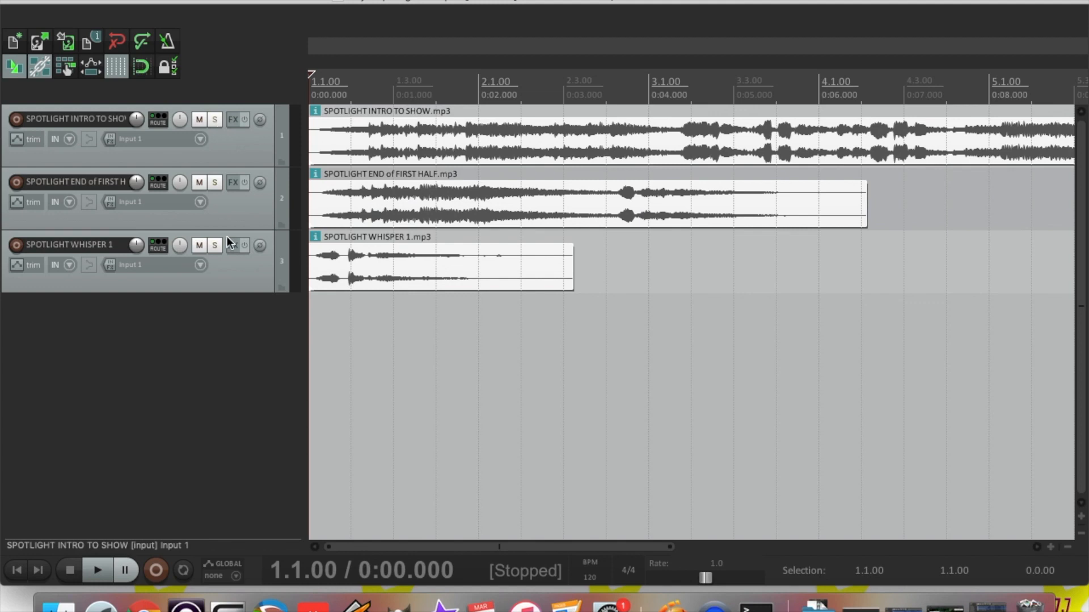
click(198, 183)
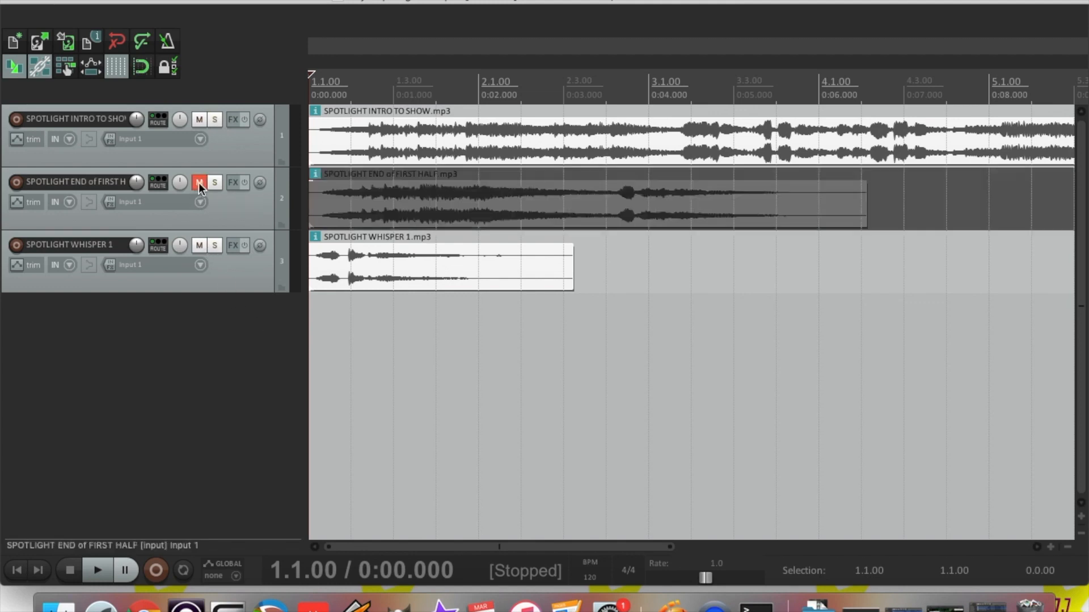
click(198, 245)
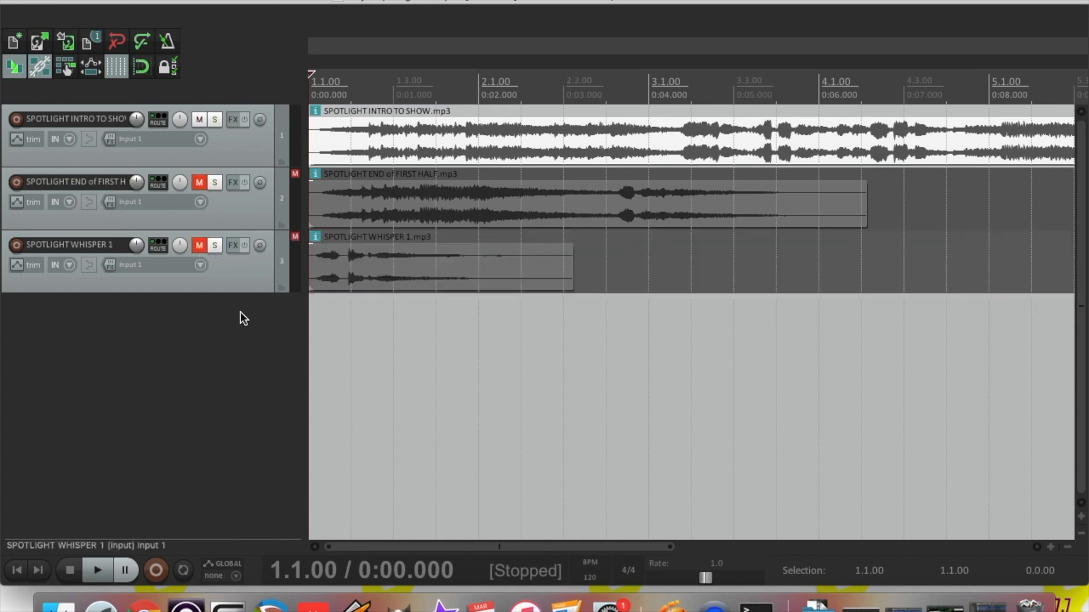
click(1067, 548)
Zoom the timeline out and adjust lane heights so all three sting clips fit in view
click(1067, 548)
click(1068, 548)
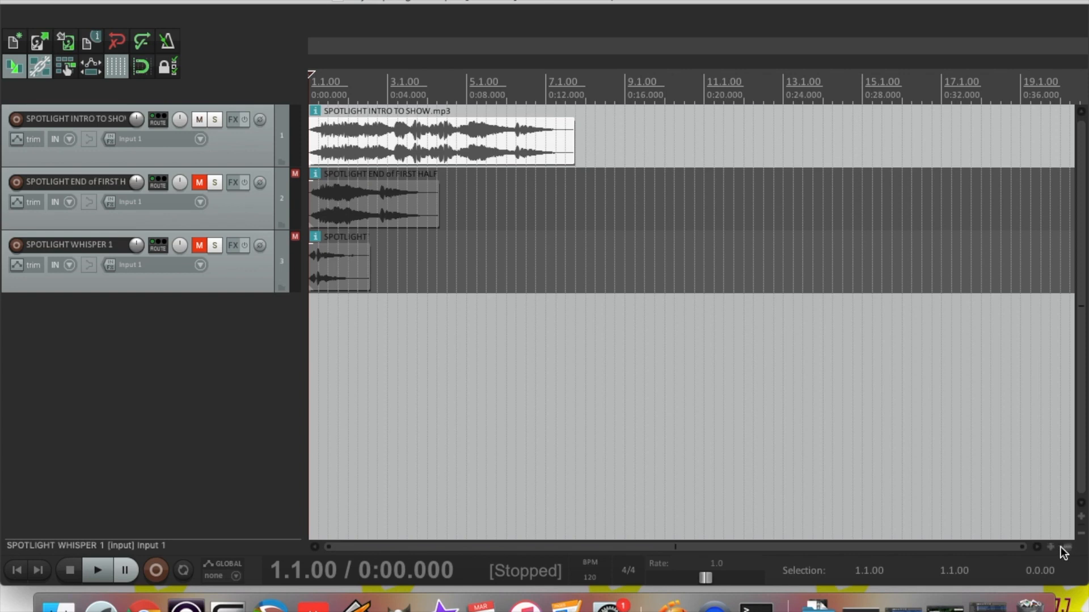
click(1081, 519)
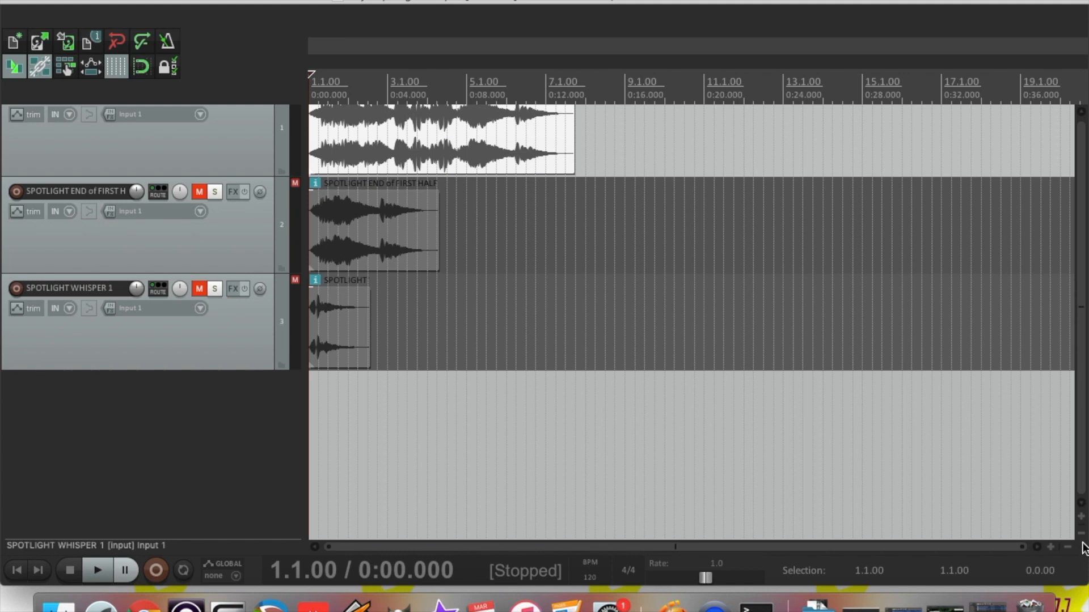
click(1080, 534)
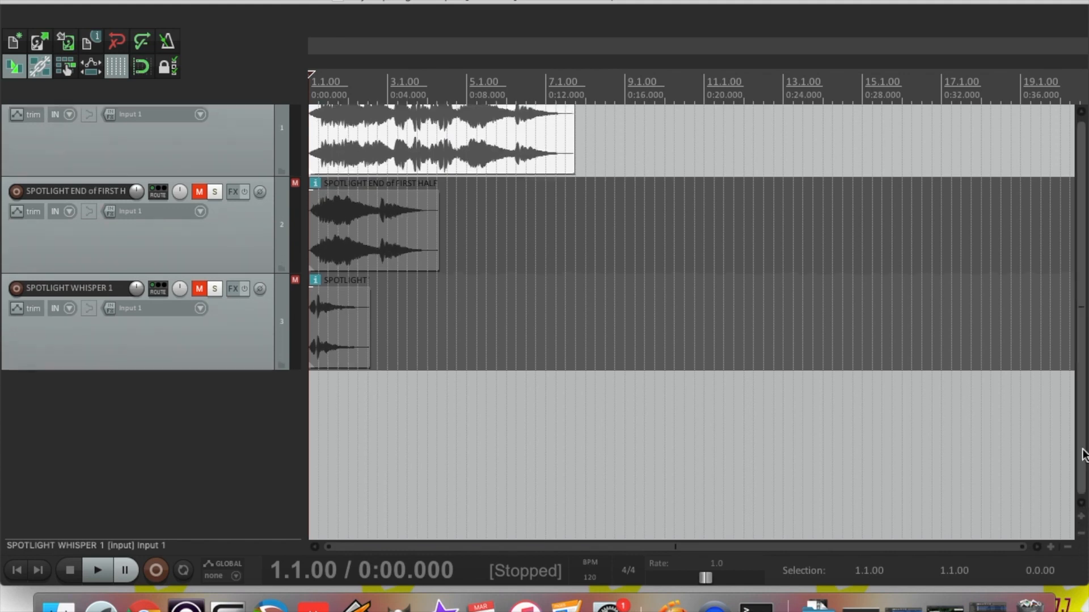
scroll(655, 266, up, 3)
scroll(655, 265, up, 1)
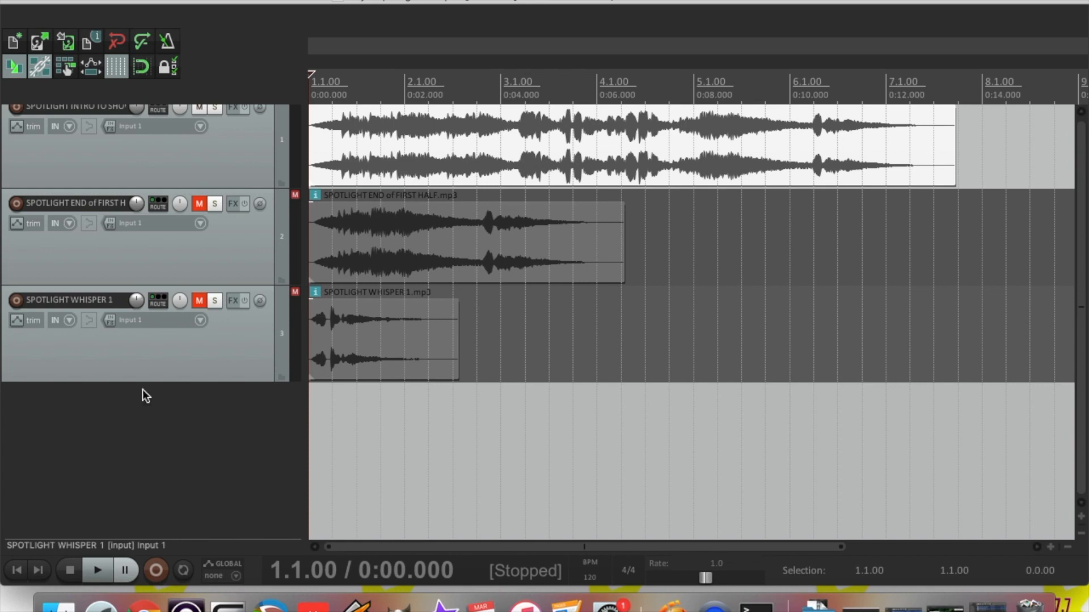
click(57, 605)
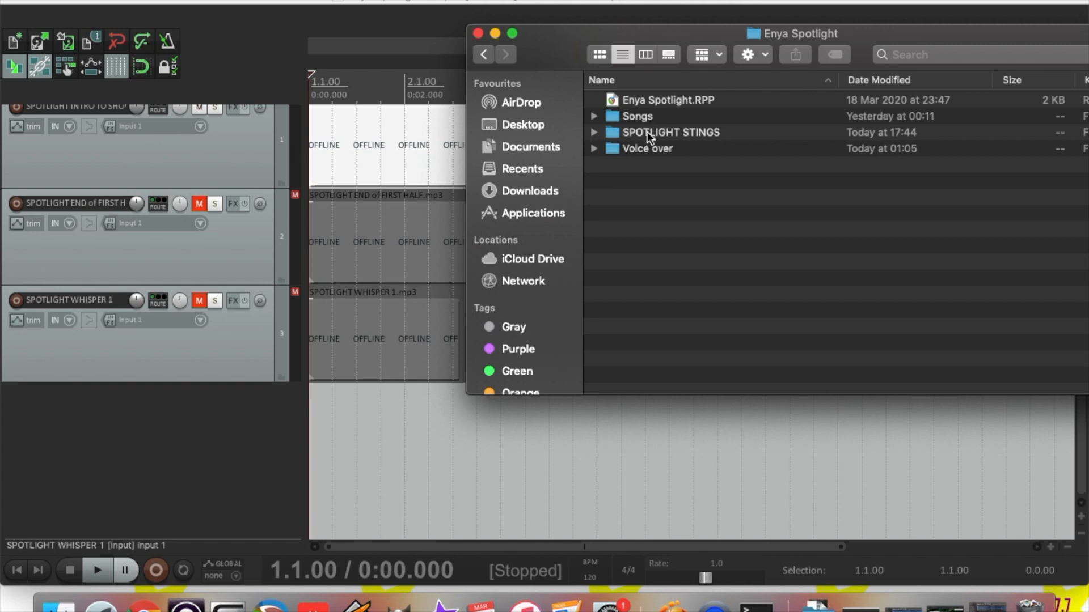
Drag Tara Vocals Part 1.wav from the Voice over folder into REAPER as a fourth track
double_click(649, 148)
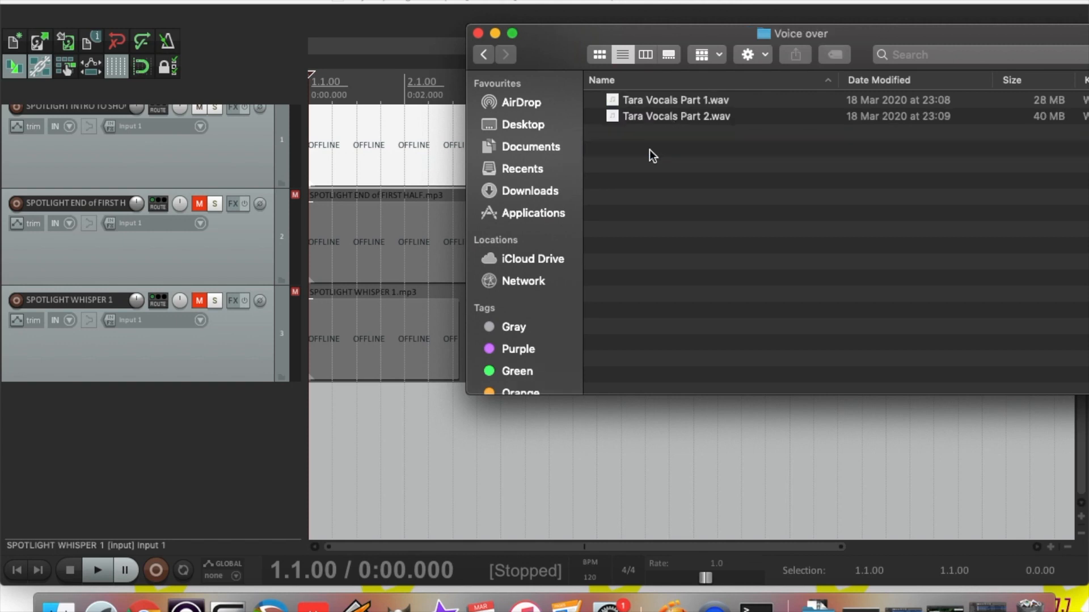
click(652, 100)
drag(662, 100, 307, 431)
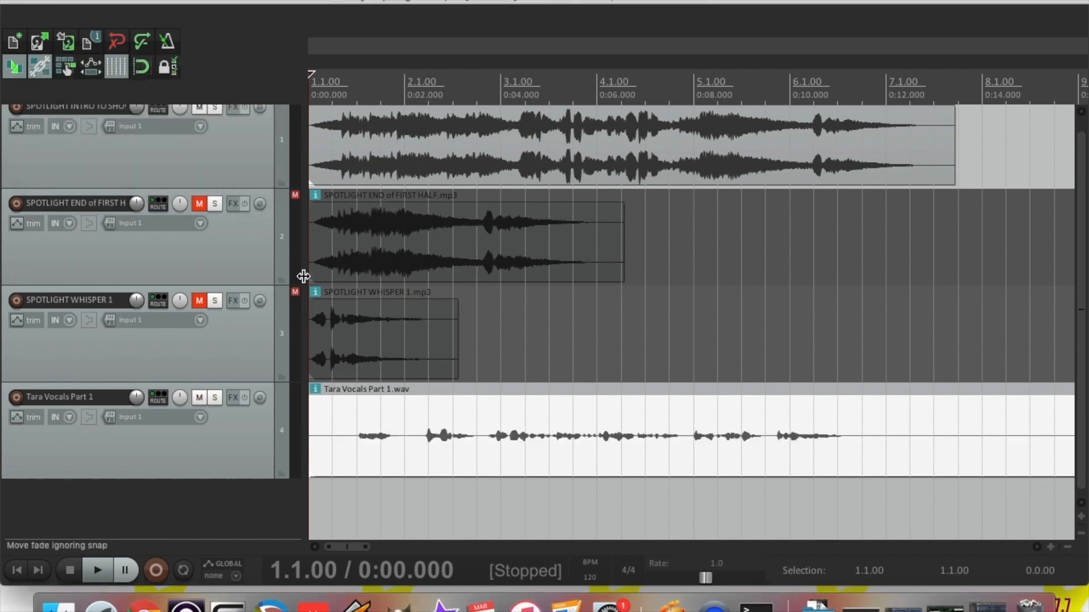
Move the Tara Vocals Part 1 track to second place and start its clip at 0:12.374
click(250, 433)
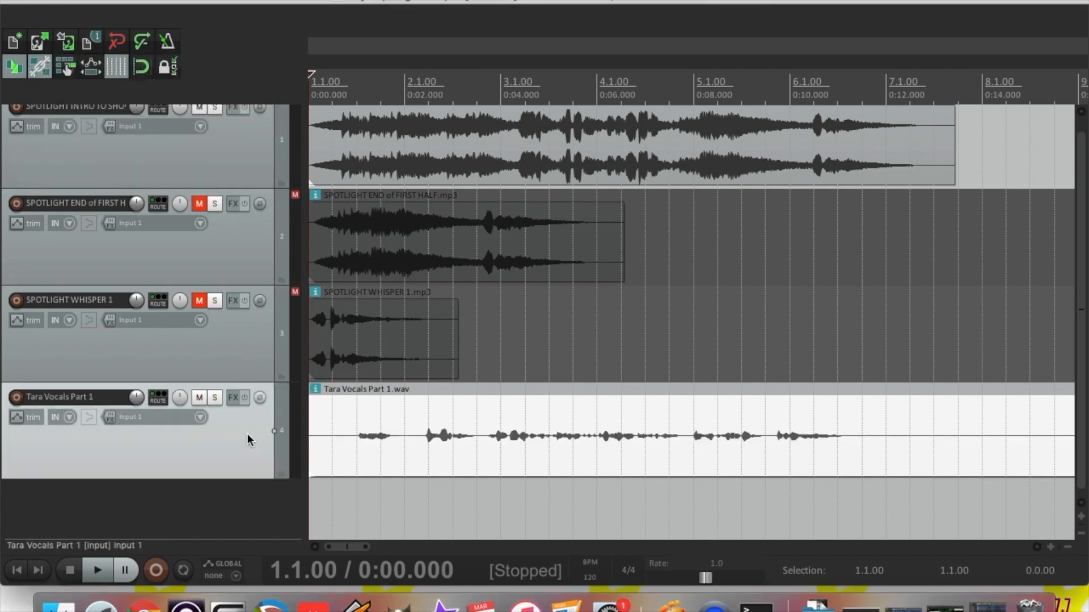
drag(248, 440, 235, 206)
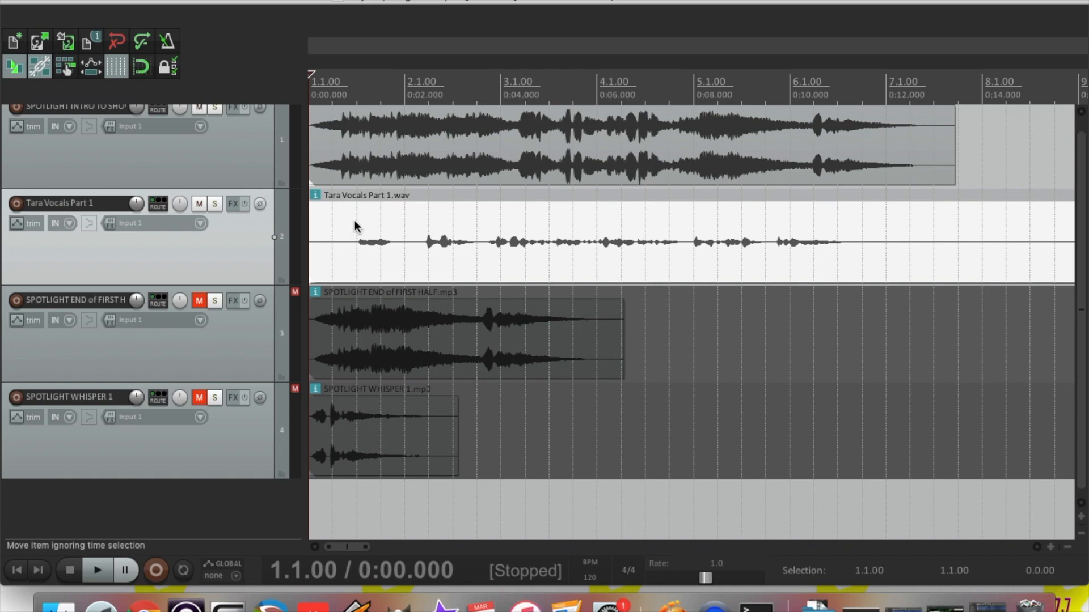
click(355, 256)
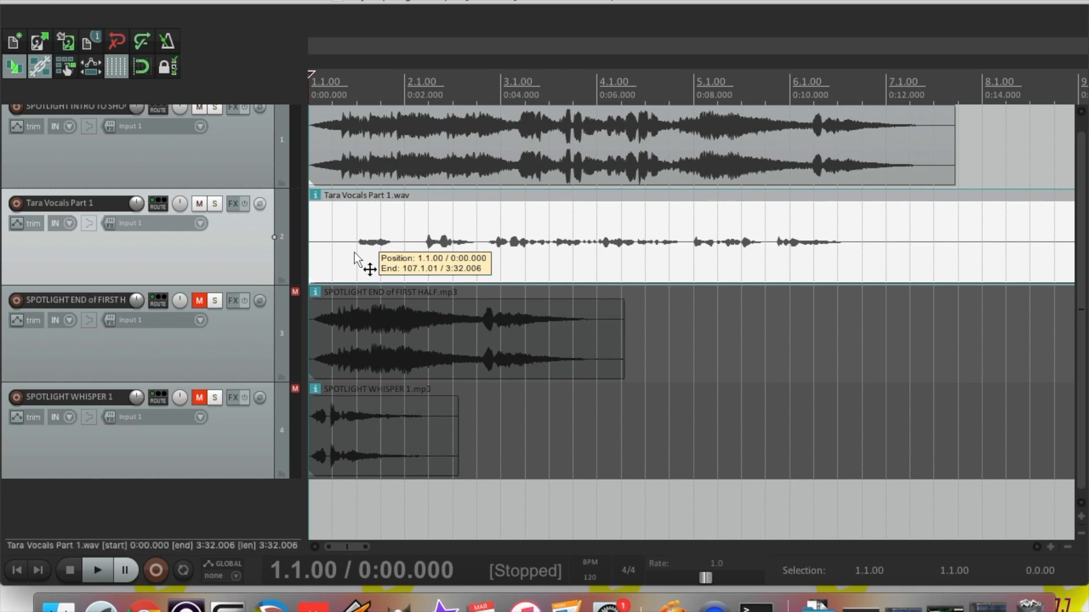
drag(355, 256, 978, 233)
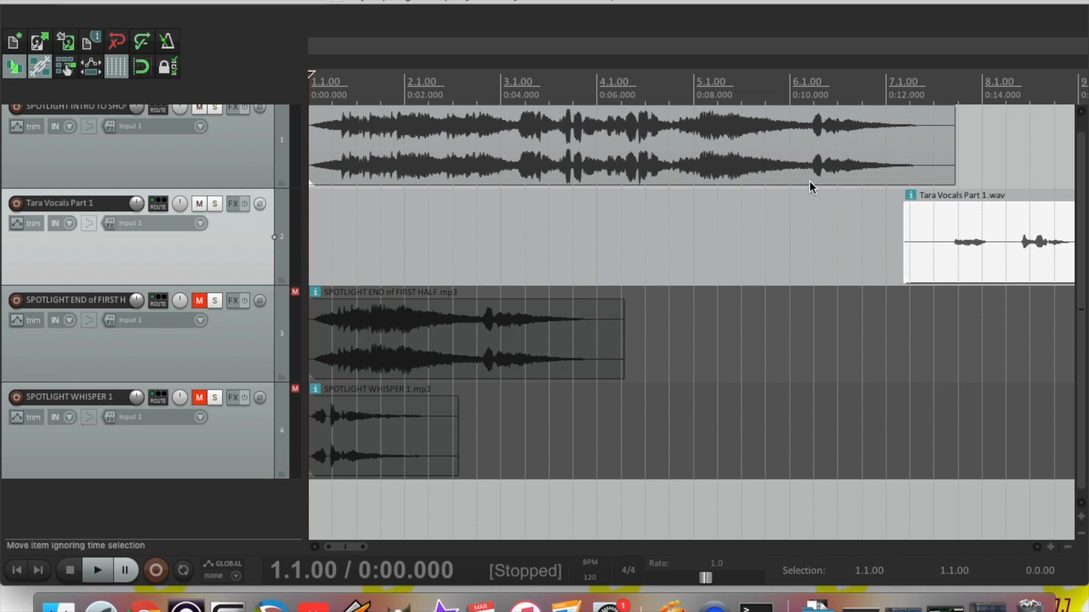
click(781, 102)
key(space)
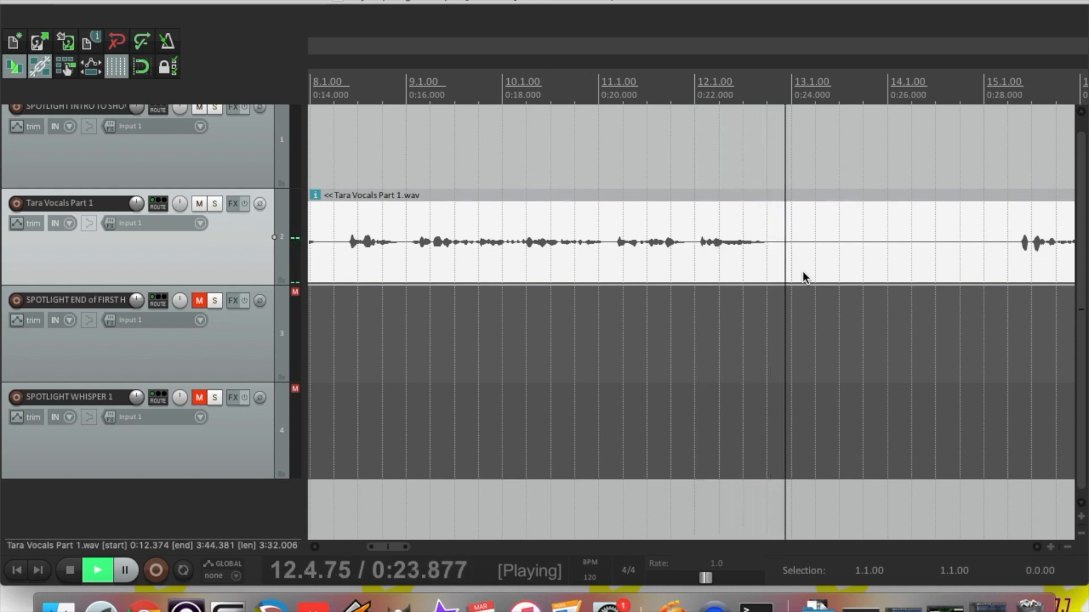
Stop playback and split the Tara Vocals Part 1 clip at 0:23.724
key(space)
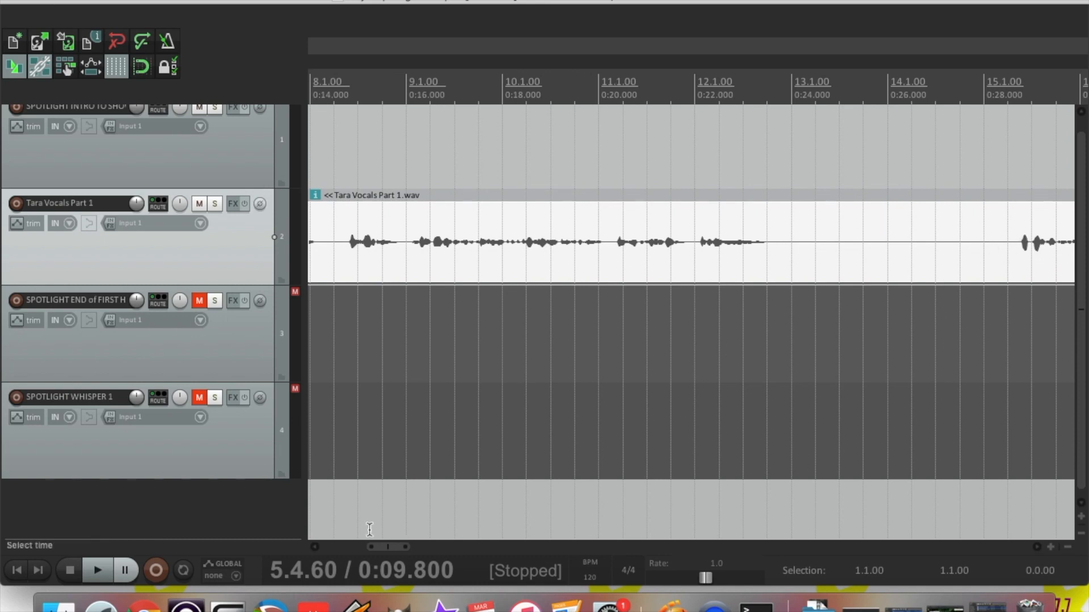
mouse_move(380, 547)
mouse_down()
mouse_move(403, 549)
mouse_move(377, 547)
mouse_up()
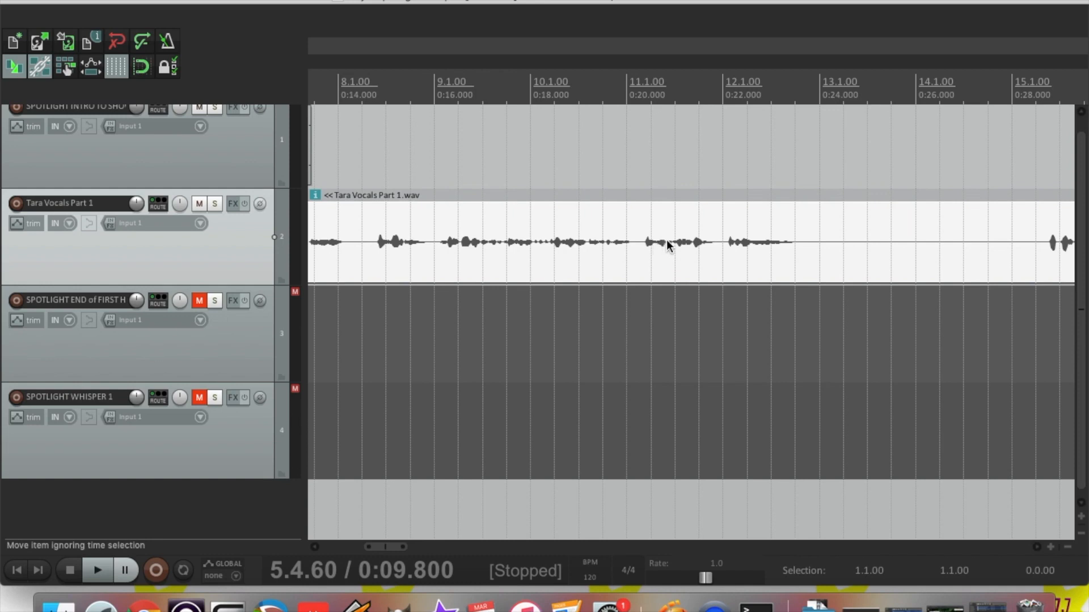
click(818, 244)
click(805, 244)
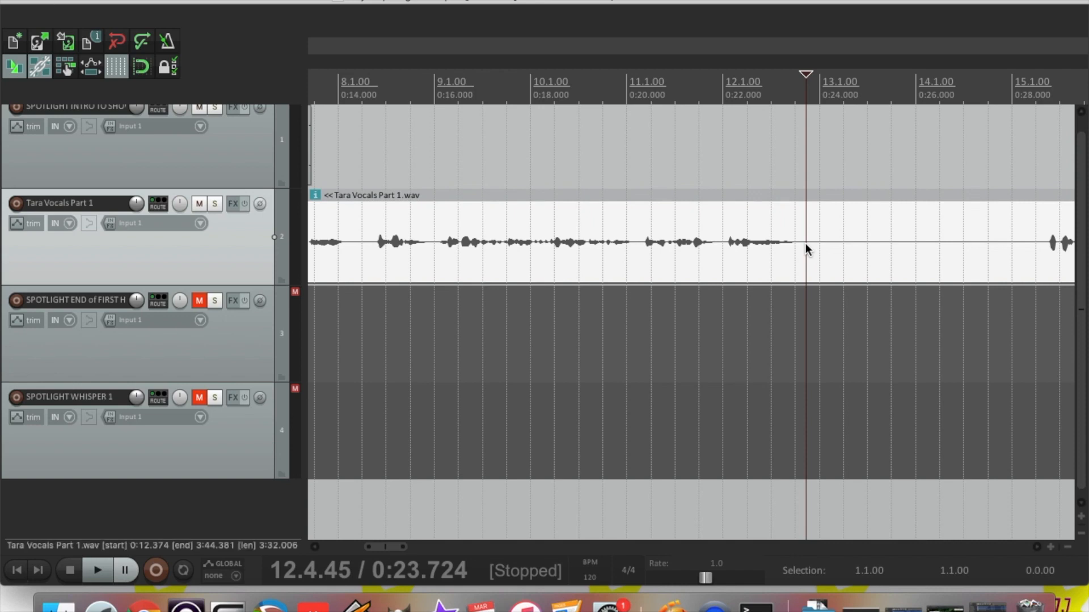
key(s)
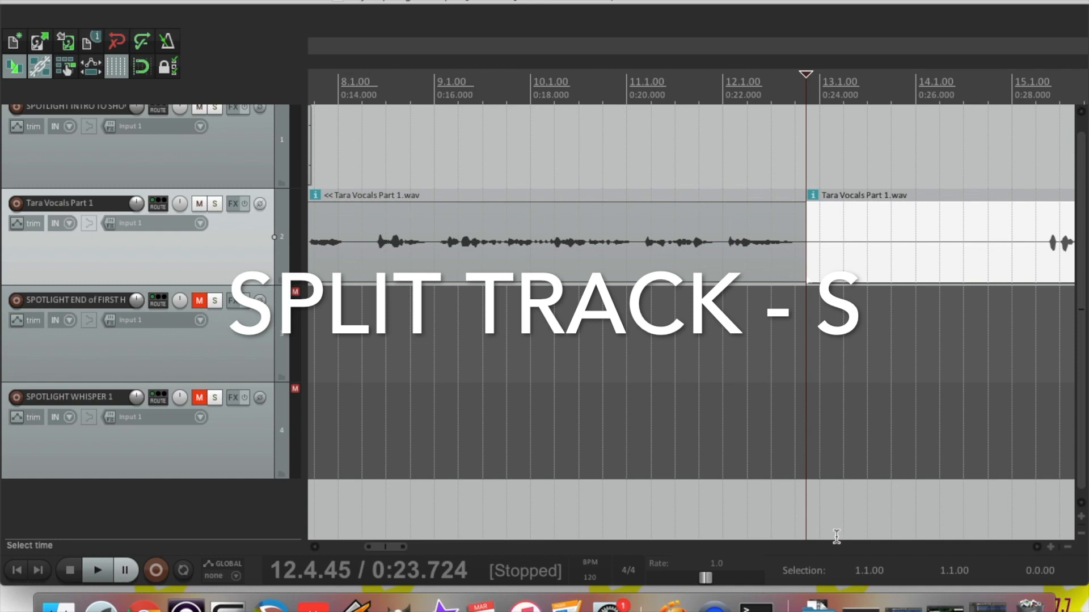
Move the second vocal piece later to open a gap, and trim the first piece's start to 0:13.347
scroll(380, 550, left, 1)
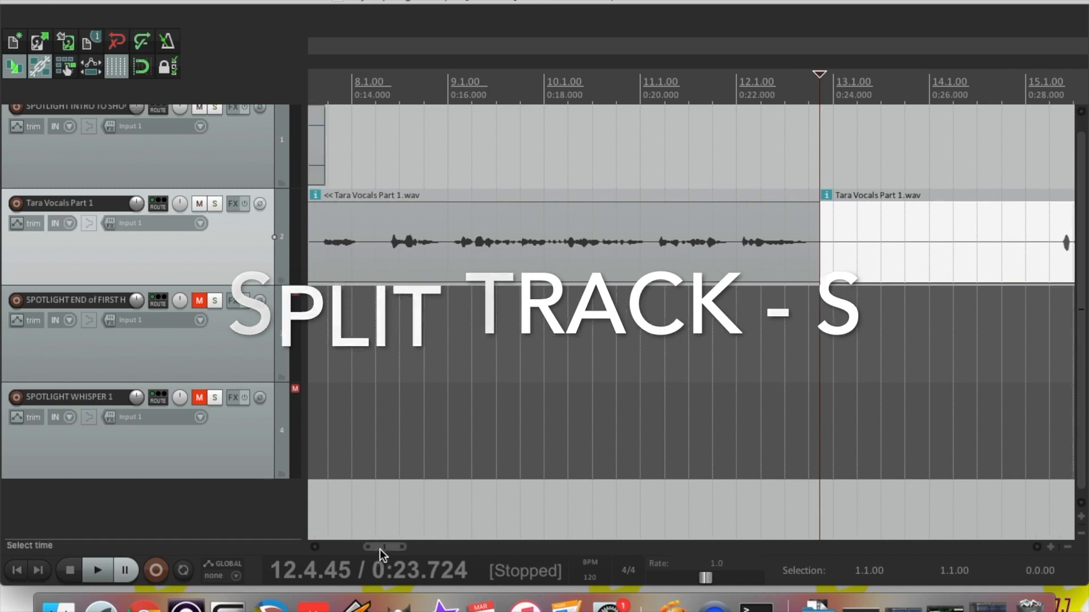
drag(907, 260, 1051, 263)
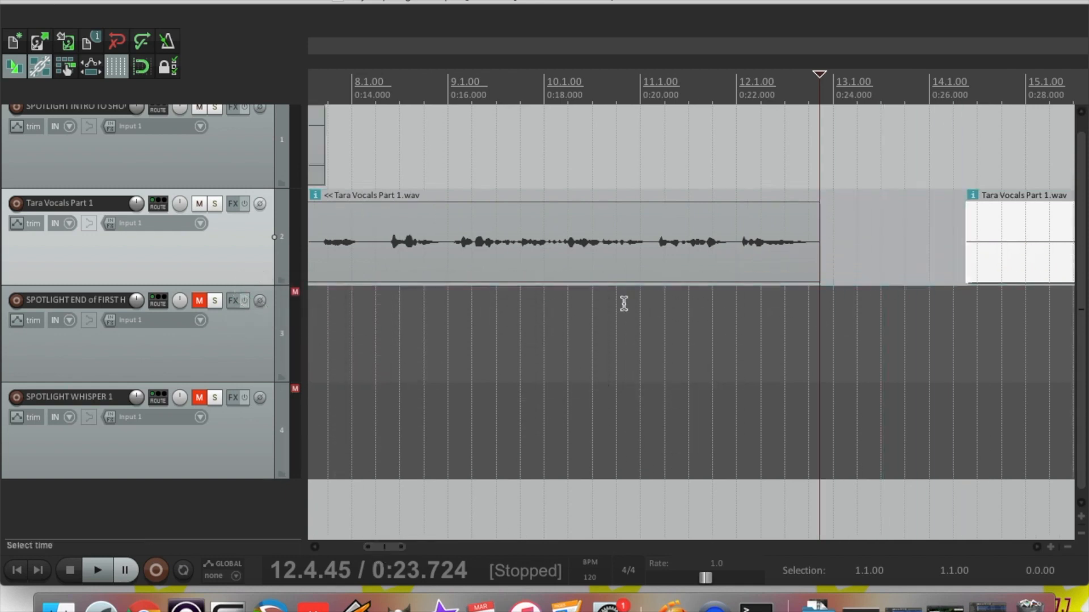
drag(380, 552, 369, 550)
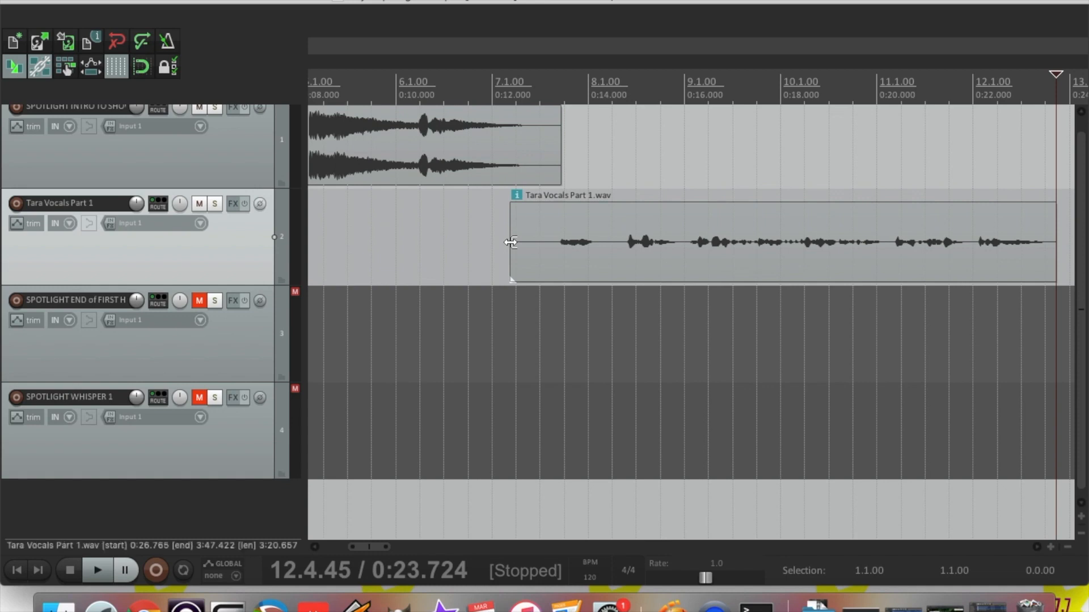
drag(511, 242, 557, 267)
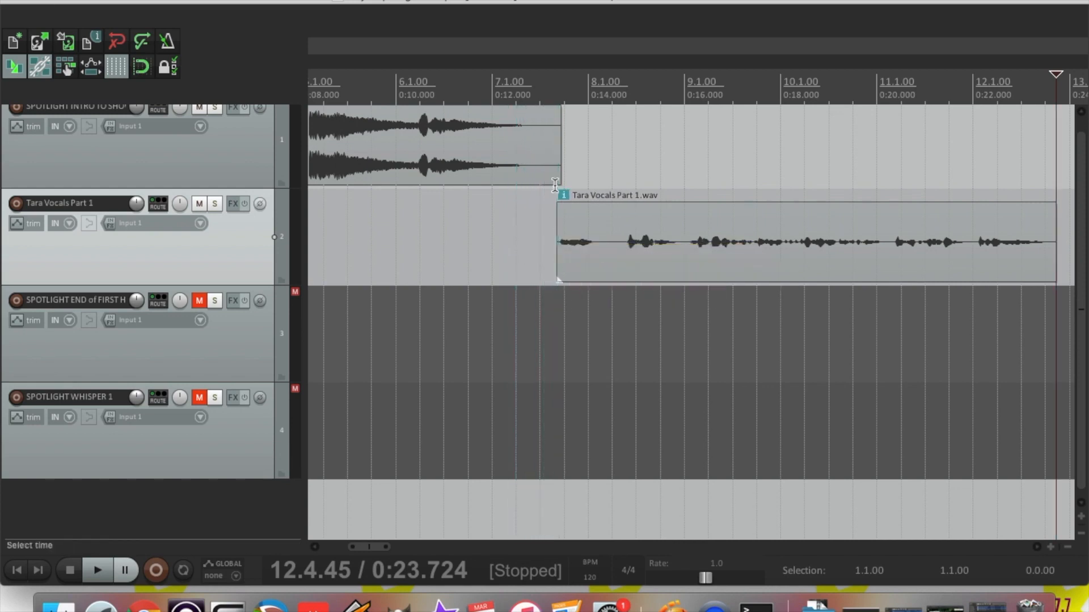
Trim the vocal clip's start slightly later, give it a 0:00.026 fade-in, and fade out the intro sting
click(556, 193)
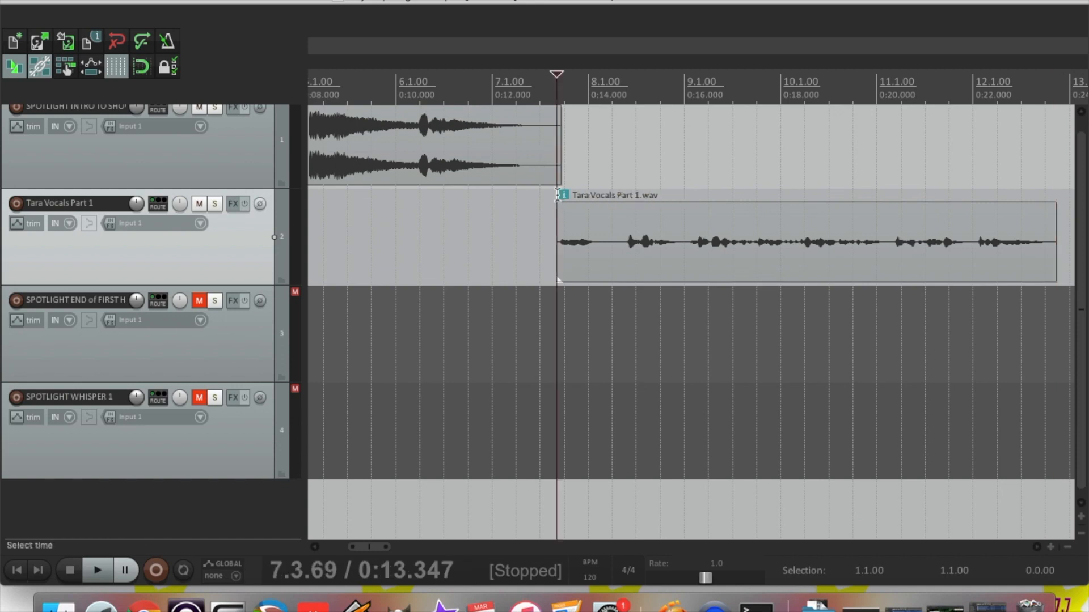
click(1051, 548)
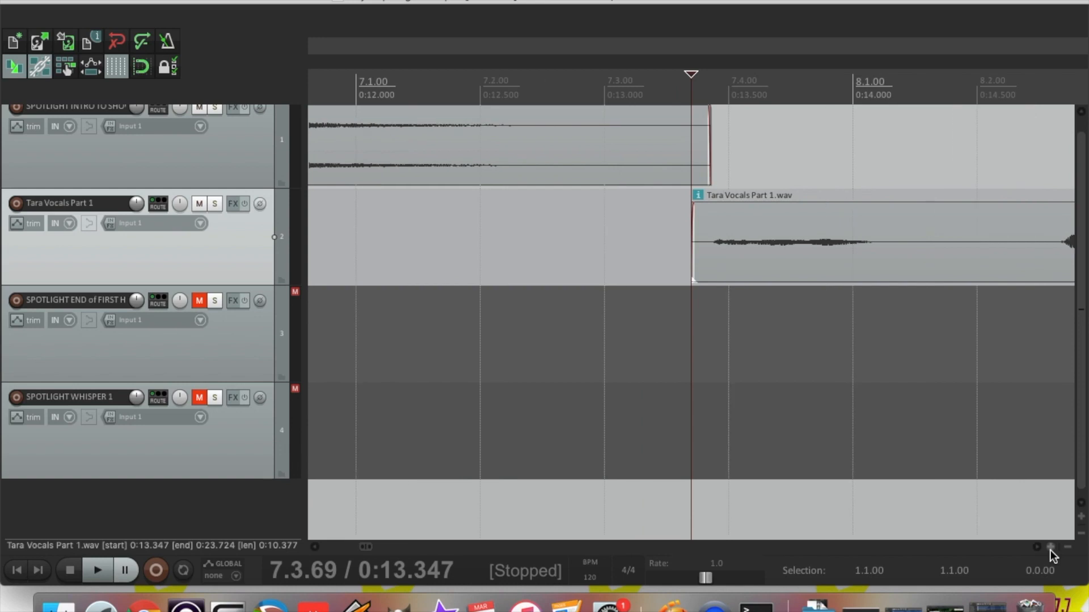
click(1050, 547)
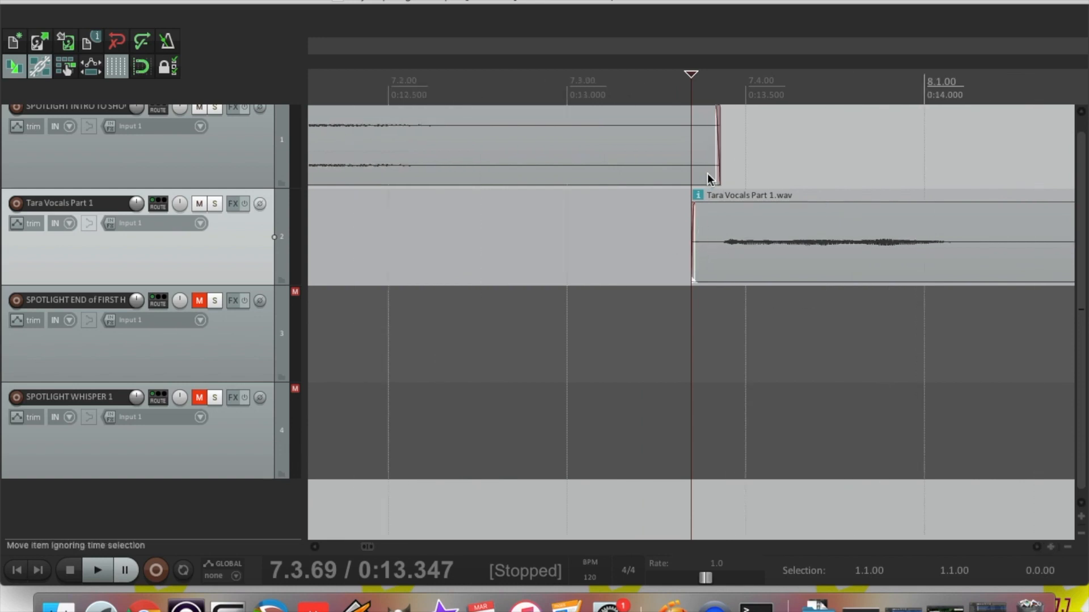
drag(693, 250, 717, 256)
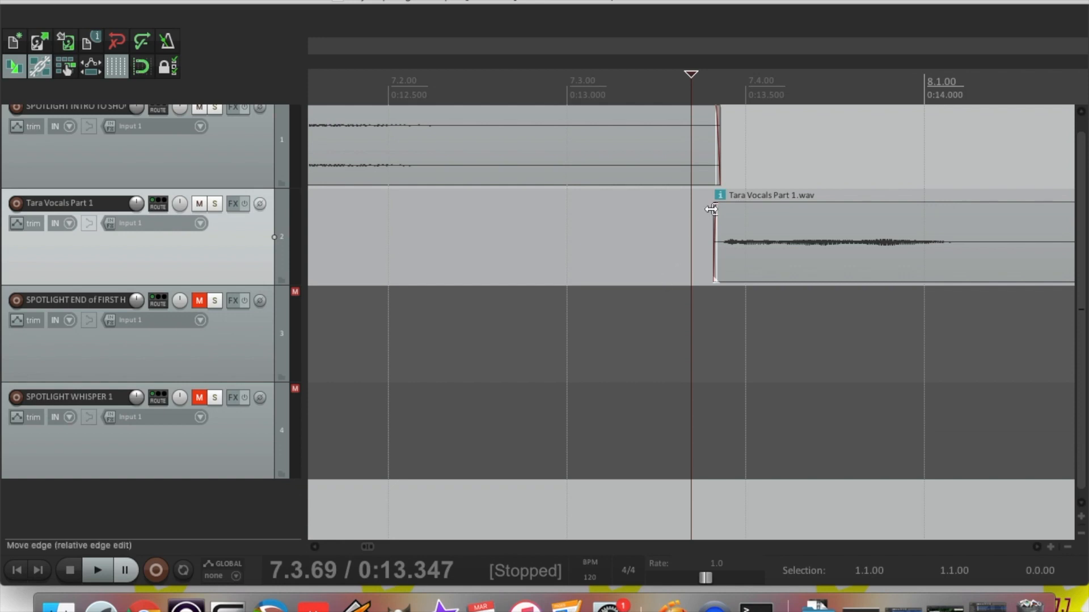
drag(716, 208, 726, 208)
drag(716, 108, 715, 108)
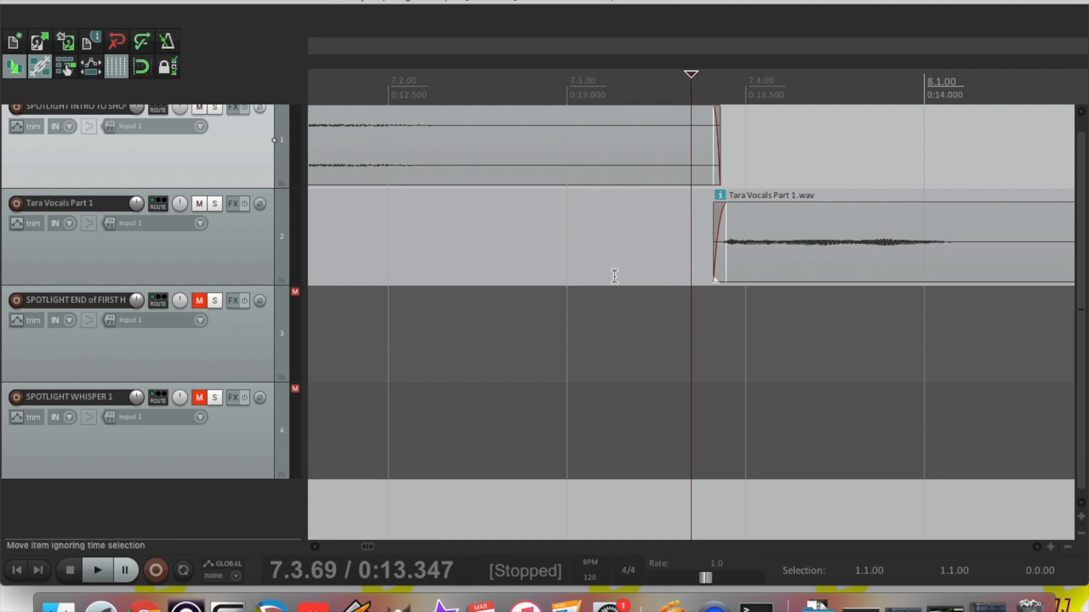
click(1068, 547)
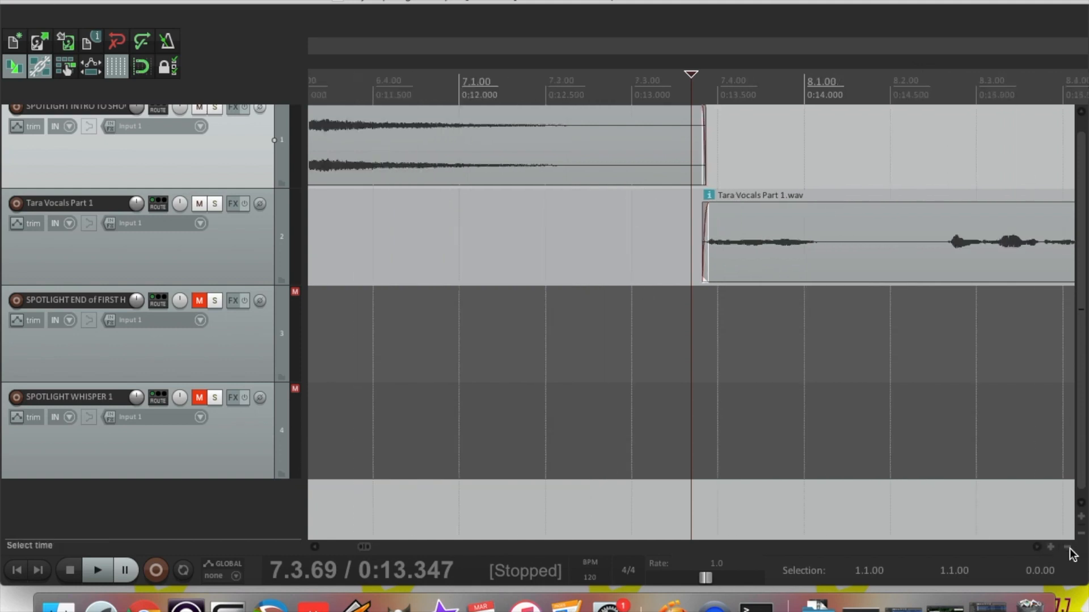
click(1068, 547)
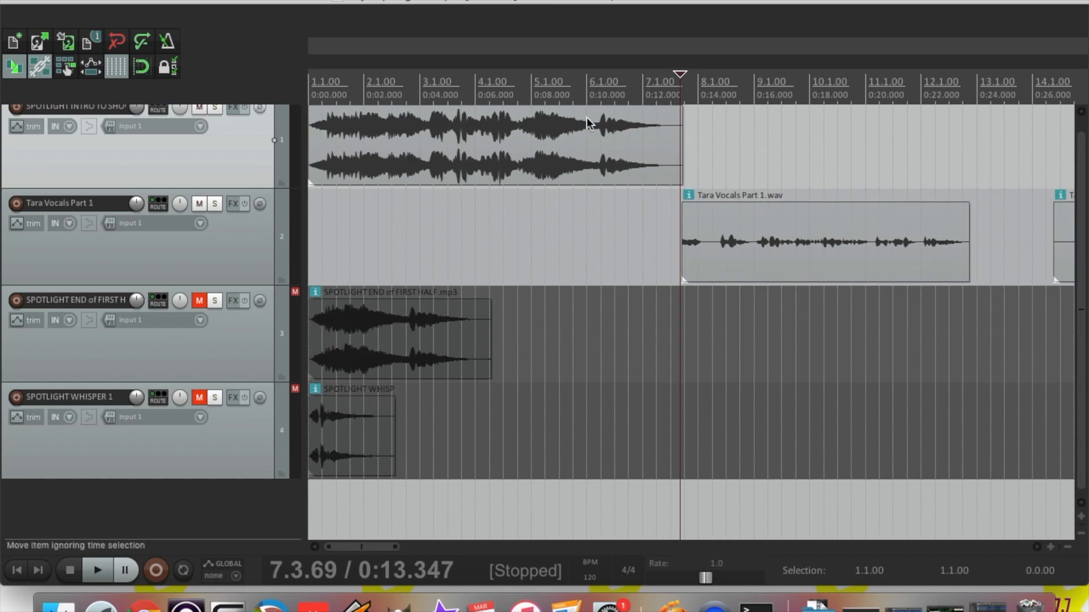
Play the intro-to-vocal transition to check it
click(636, 82)
key(space)
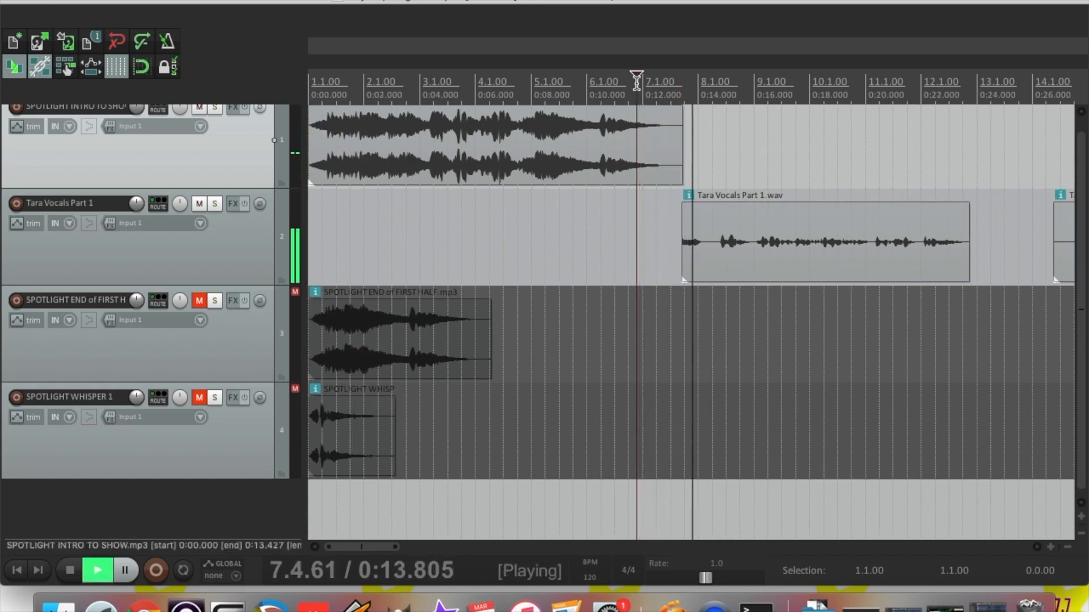
key(space)
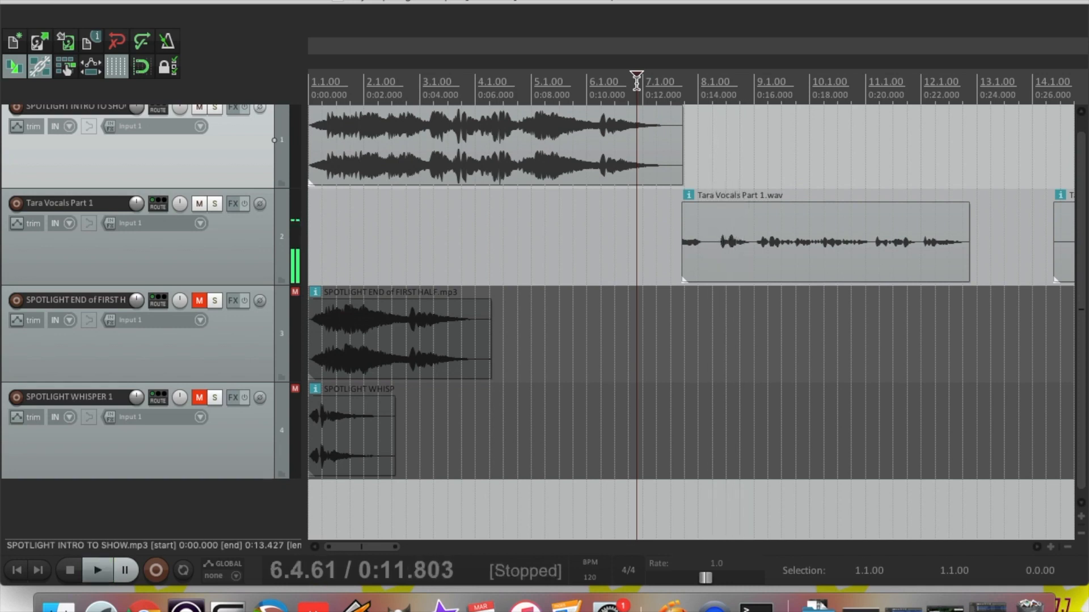
Shorten the first Tara Vocals Part 1 piece to end at 0:23.460 with a 0:00.056 fade-out
click(963, 184)
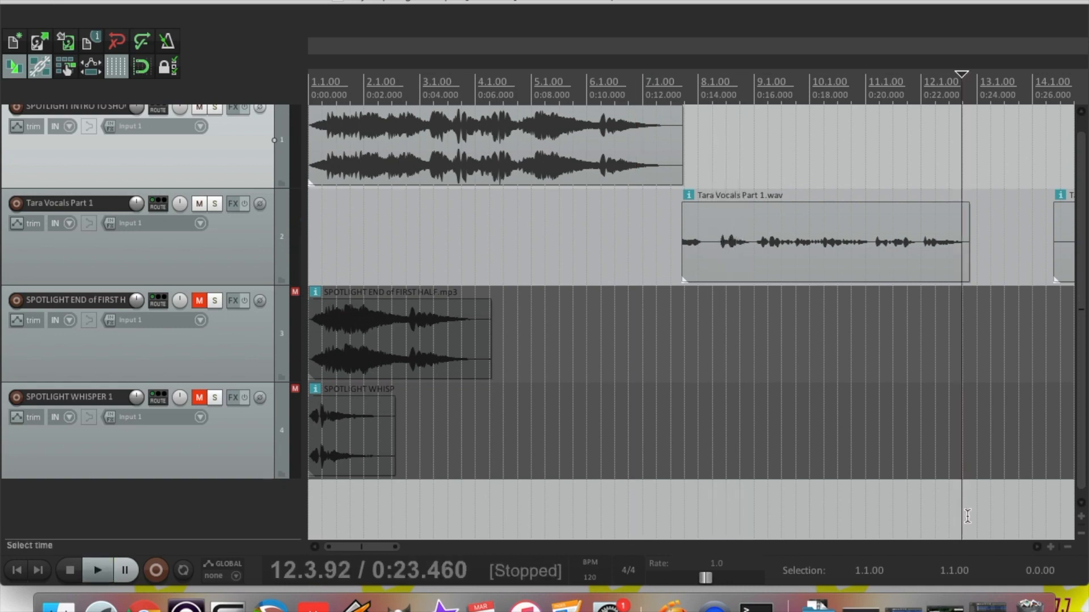
click(1050, 547)
click(1049, 547)
click(1049, 547)
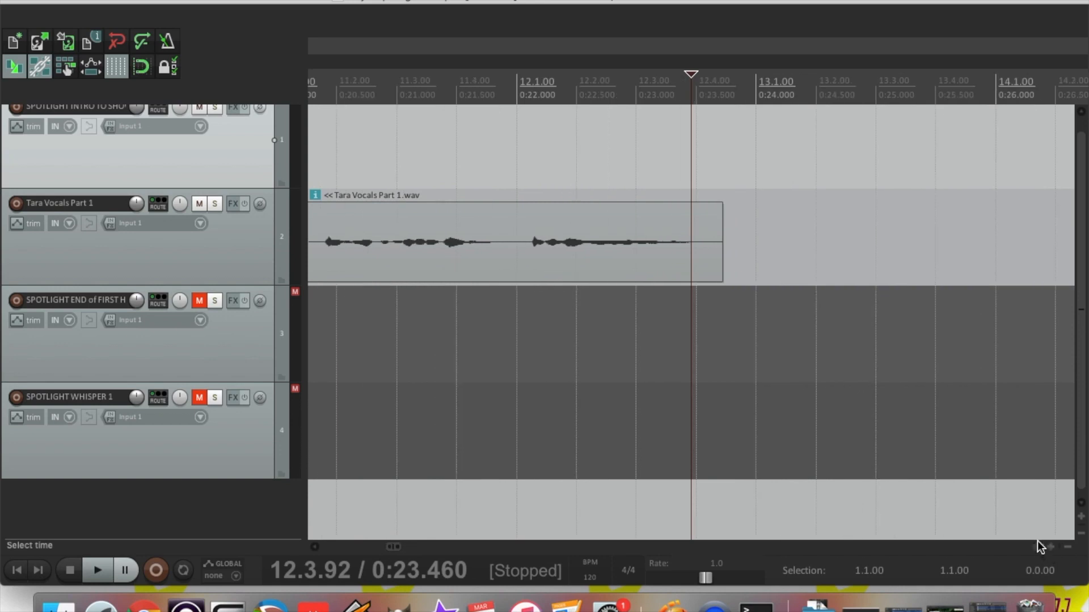
drag(723, 247, 696, 246)
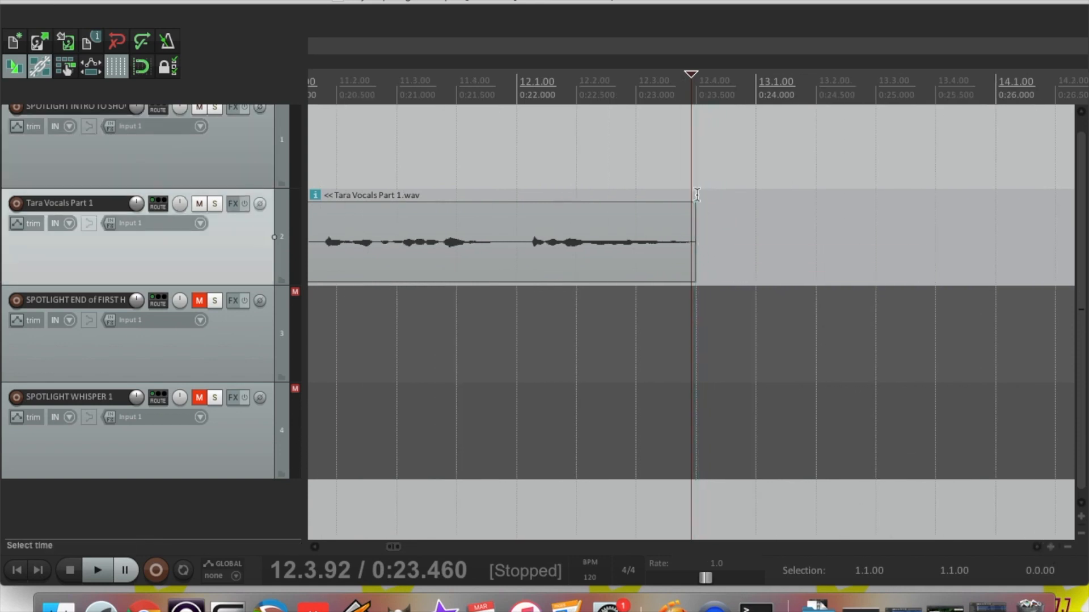
drag(695, 202, 692, 205)
click(1066, 548)
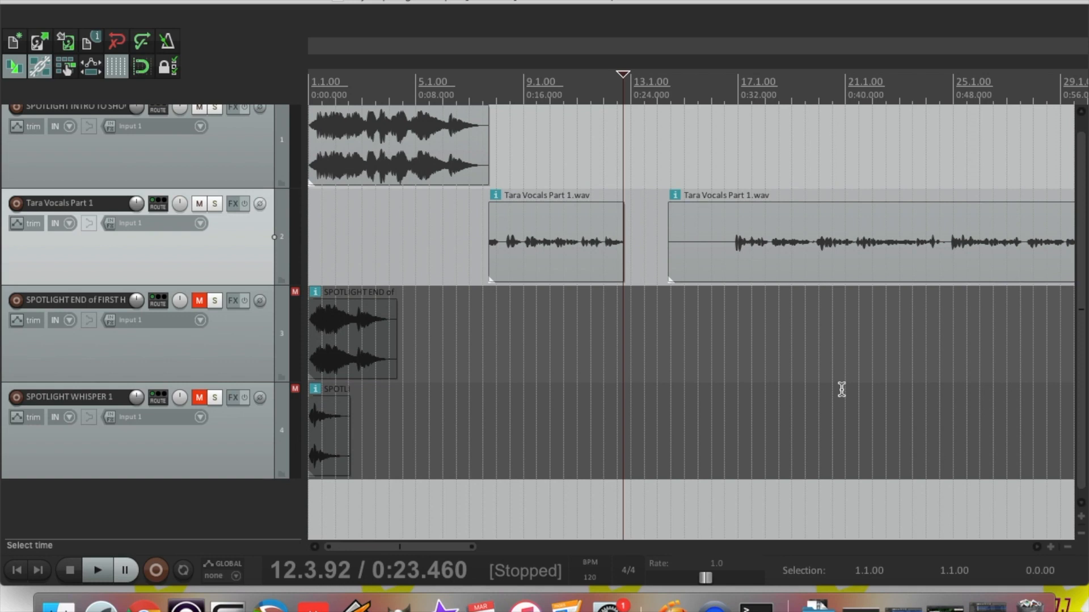
key(End)
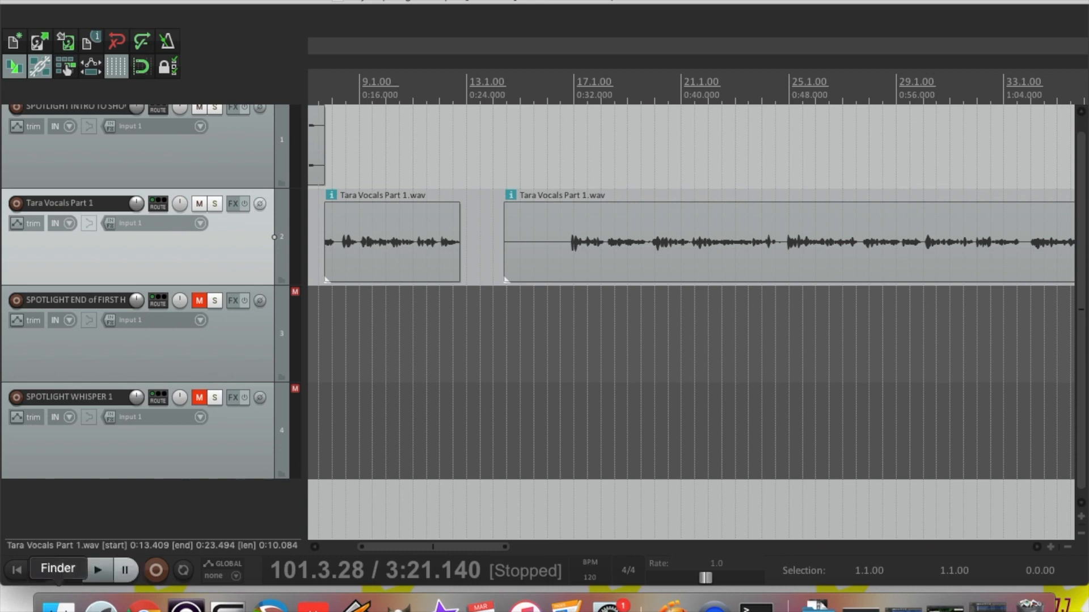
From Finder's Enya Spotlight Songs folder, drag Enya The Celts.mp3 below REAPER's existing tracks
click(58, 604)
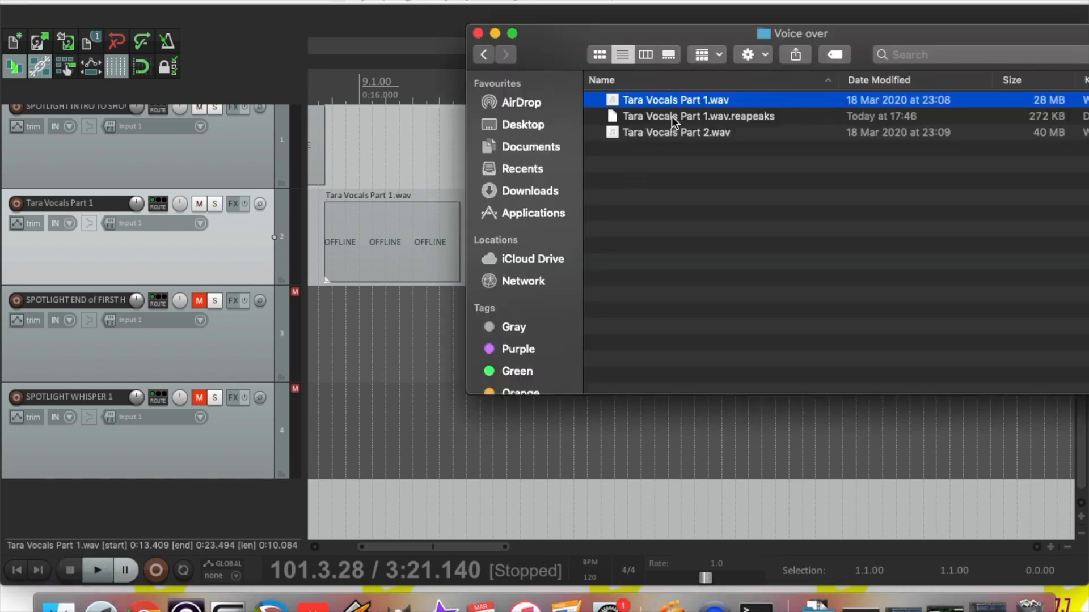
click(485, 53)
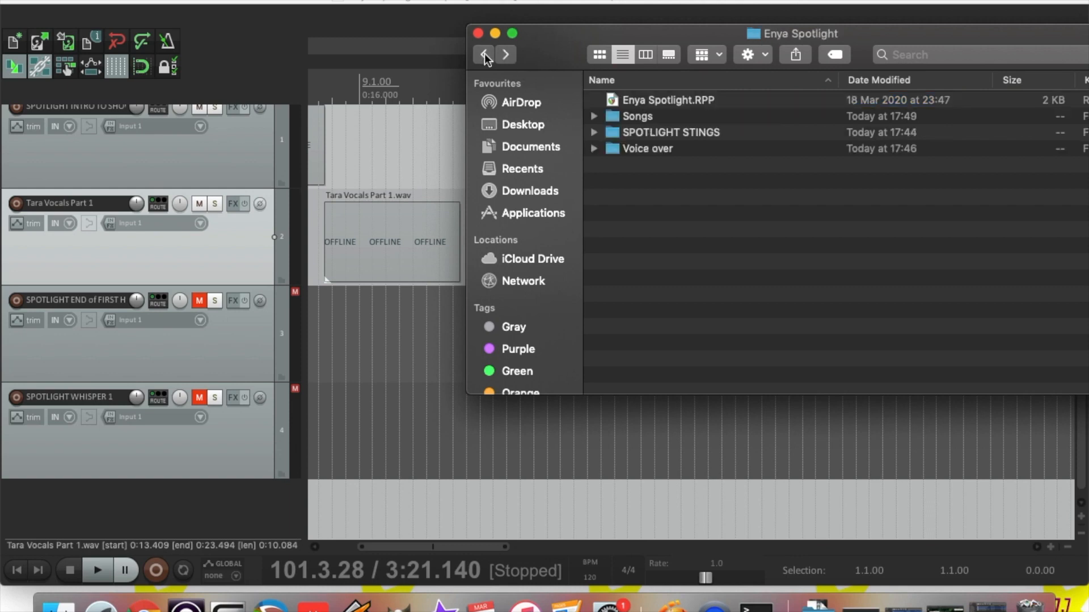
click(641, 115)
double_click(640, 116)
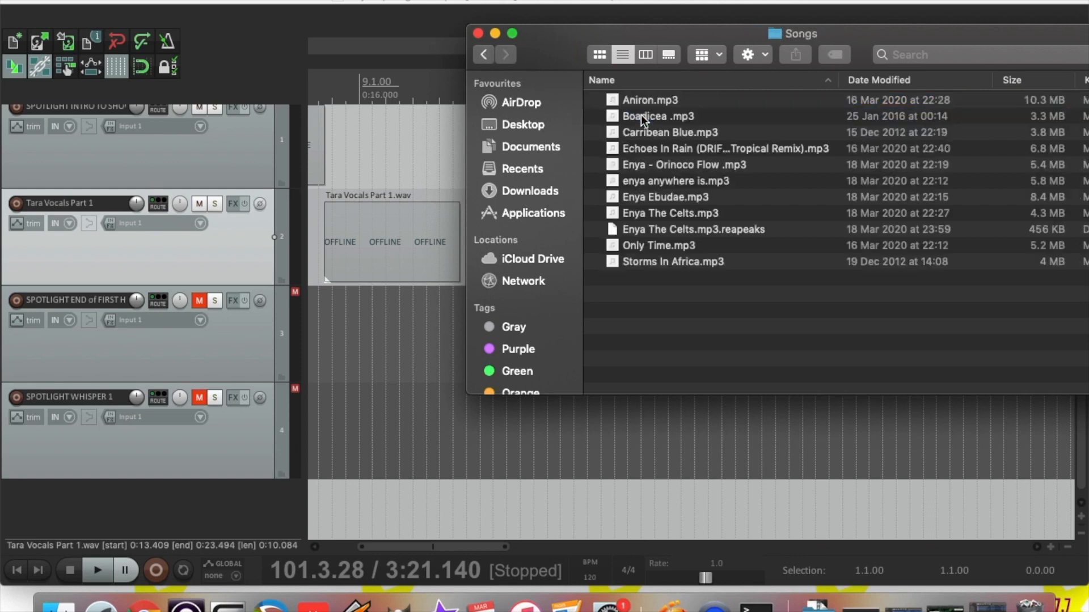
click(660, 215)
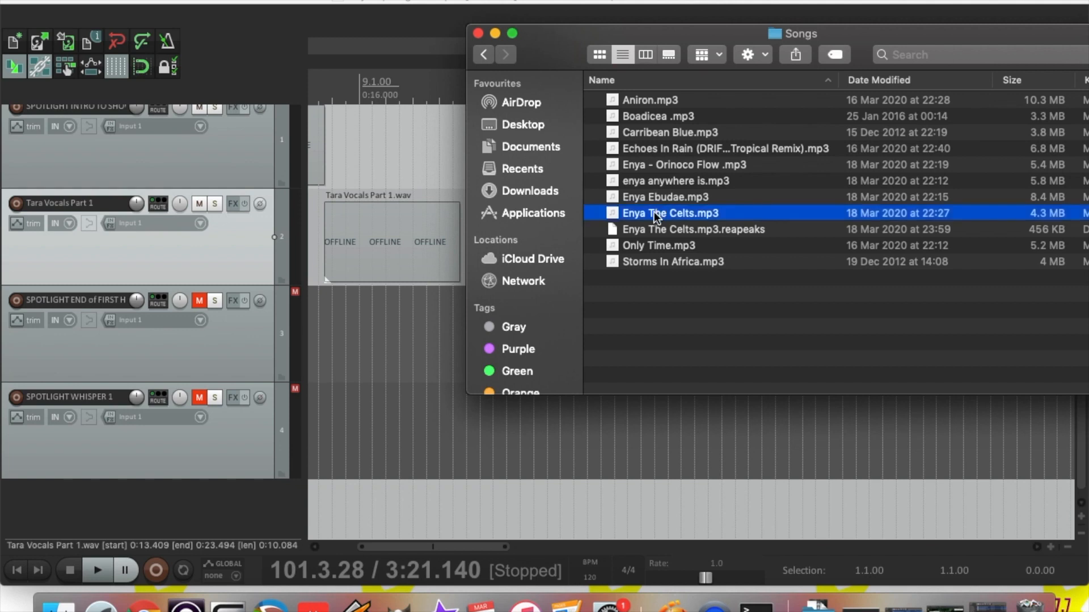
drag(656, 217, 315, 505)
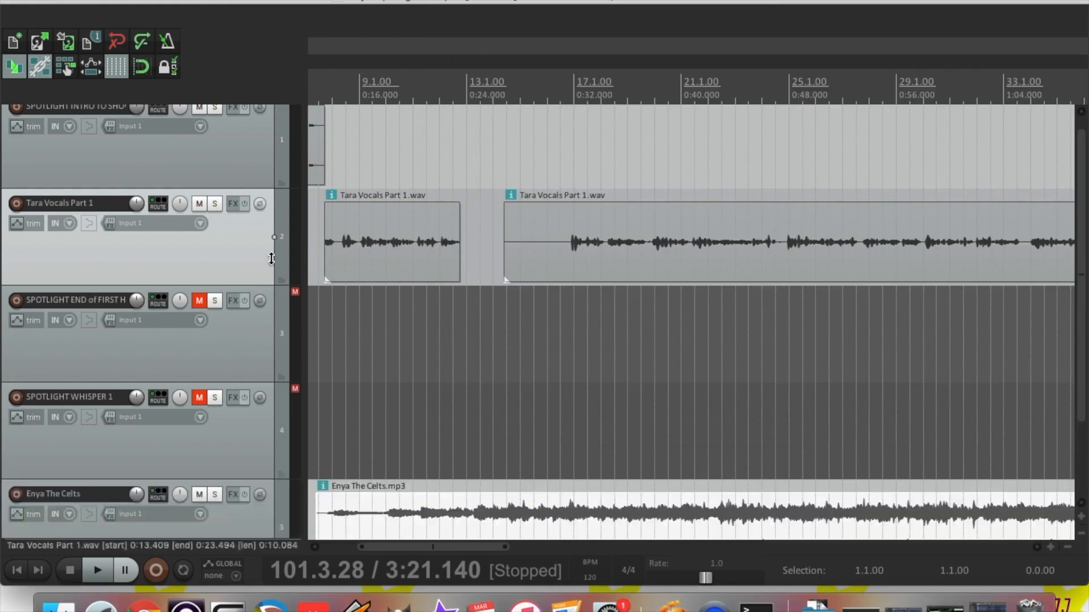
Select the new fifth track holding Enya The Celts
click(251, 530)
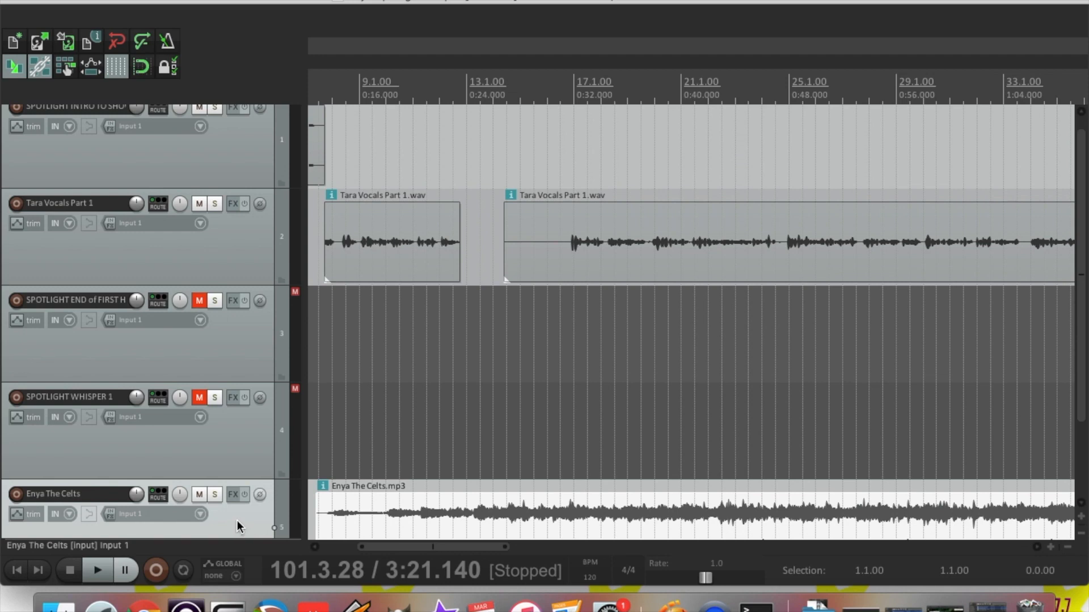
Move the Enya The Celts track up to third position, place its clip after the first vocal clip, and preview
drag(243, 420, 244, 288)
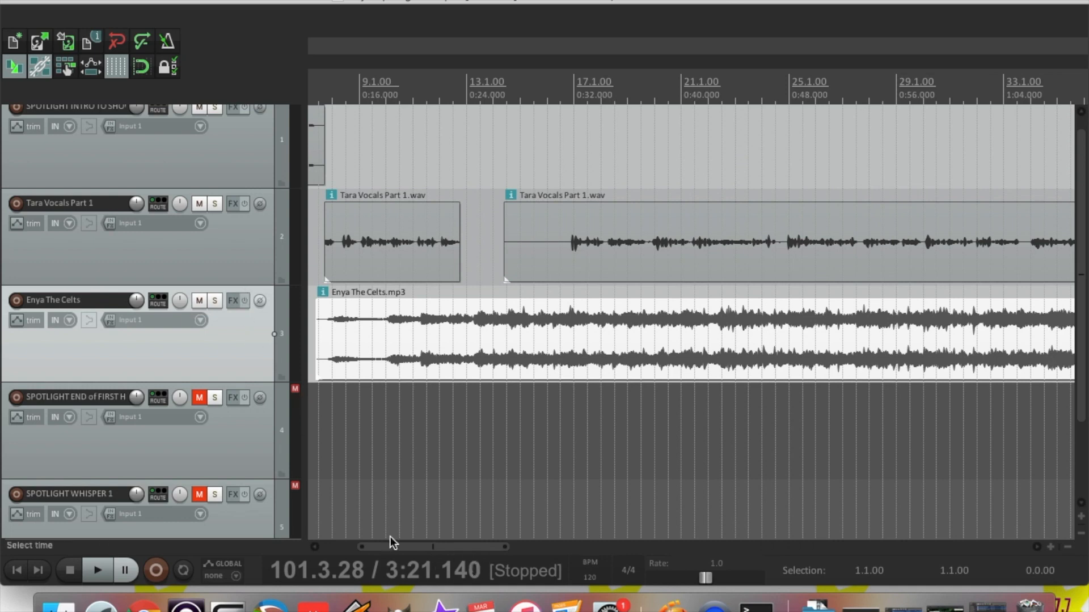
drag(335, 345, 484, 348)
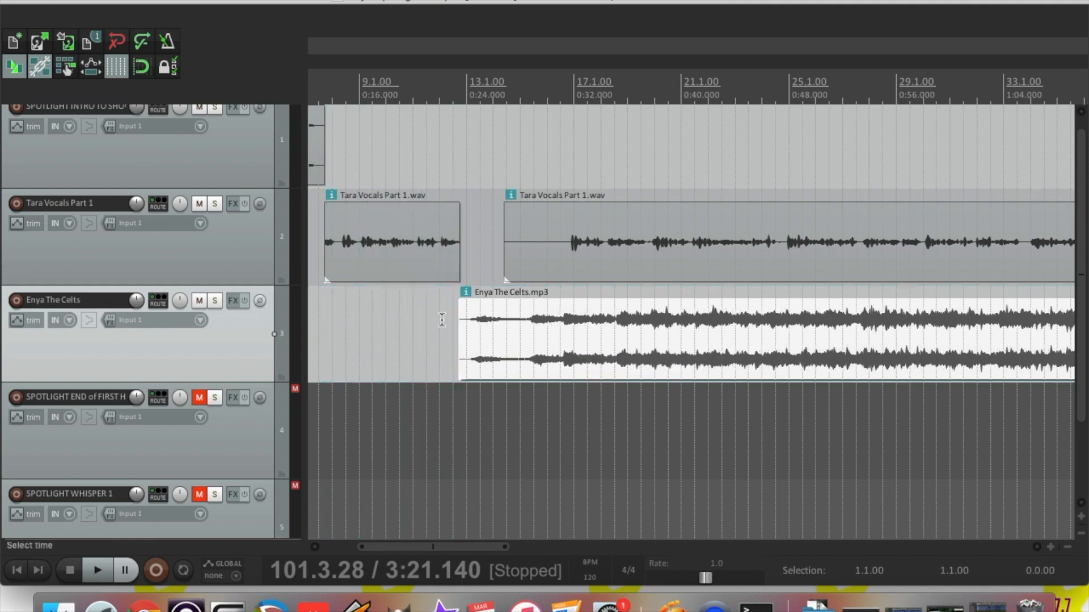
click(442, 314)
key(space)
key(space)
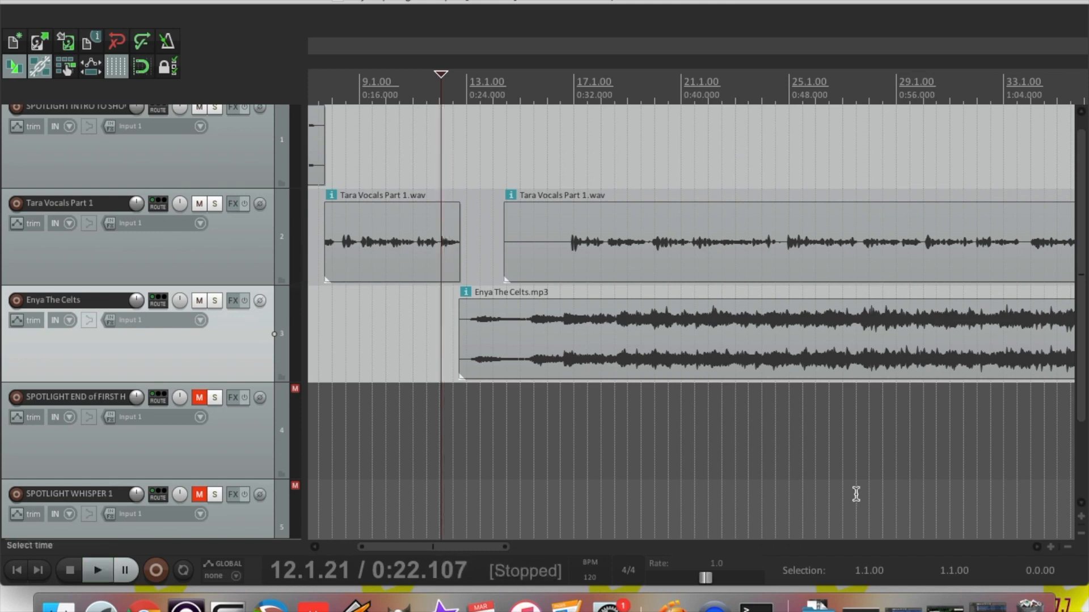
key(space)
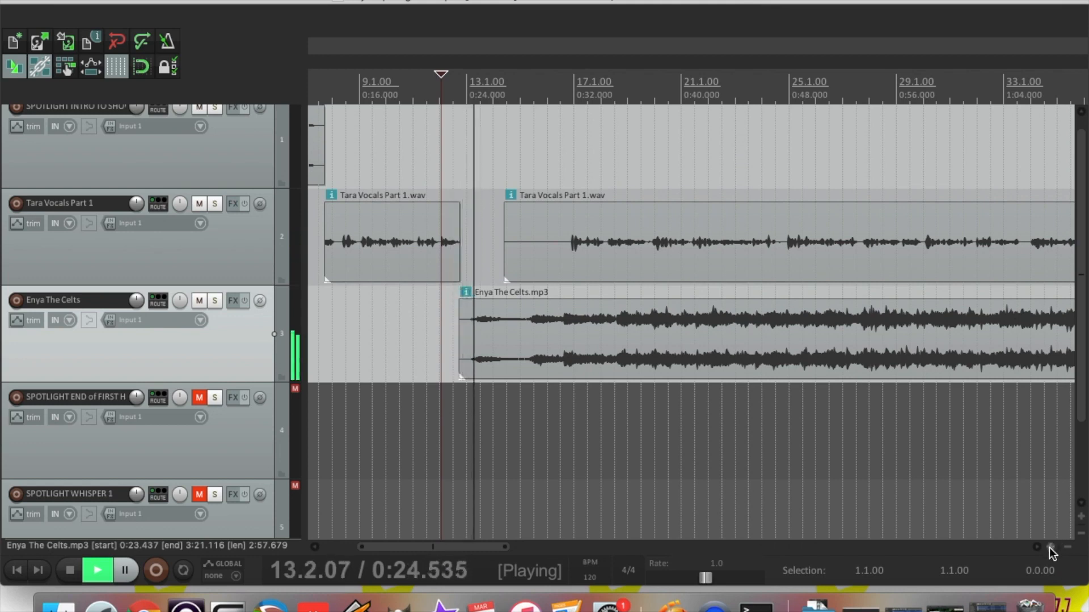
key(space)
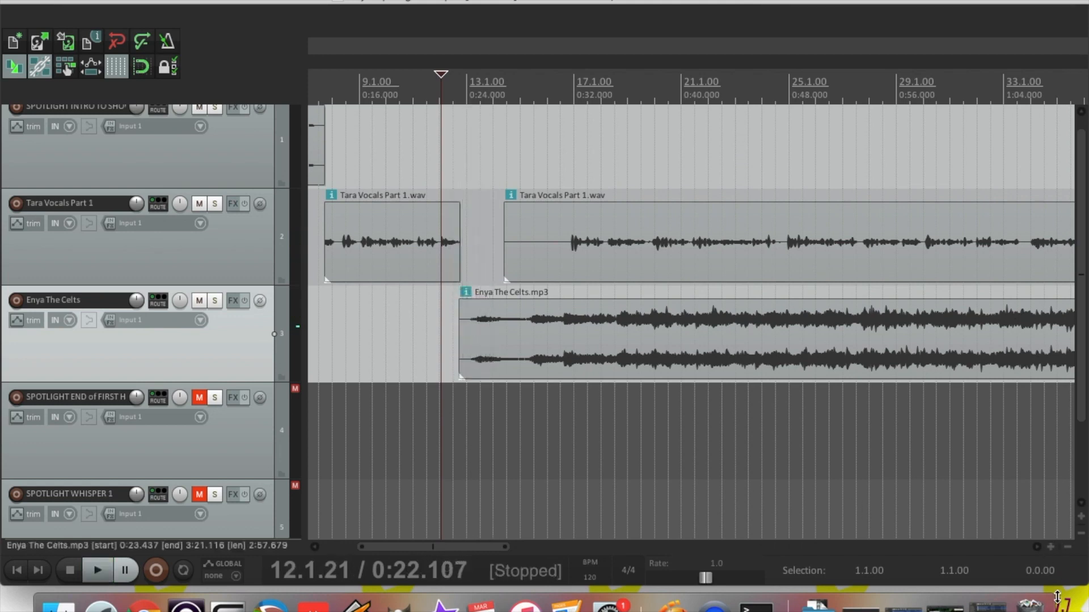
Fine-tune the song to start at 0:23.467 with a 0:00.010 fade-in, then play the join
click(1050, 546)
click(1050, 547)
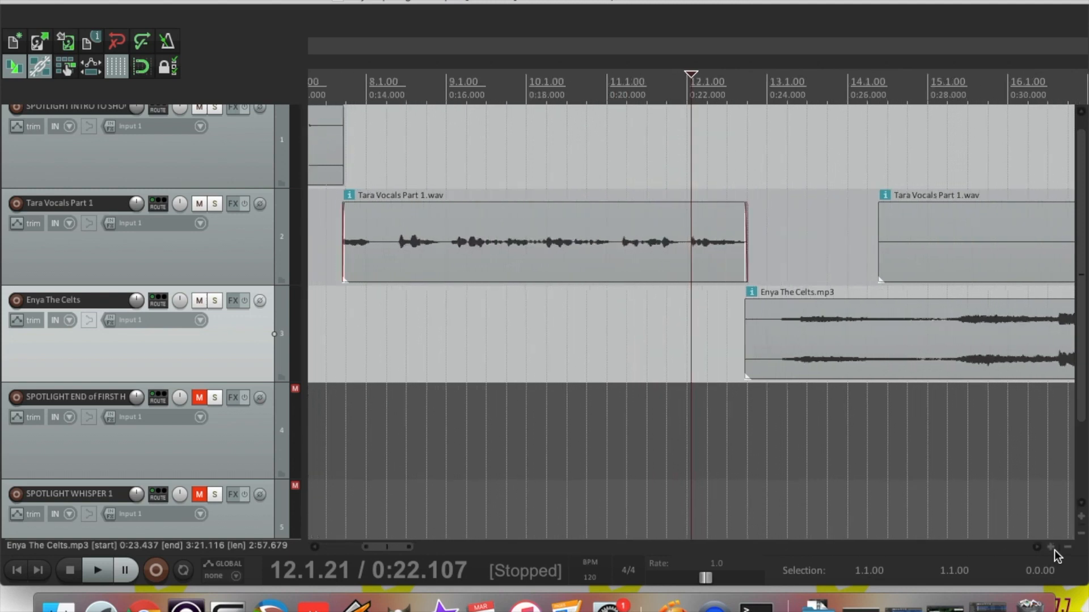
click(1051, 547)
click(1050, 547)
drag(837, 351, 770, 346)
click(715, 344)
drag(770, 302, 774, 302)
click(695, 296)
key(space)
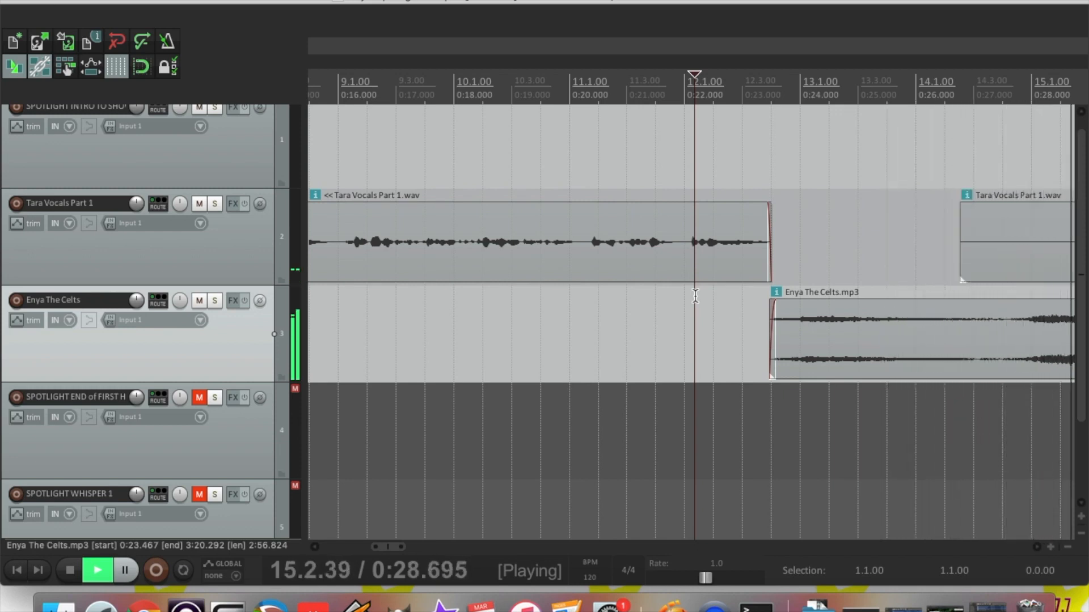
Move the second Tara Vocals Part 1 clip to after the Enya The Celts song
key(space)
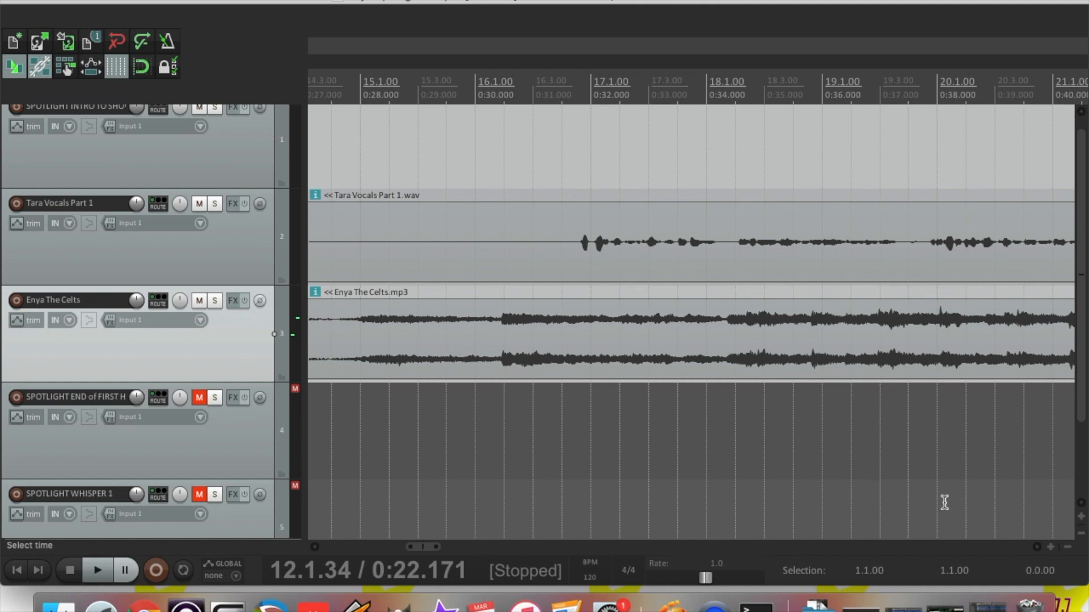
click(1068, 548)
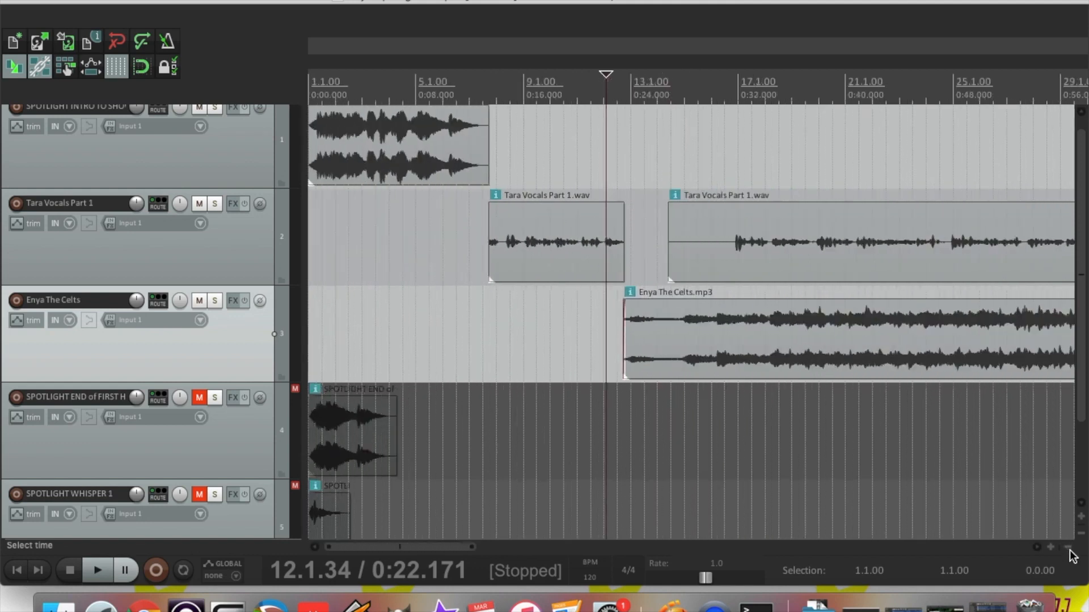
click(1069, 549)
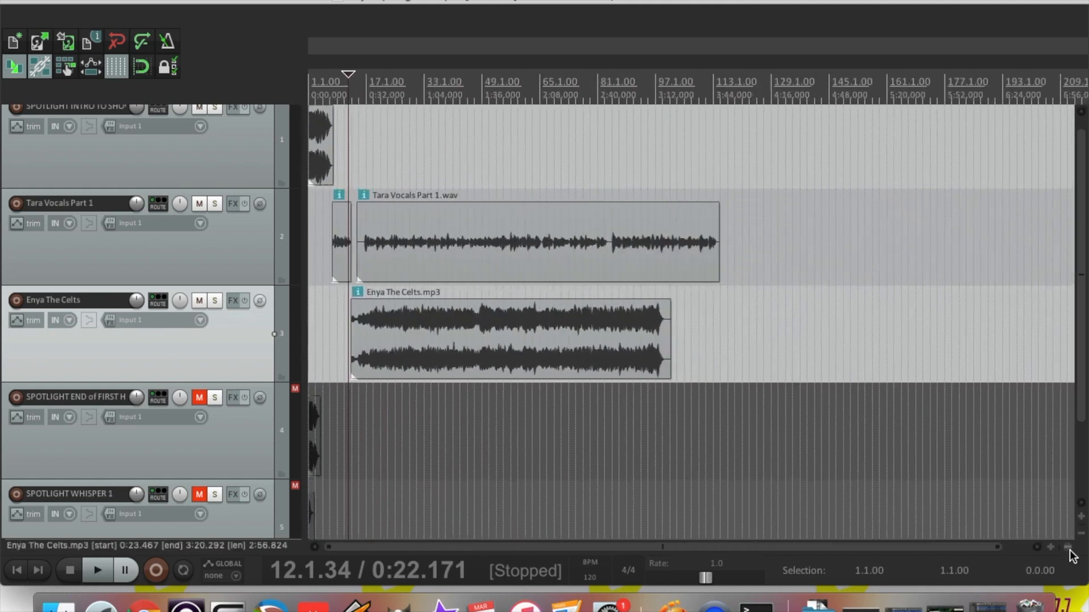
drag(382, 260, 701, 274)
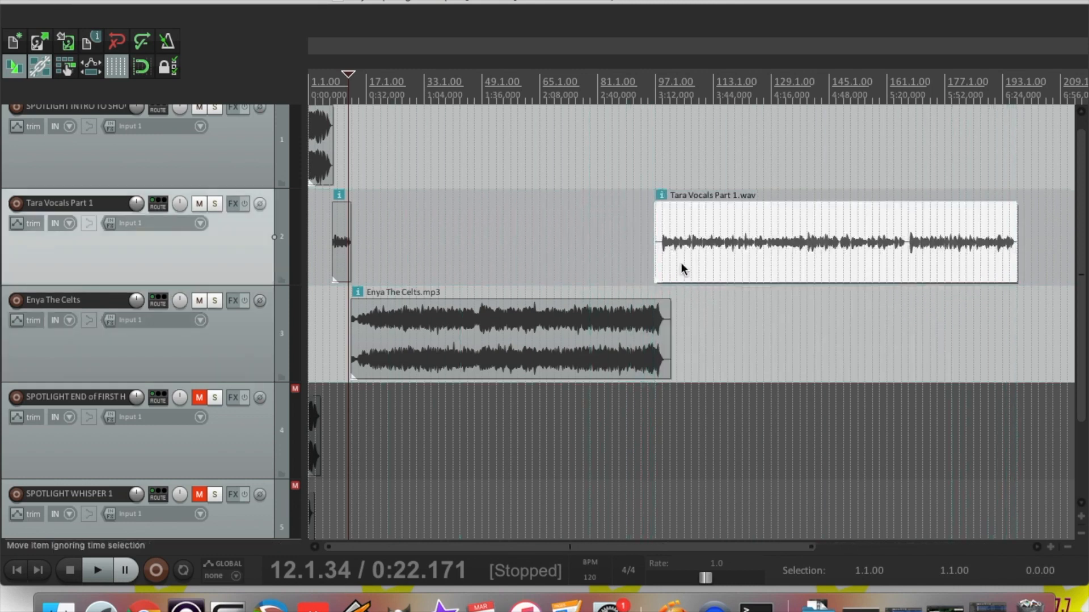
Trim the song's end with a 0:00.380 fade-out and trim the following vocal clip's start later
click(652, 196)
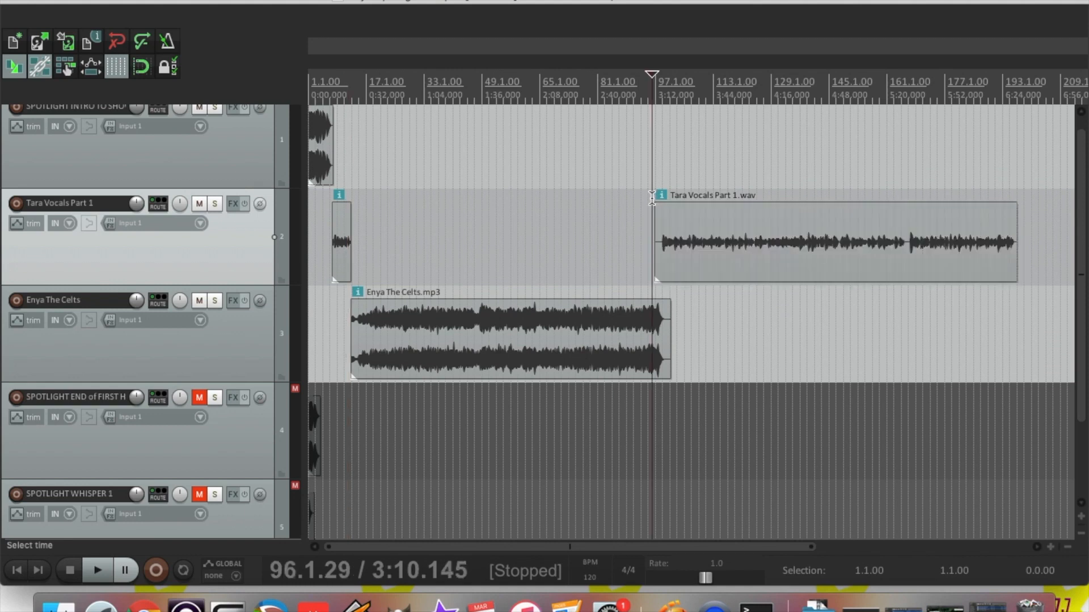
drag(1050, 548, 1050, 548)
click(1050, 549)
drag(822, 342, 779, 340)
drag(783, 303, 770, 308)
drag(710, 262, 767, 265)
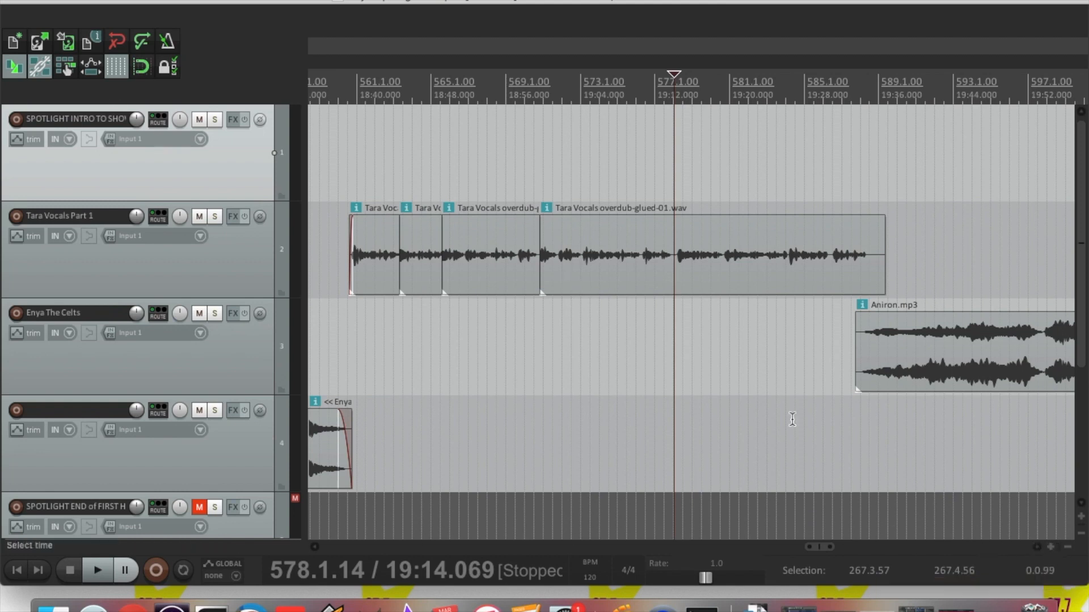
Zoom in on the glued Tara Vocals overdub clip and audition it to find the split point
click(1050, 548)
click(1050, 547)
click(1050, 547)
click(1049, 547)
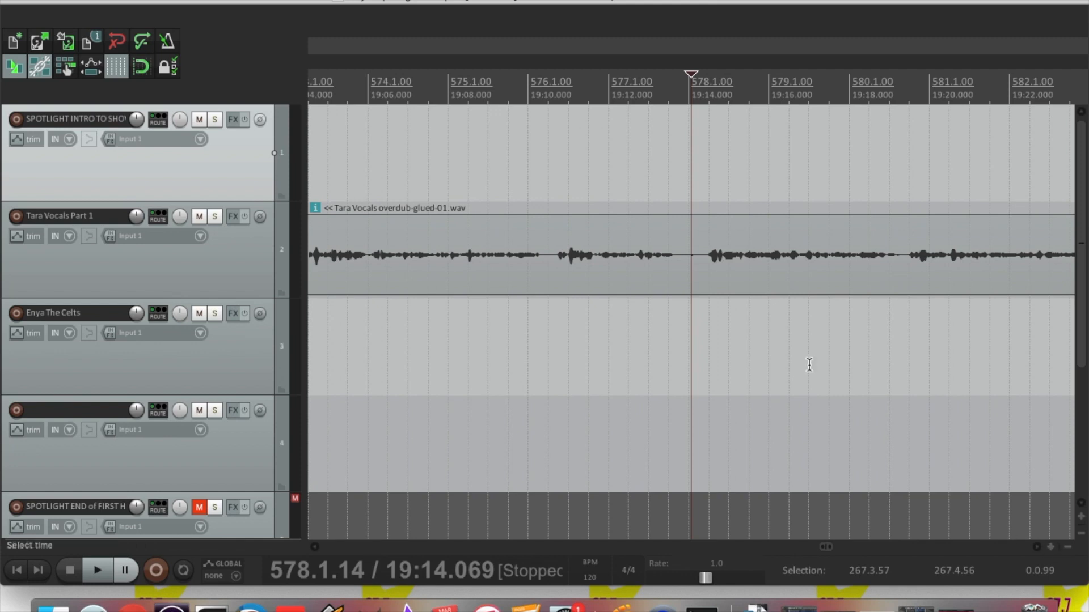
click(595, 235)
key(space)
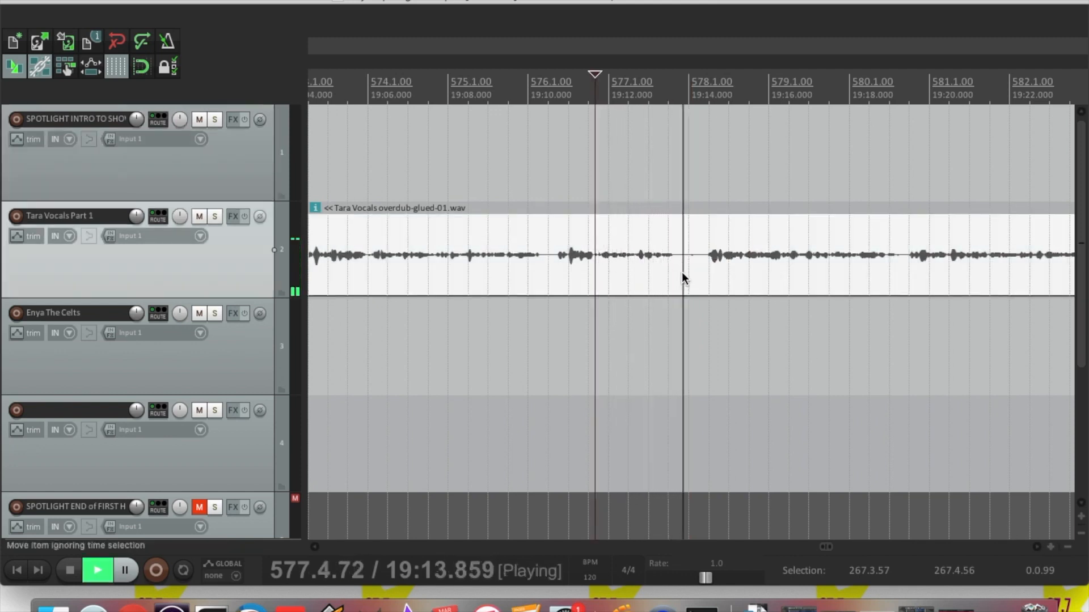
key(space)
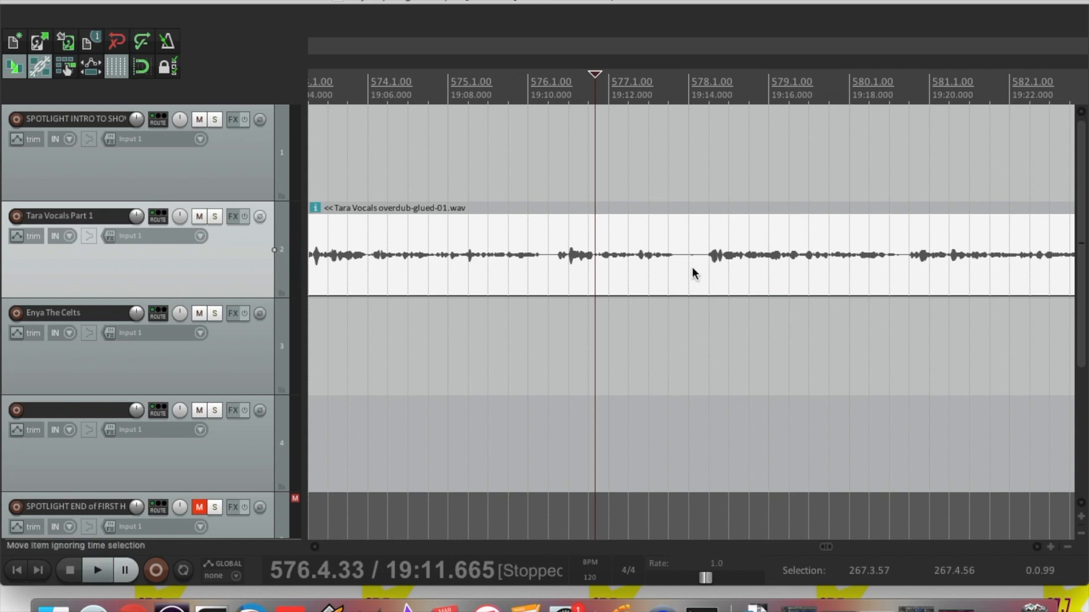
Split the clip near 19:14, extend the second piece to start at 19:13.617, and play it back
click(706, 261)
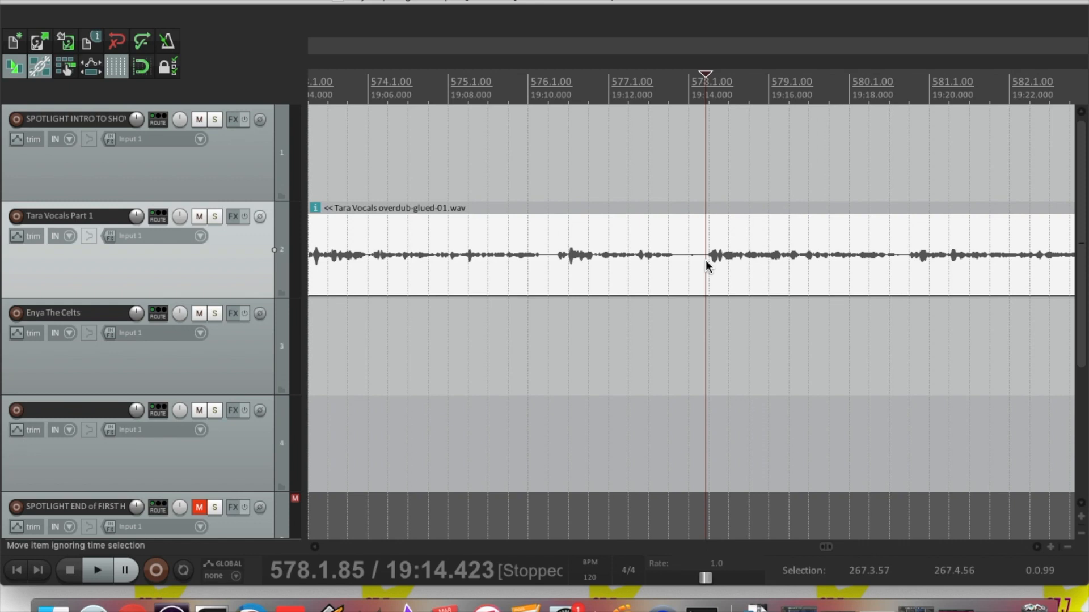
key(s)
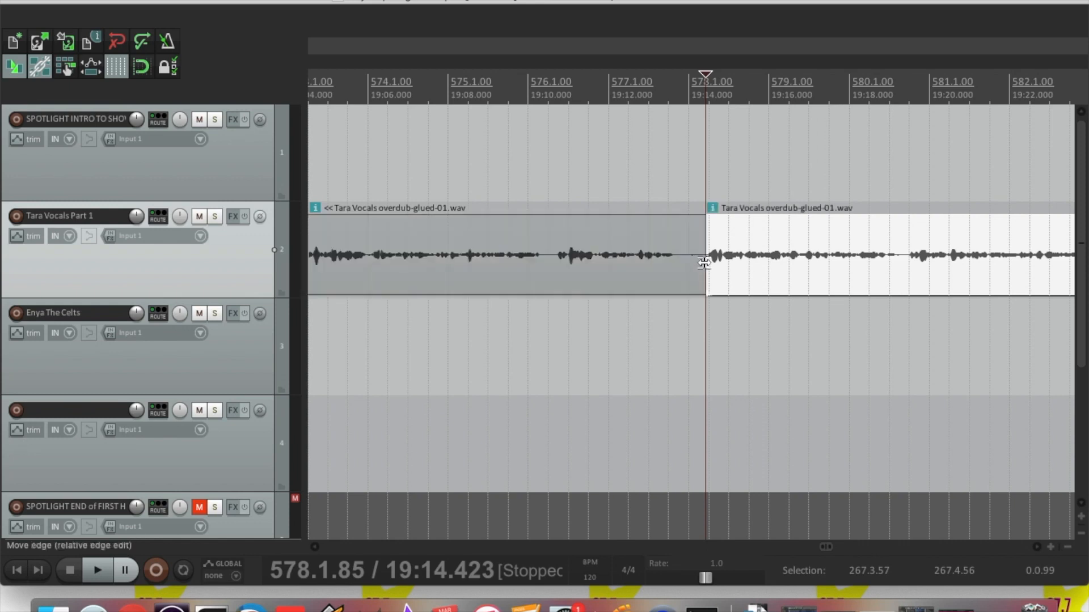
drag(700, 263, 682, 285)
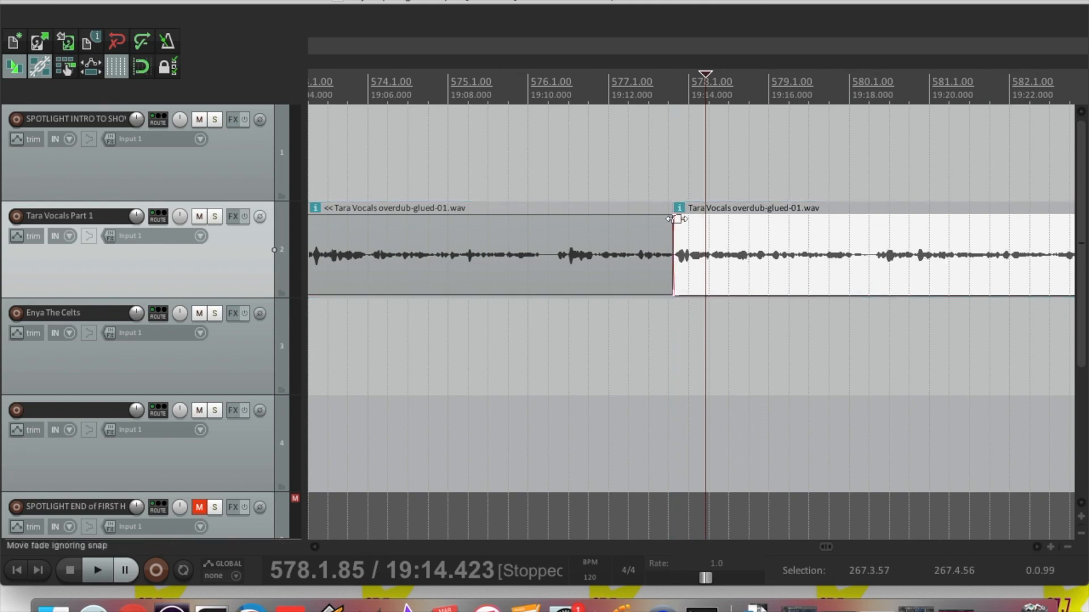
click(626, 196)
key(space)
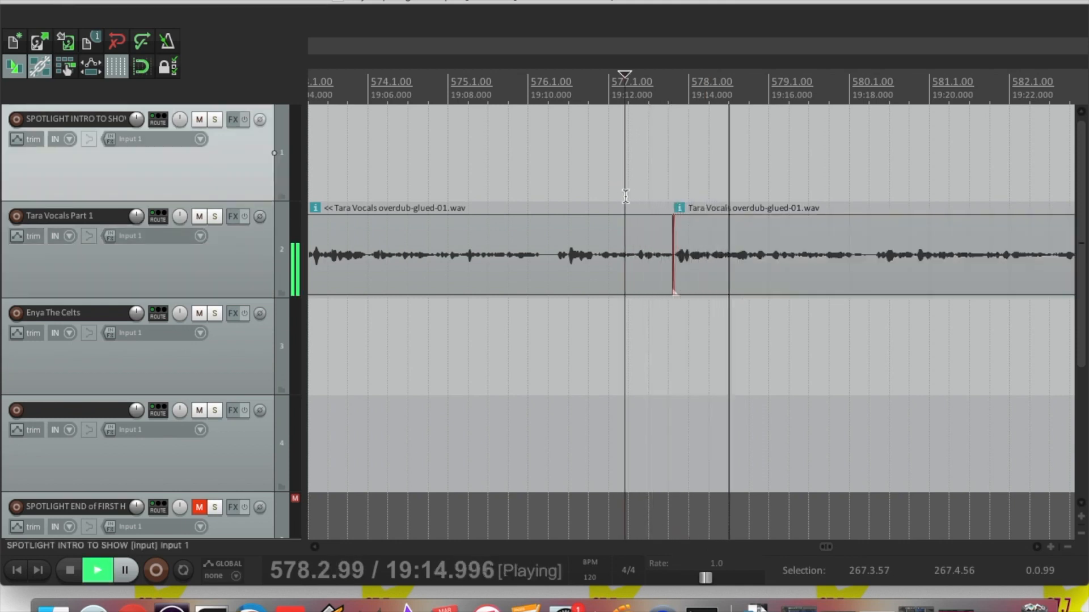
key(space)
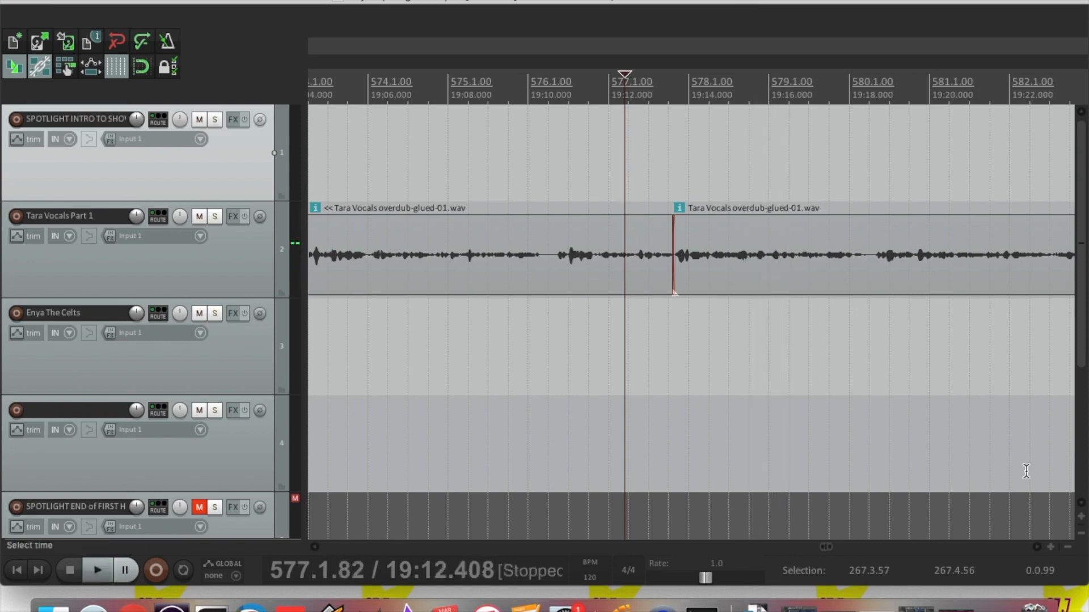
click(1068, 549)
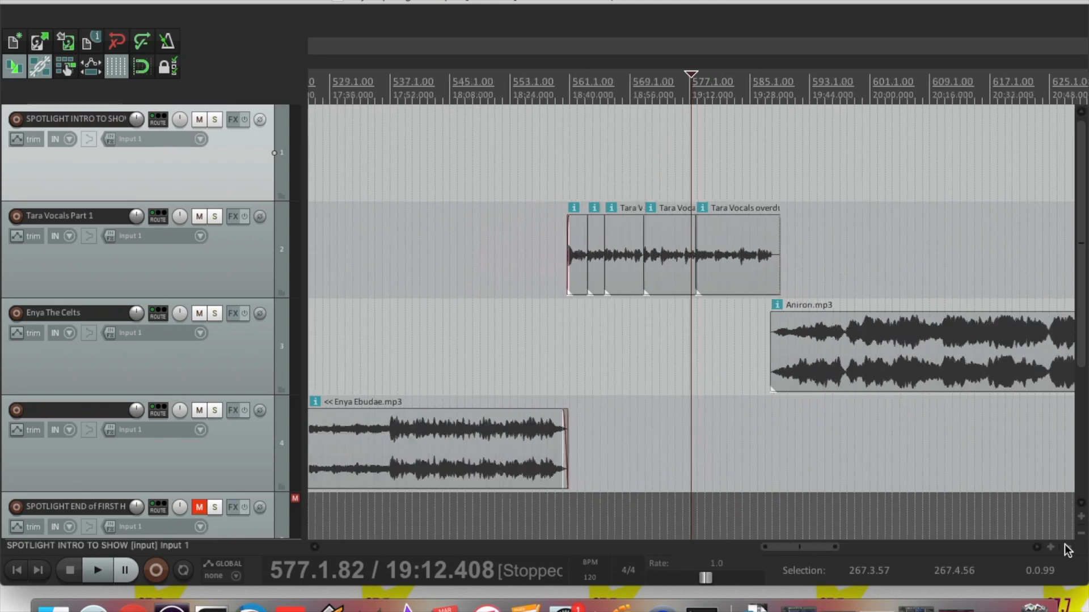
Move Enya Ebudae up onto The Celts track, then return it to its own fourth track
click(1068, 549)
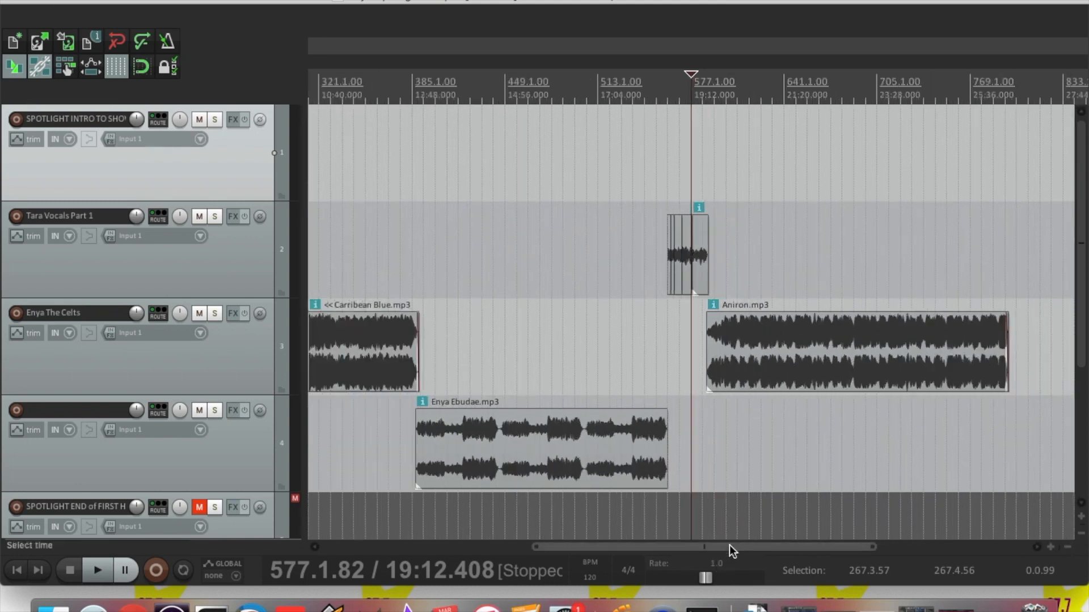
drag(729, 545, 719, 547)
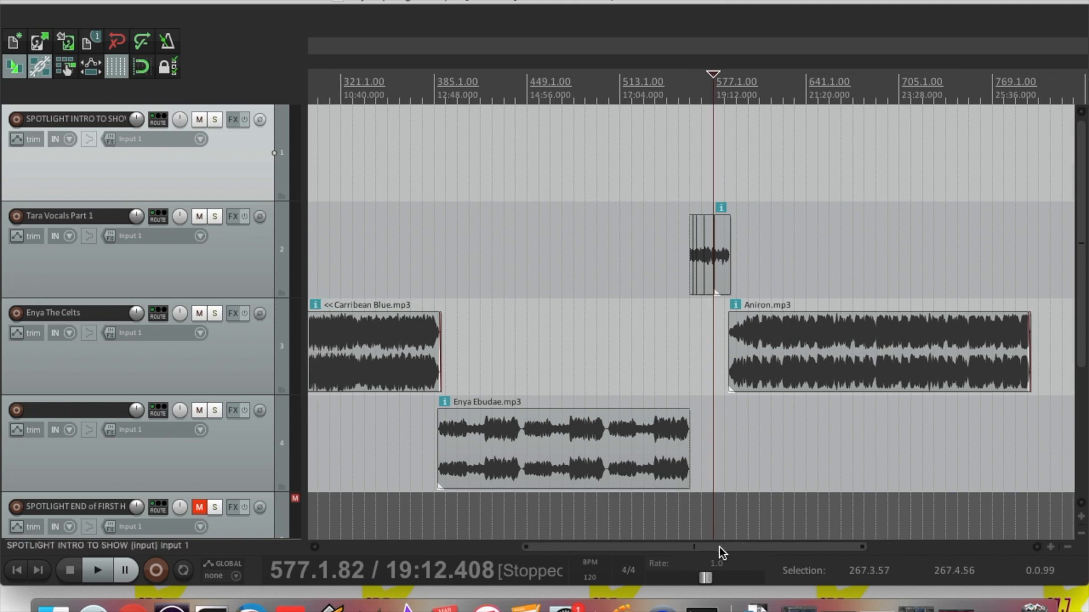
drag(719, 546, 647, 546)
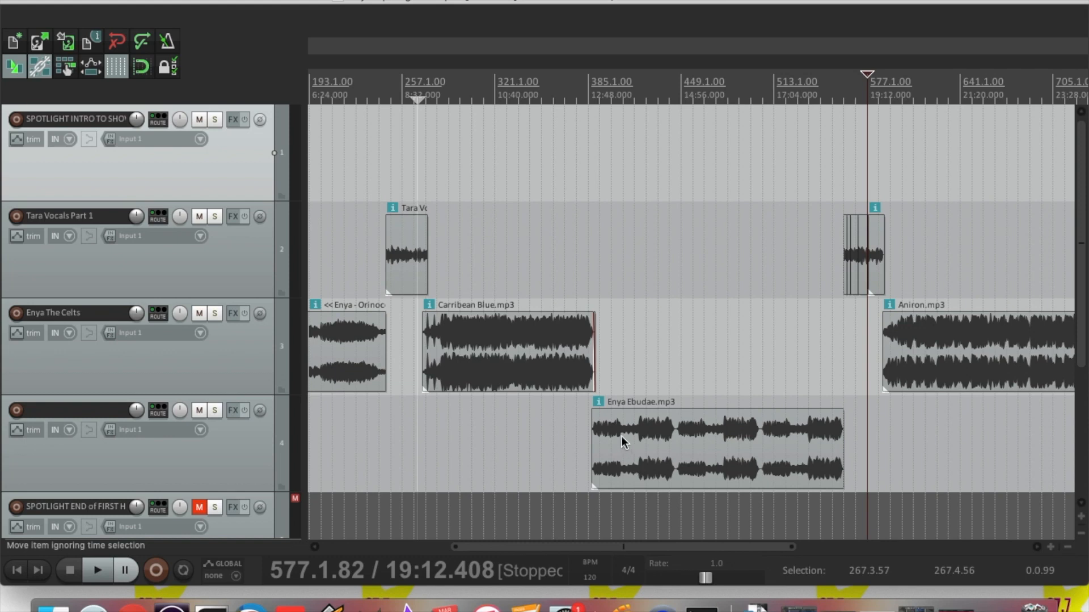
drag(622, 445, 632, 380)
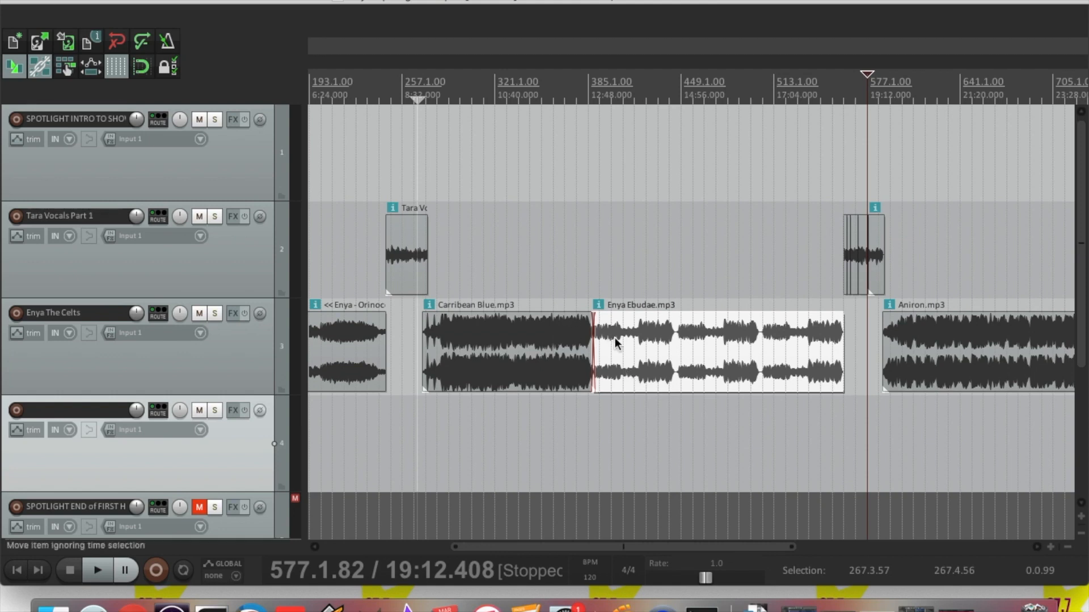
drag(618, 339, 613, 407)
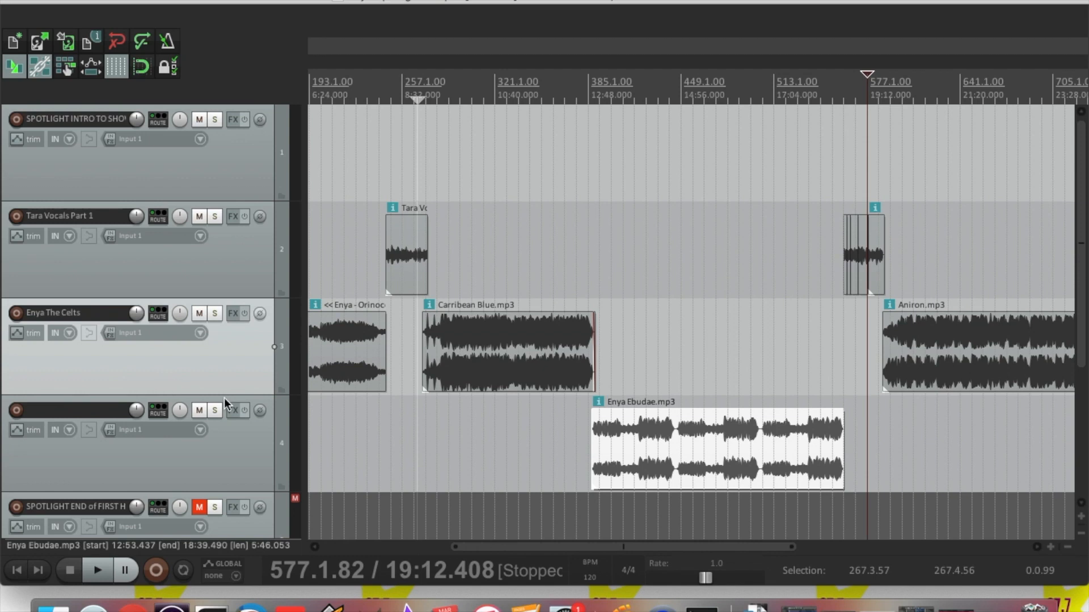
scroll(576, 405, down, 3)
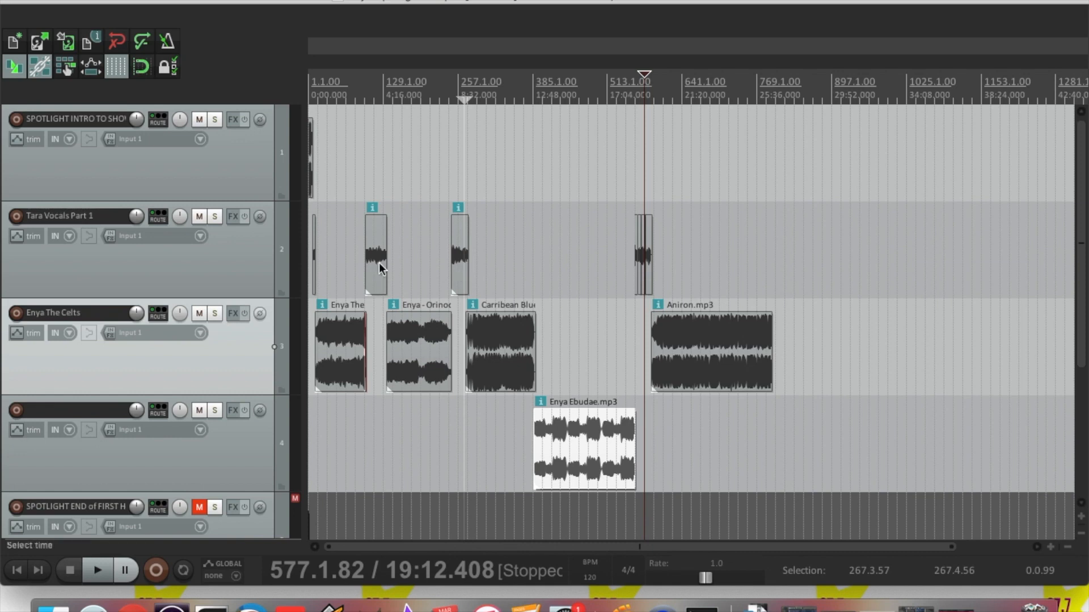
Zoom in around 18:50, where Enya Ebudae ends and the last Tara Vocals clips begin
click(638, 194)
click(1050, 547)
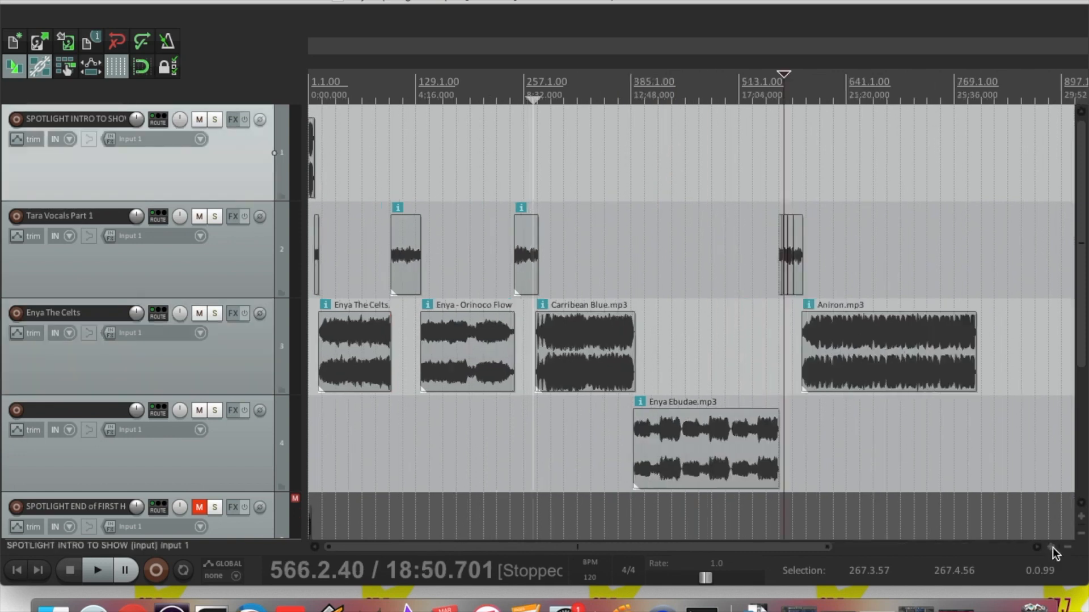
click(1052, 548)
click(1052, 548)
click(1052, 548)
click(1052, 548)
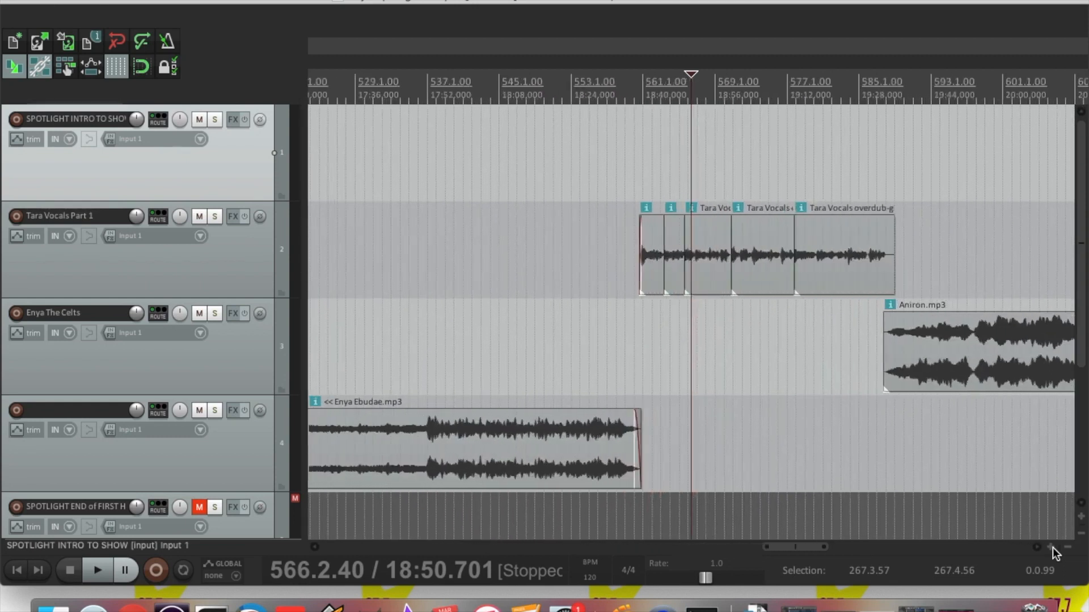
click(1052, 547)
click(1052, 548)
click(1053, 547)
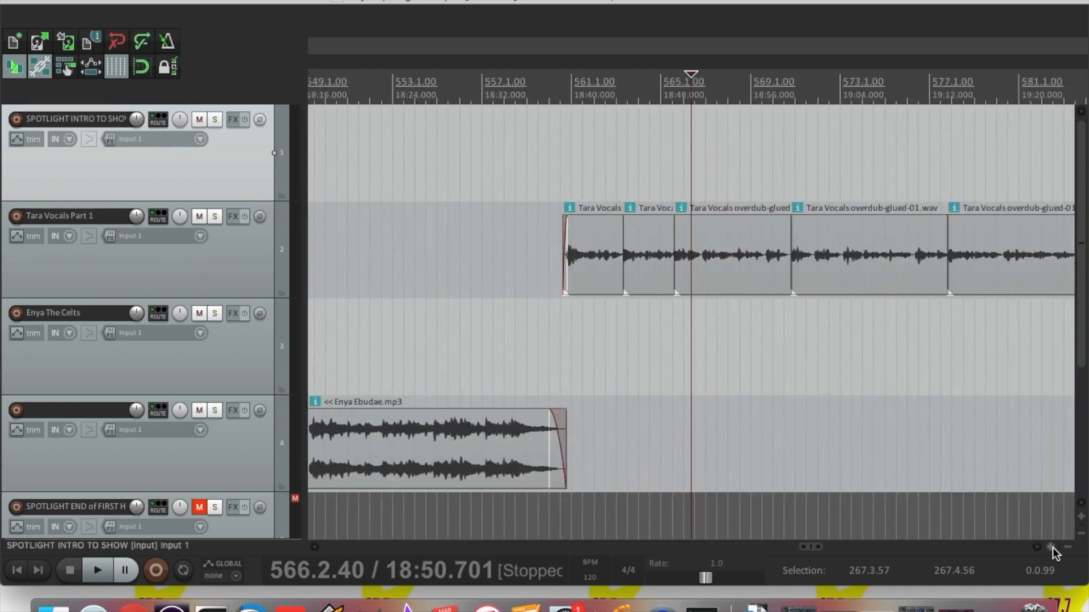
Shorten the last Tara Vocals clip's end and give it a short fade-out
drag(813, 549, 816, 550)
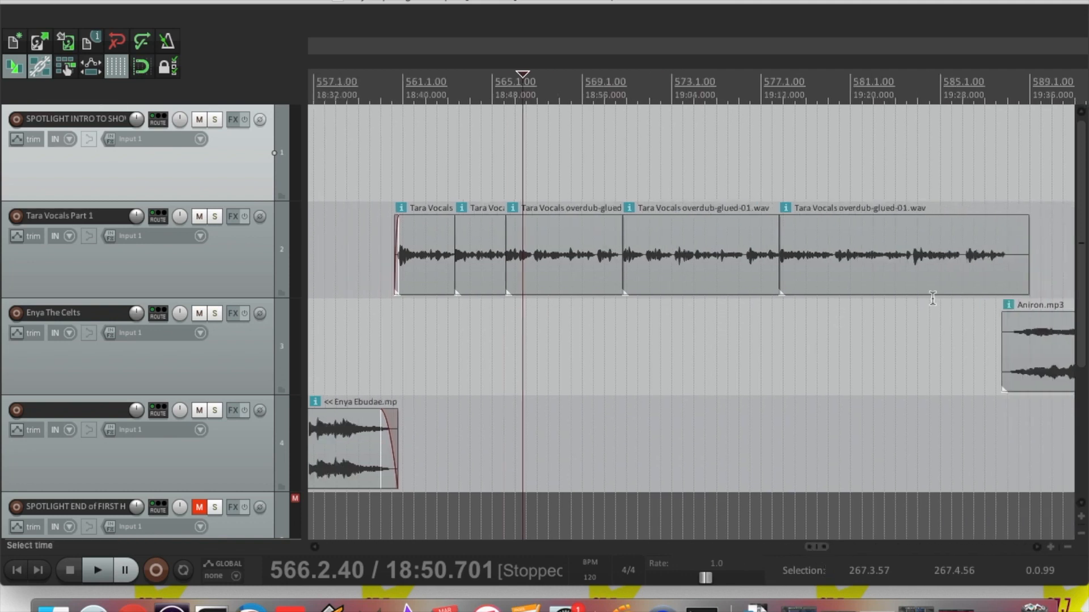
drag(1027, 268, 1004, 277)
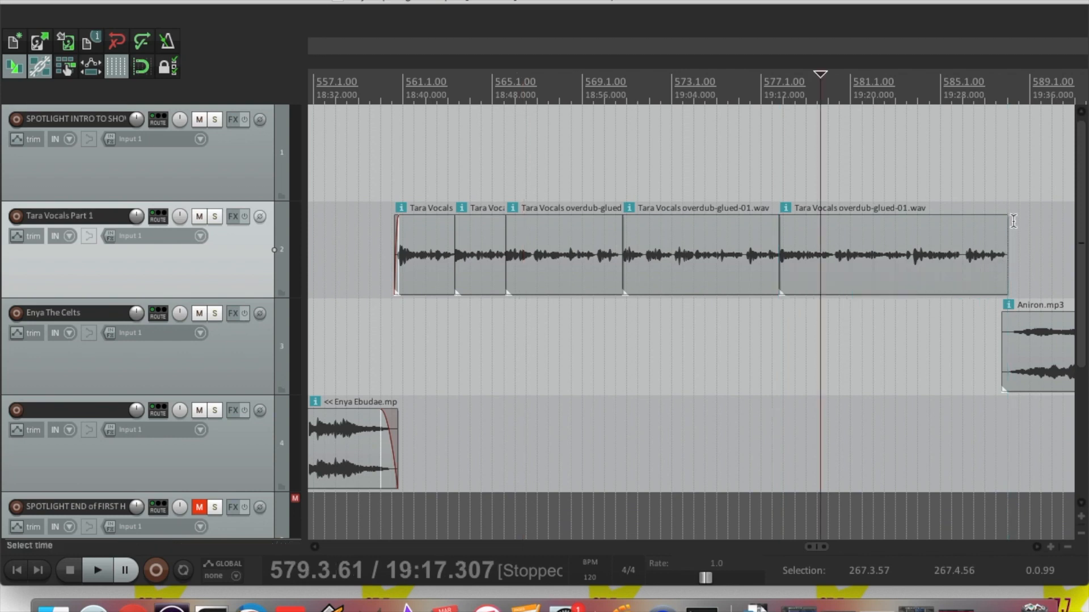
drag(1006, 220, 1007, 223)
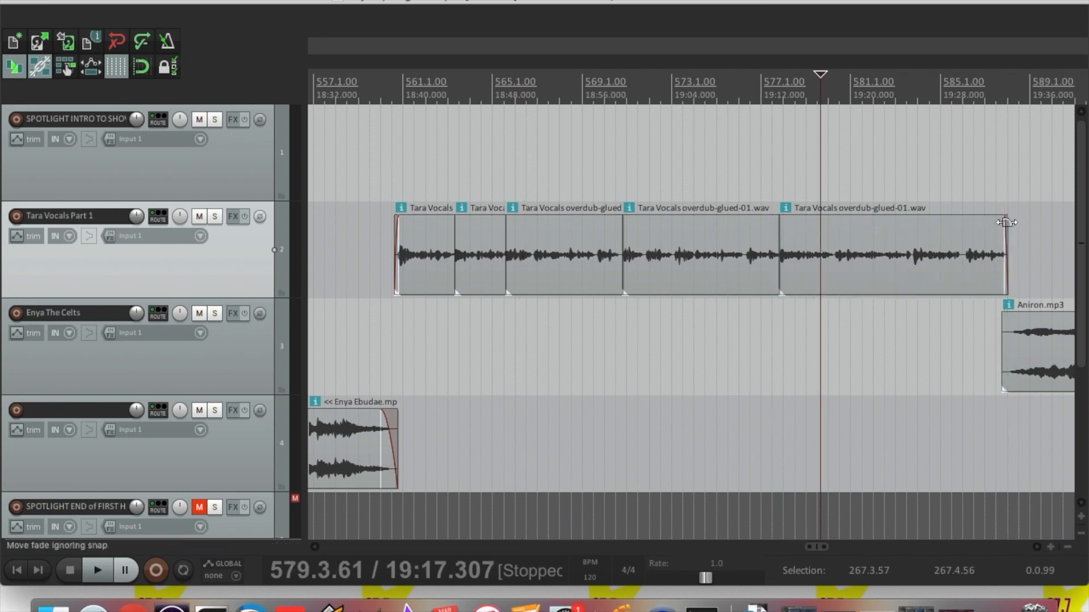
Glue all the Tara Vocals clips into Tara Vocals overdub-glued-03.wav, undoing an accidental move
click(415, 250)
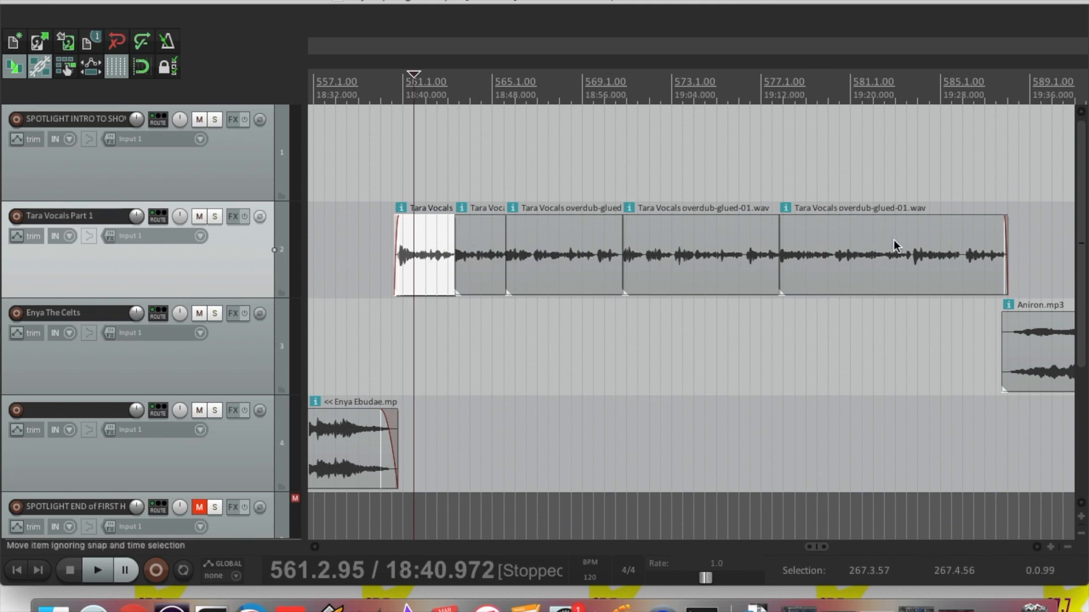
shift+click(928, 243)
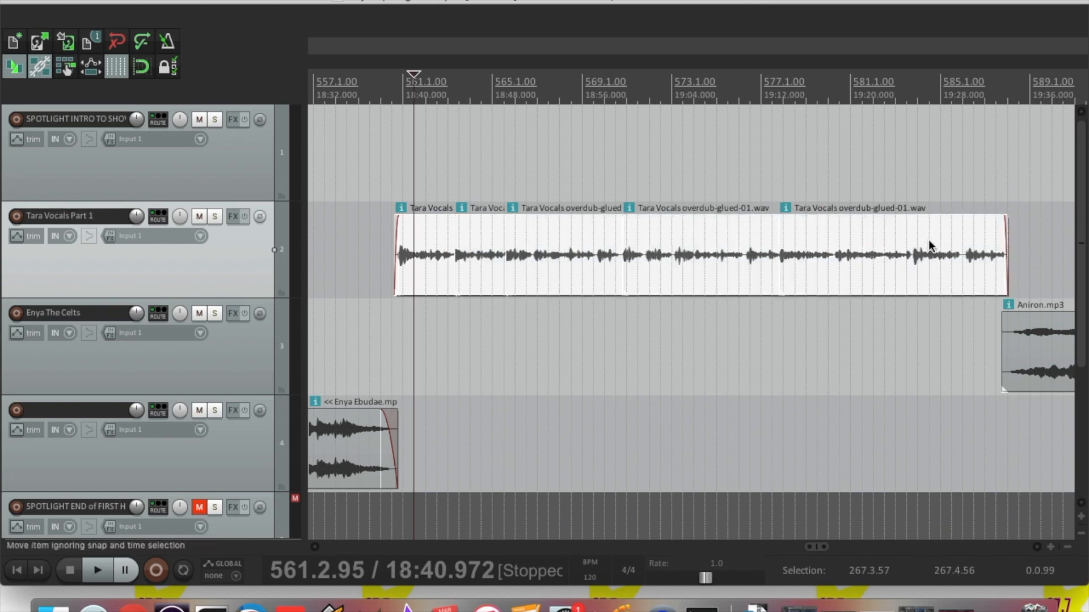
right_click(821, 246)
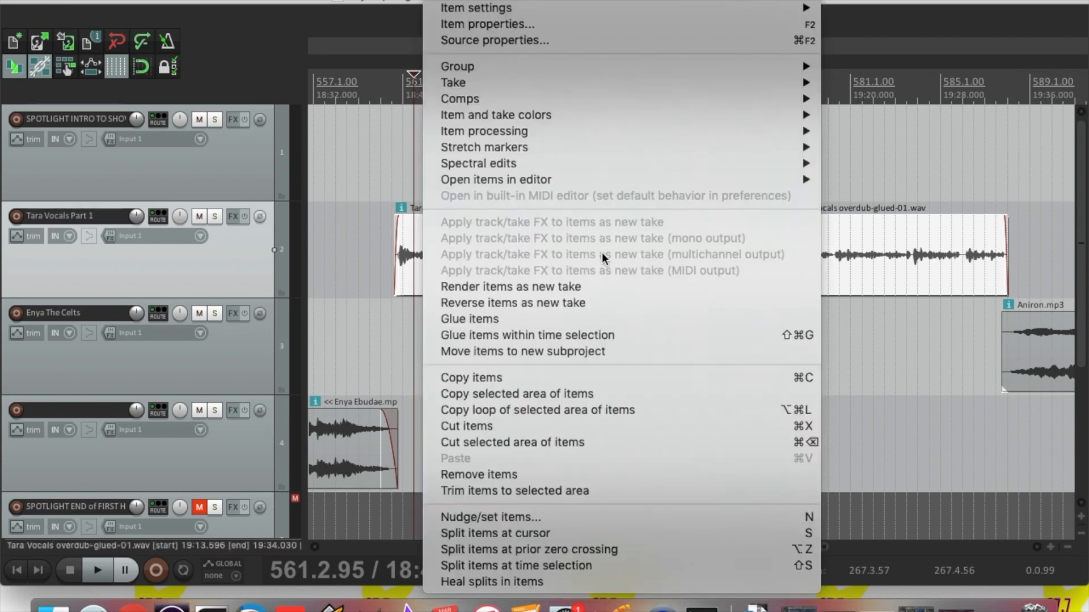
click(482, 319)
mouse_move(488, 277)
mouse_down()
mouse_move(549, 278)
mouse_move(506, 283)
mouse_up()
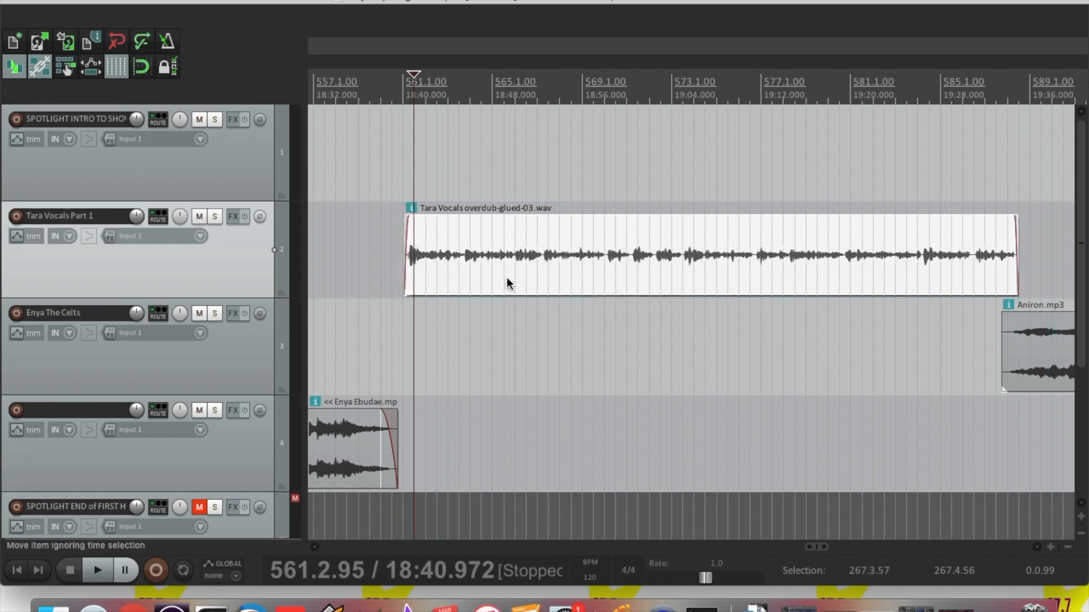
key(super+z)
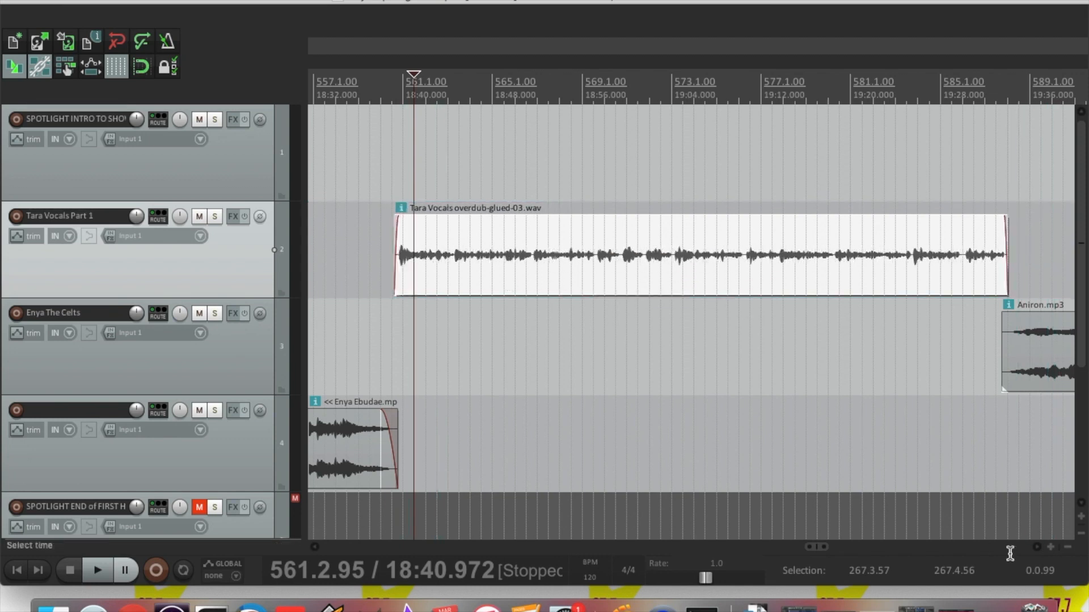
Zoom the timeline out until every track's items, through the glued vocal clip ending at 19:34, are visible
click(1068, 547)
click(1069, 547)
click(1068, 547)
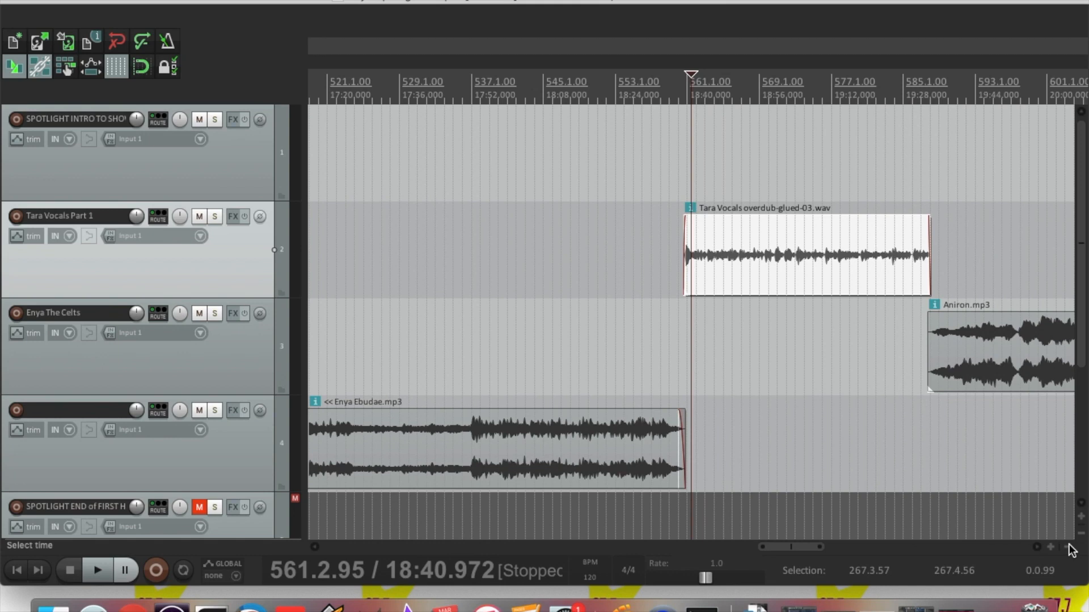
click(1069, 546)
click(1068, 546)
click(1068, 548)
click(1069, 547)
click(1068, 548)
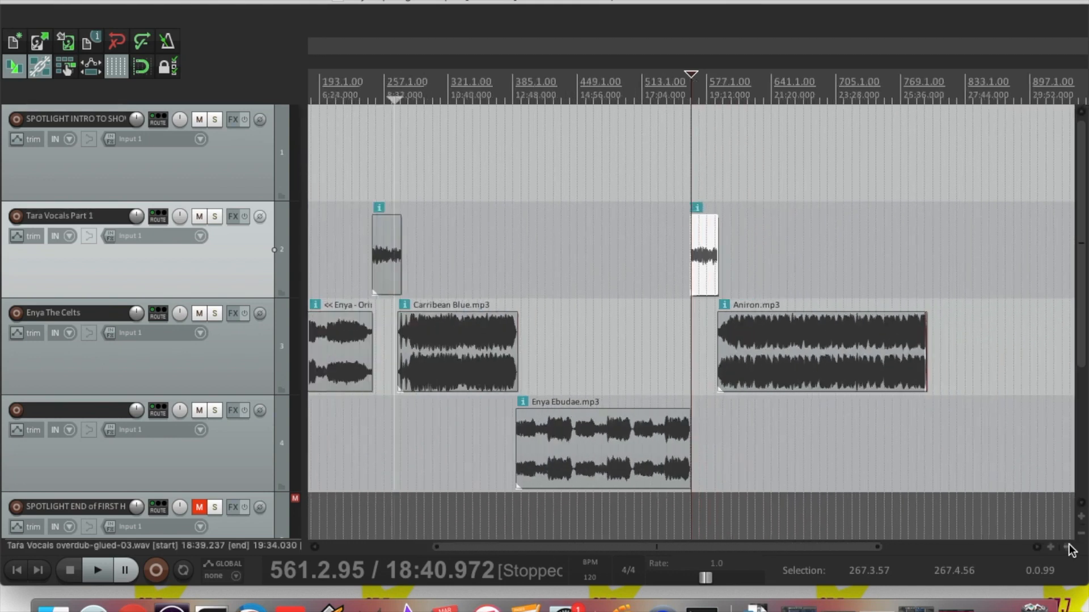
click(1068, 548)
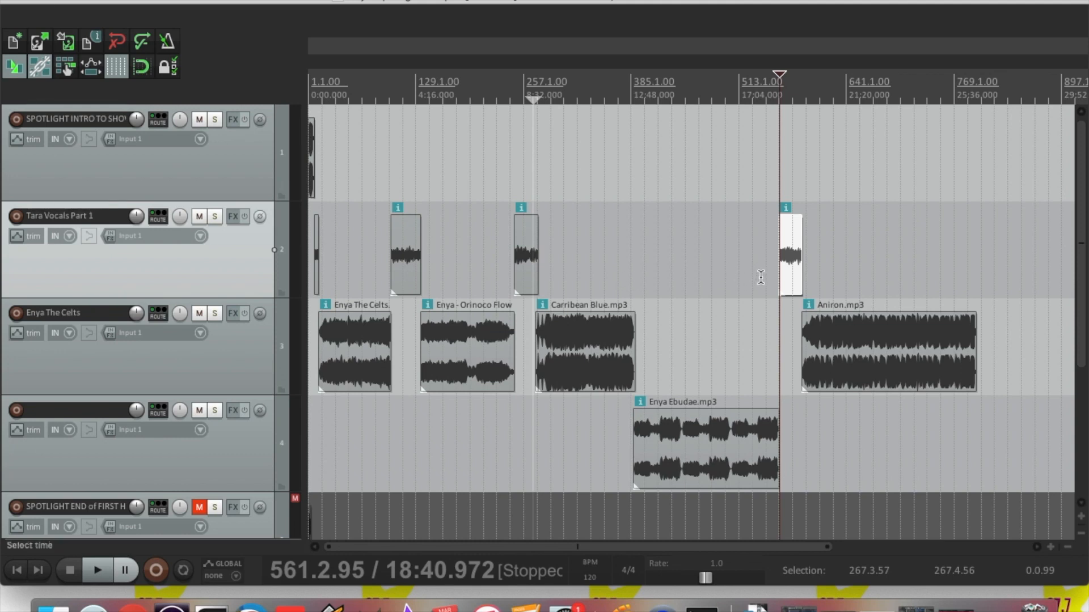
Normalise each of the four Tara Vocals clips with Shift+N, from the last back to the opening one
click(622, 255)
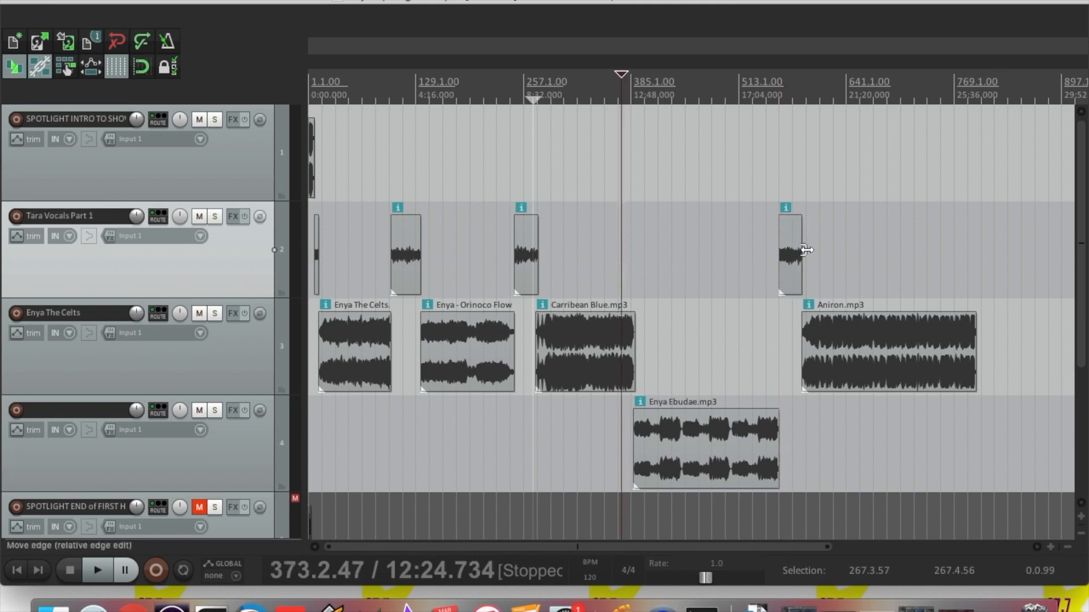
click(784, 261)
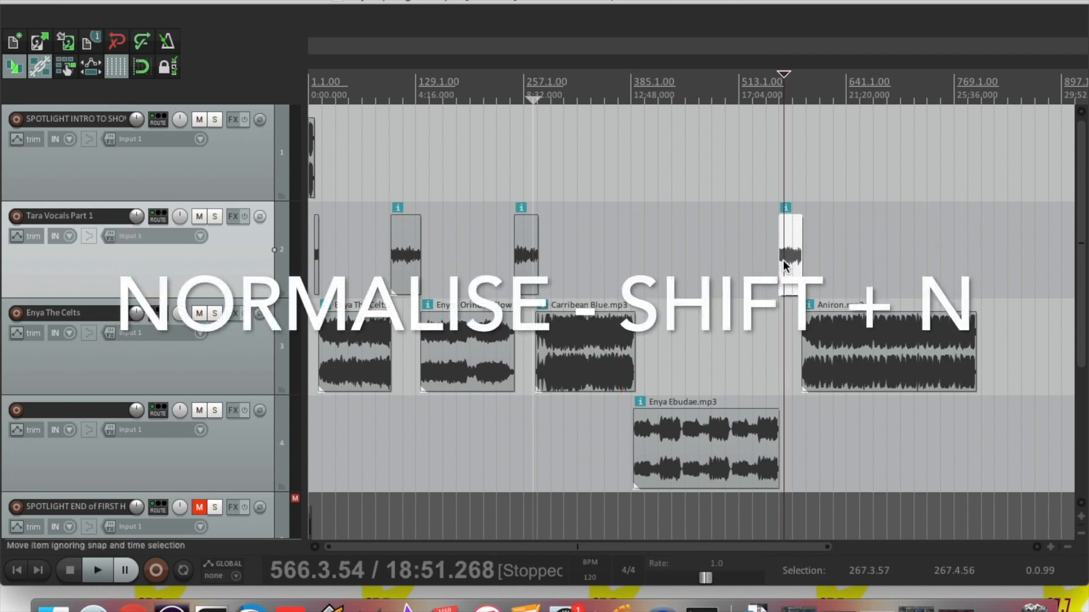
key(shift+n)
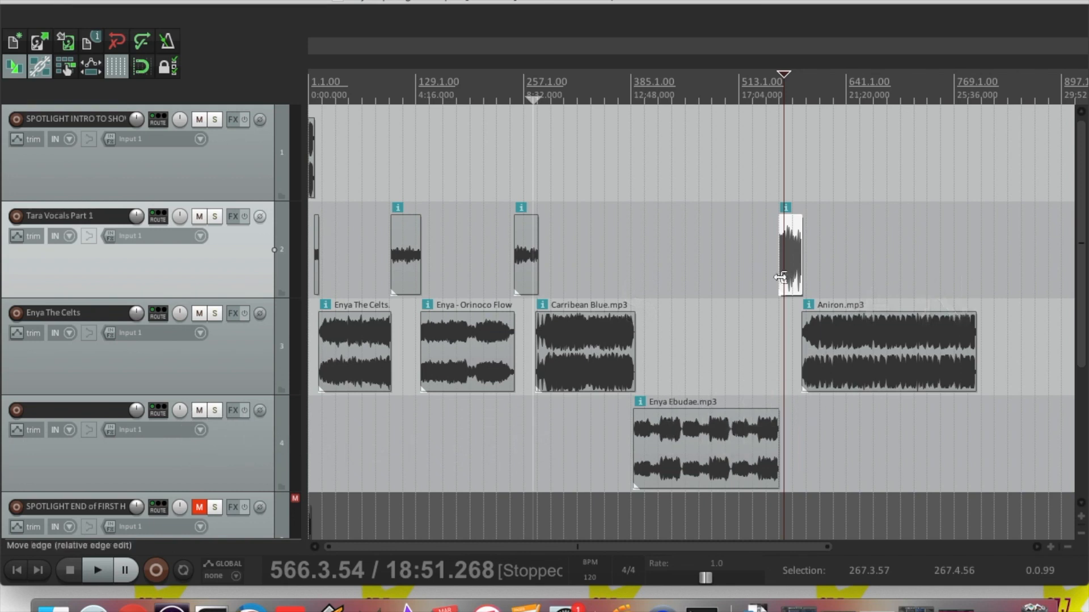
click(527, 270)
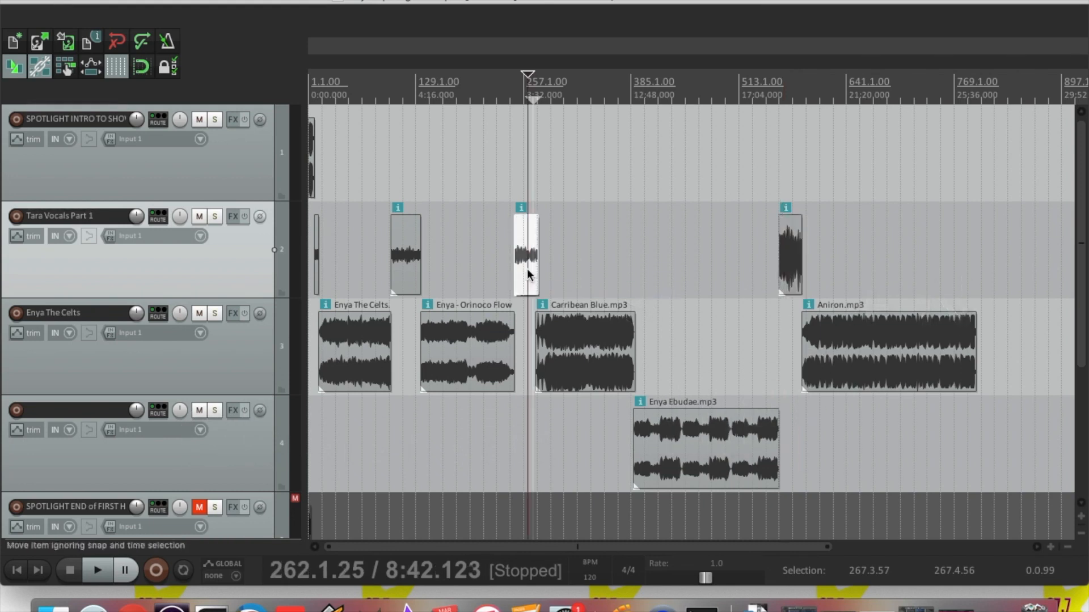
key(shift+n)
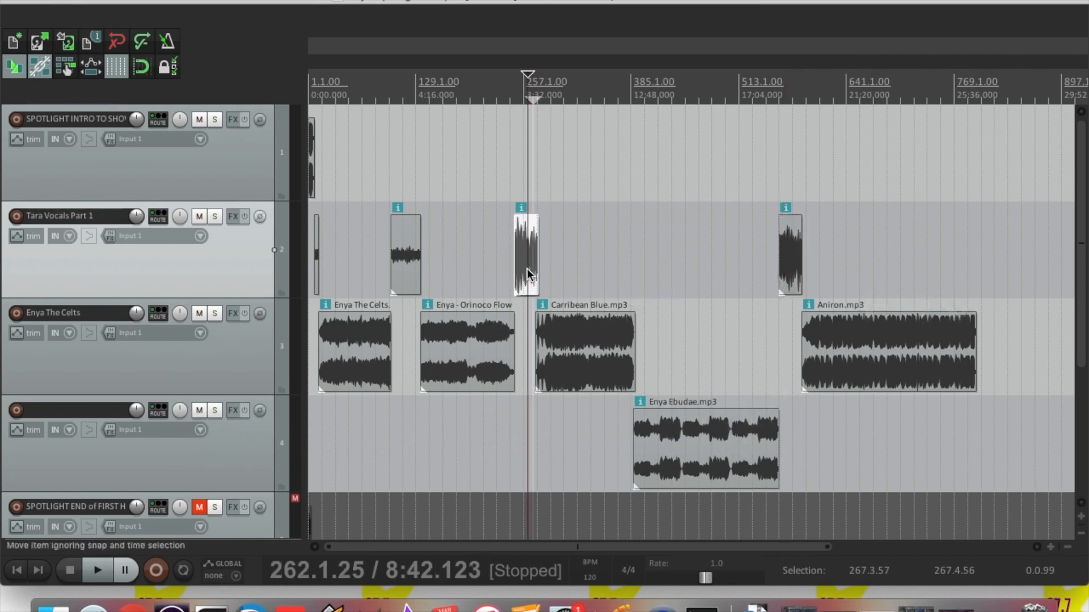
click(403, 270)
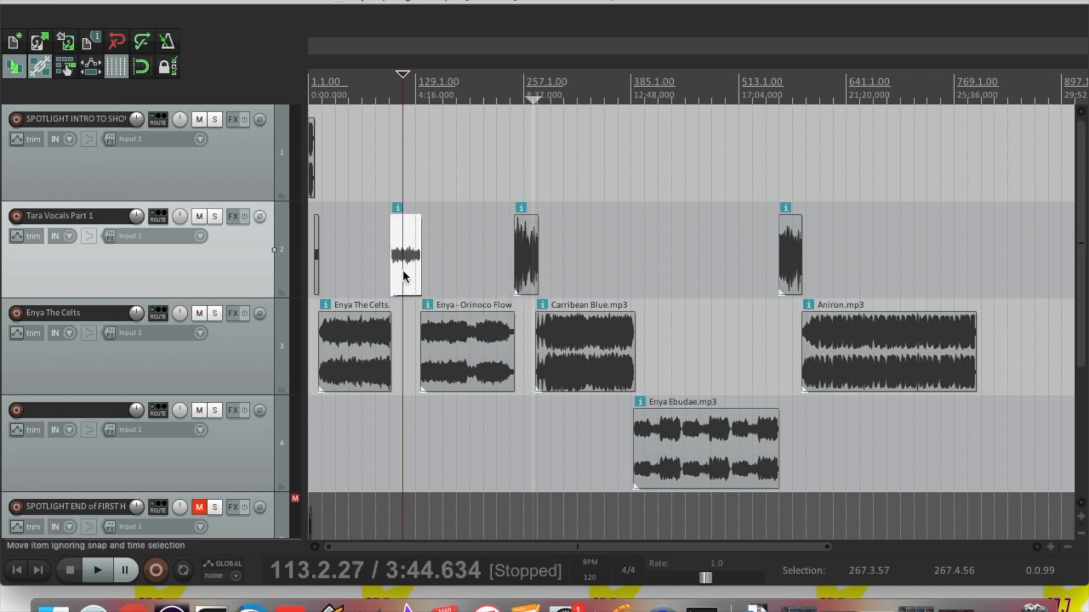
key(shift+n)
click(315, 263)
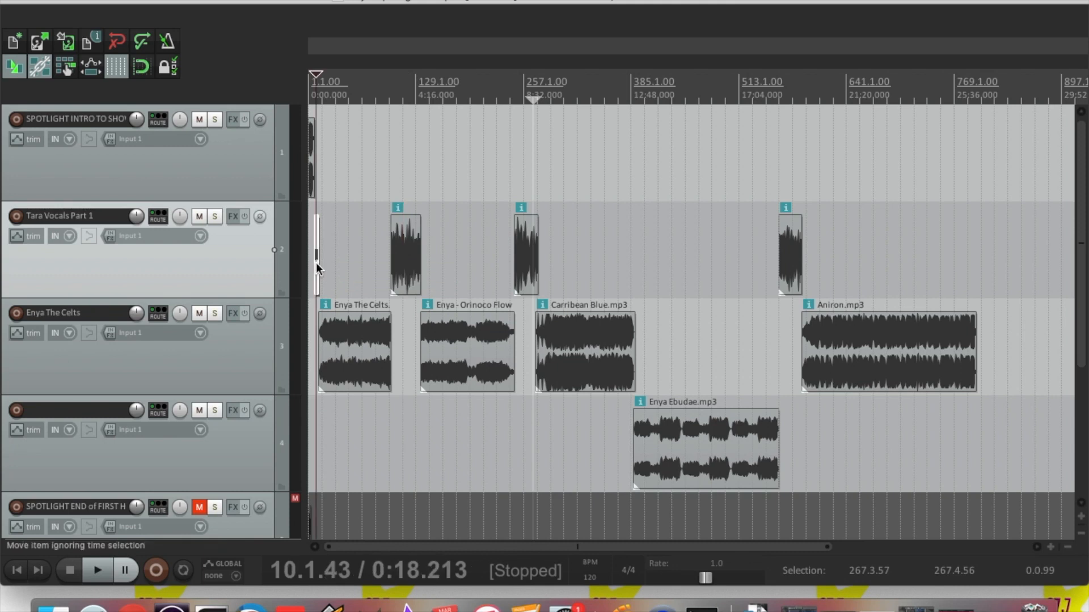
key(shift)
Play back the show's opening from near the project start, zoomed in, then stop
click(311, 210)
key(space)
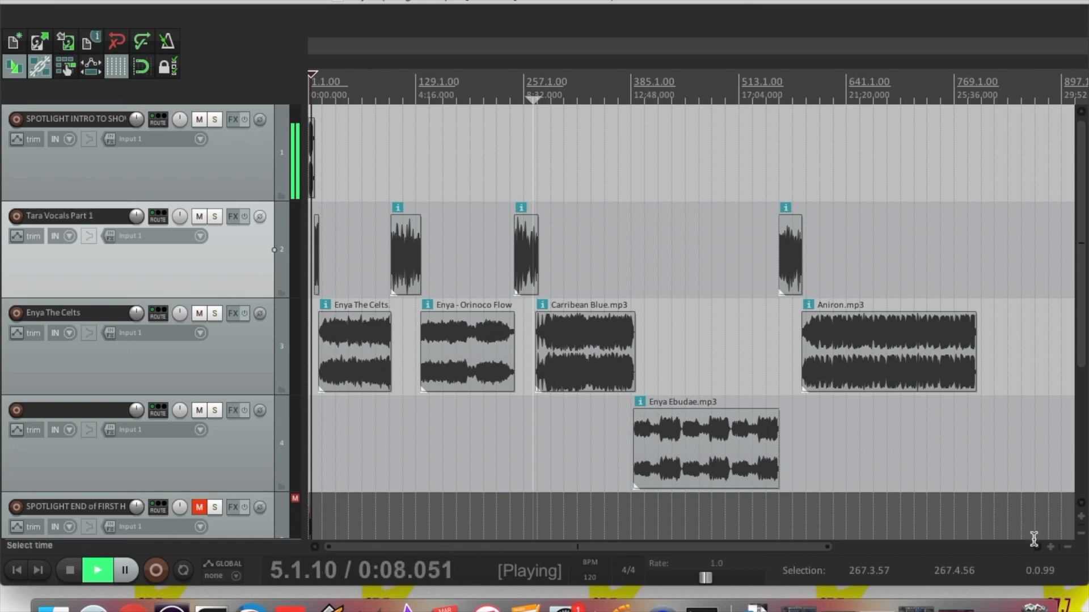
click(1050, 547)
click(1050, 548)
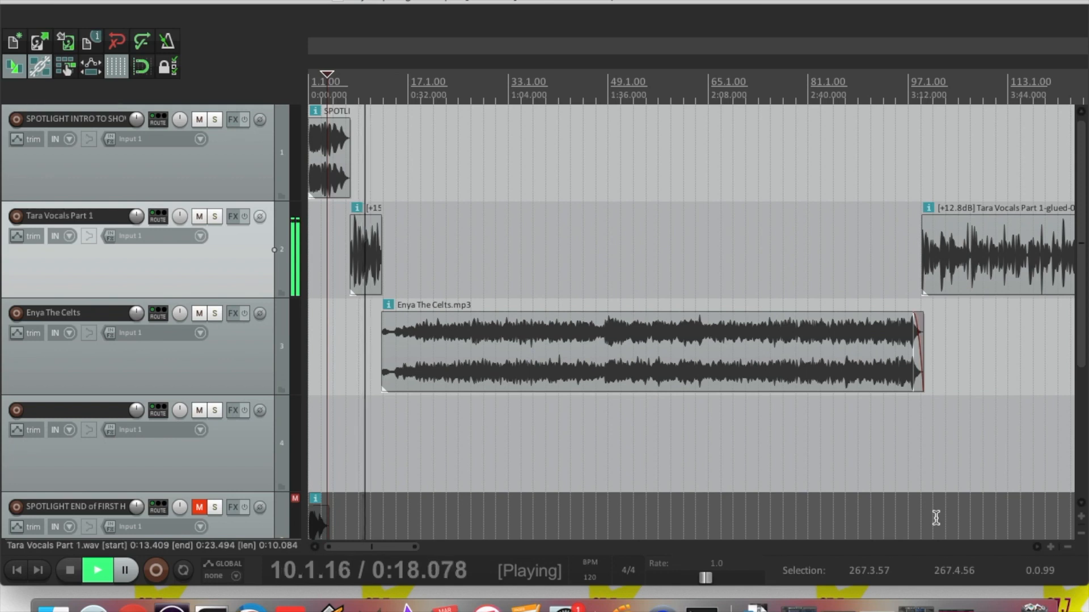
key(space)
click(1065, 547)
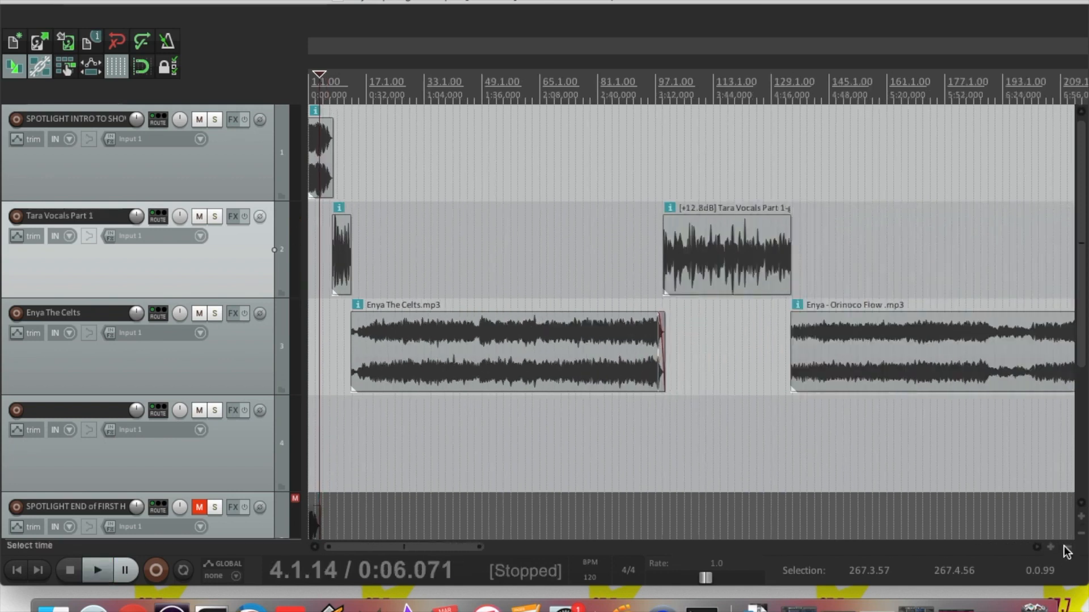
Normalise Enya Ebudae (+3.41 dB), Orinoco Flow (+3.48 dB) and The Celts (+0.79 dB)
click(1065, 548)
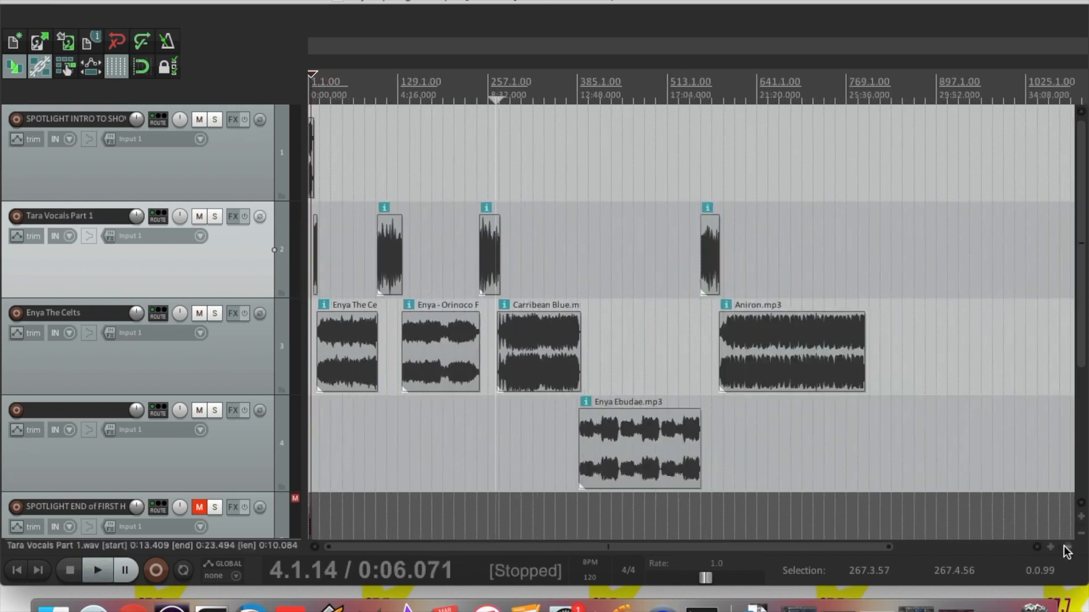
click(631, 471)
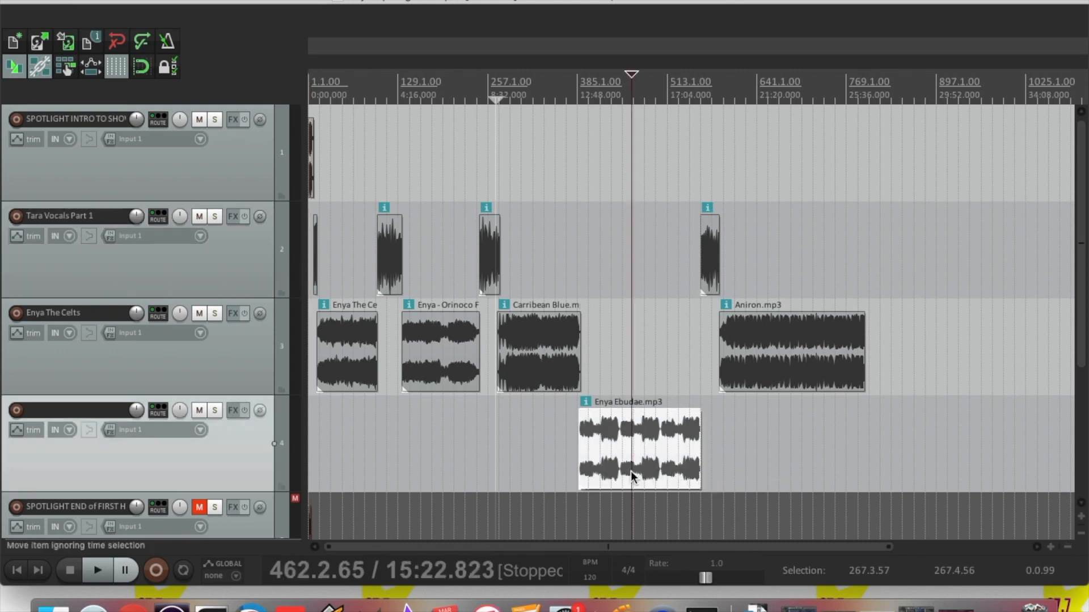
key(super+shift+n)
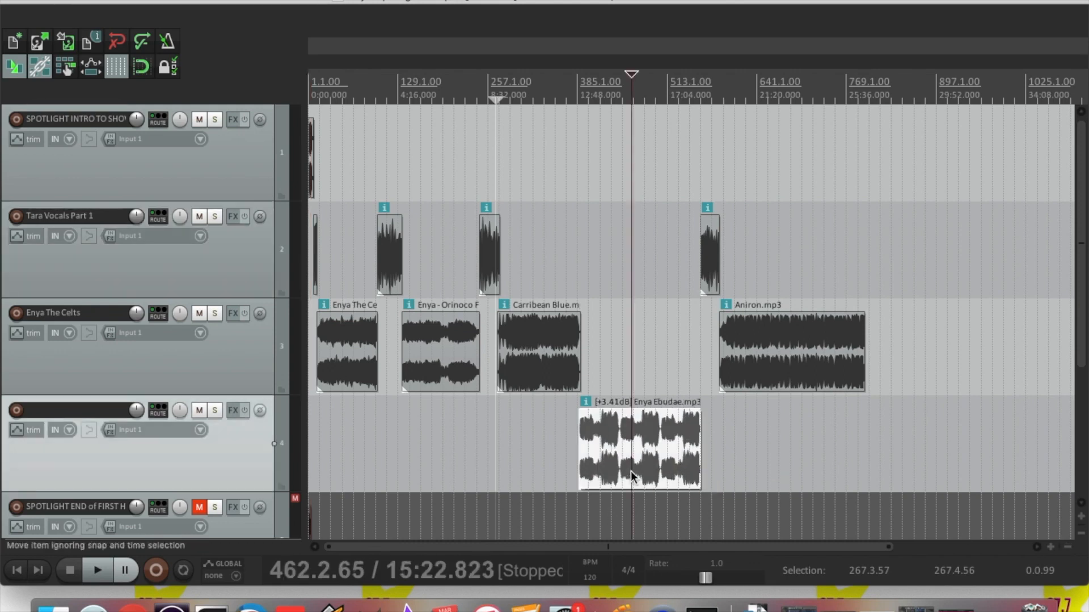
click(421, 358)
key(super+shift+n)
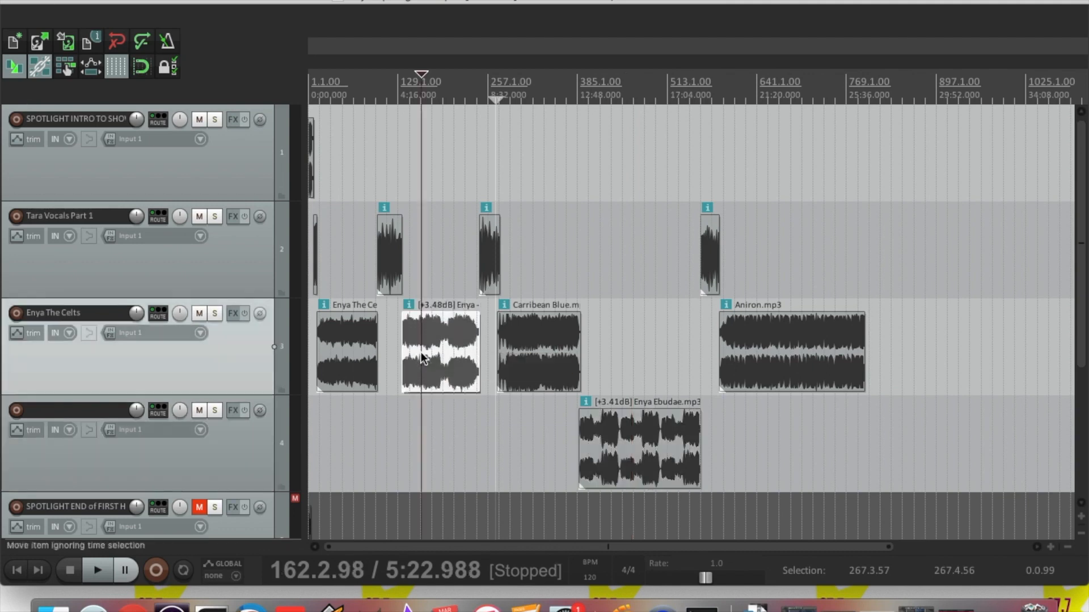
click(336, 347)
key(super+shift+n)
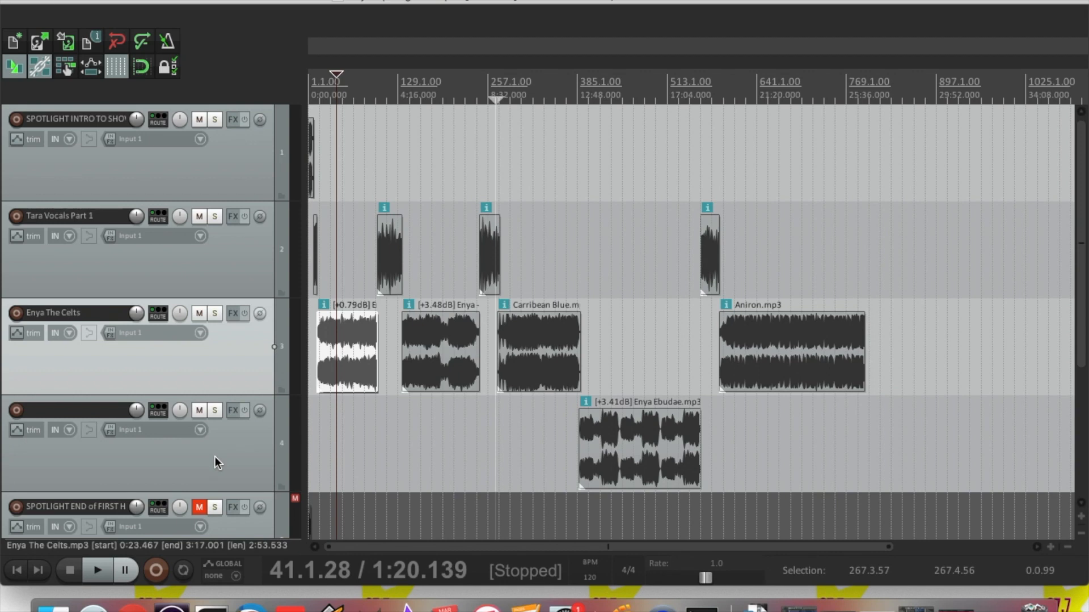
Open SPOTLIGHT STINGS in Finder list view and drop SPOTLIGHT END of FIRST HALF.mp3 onto REAPER's first track
click(56, 605)
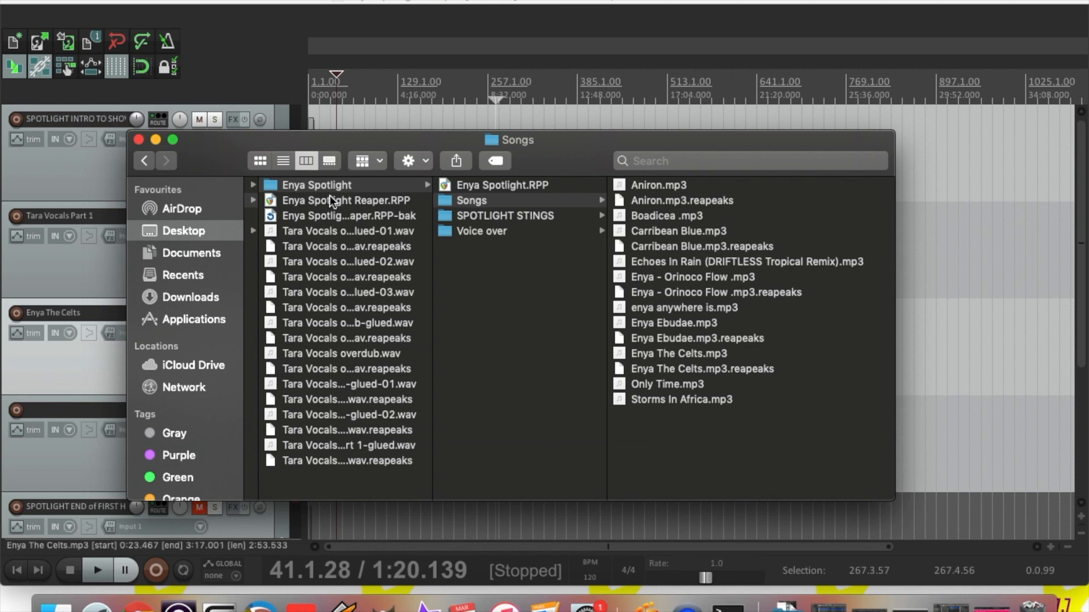
click(489, 218)
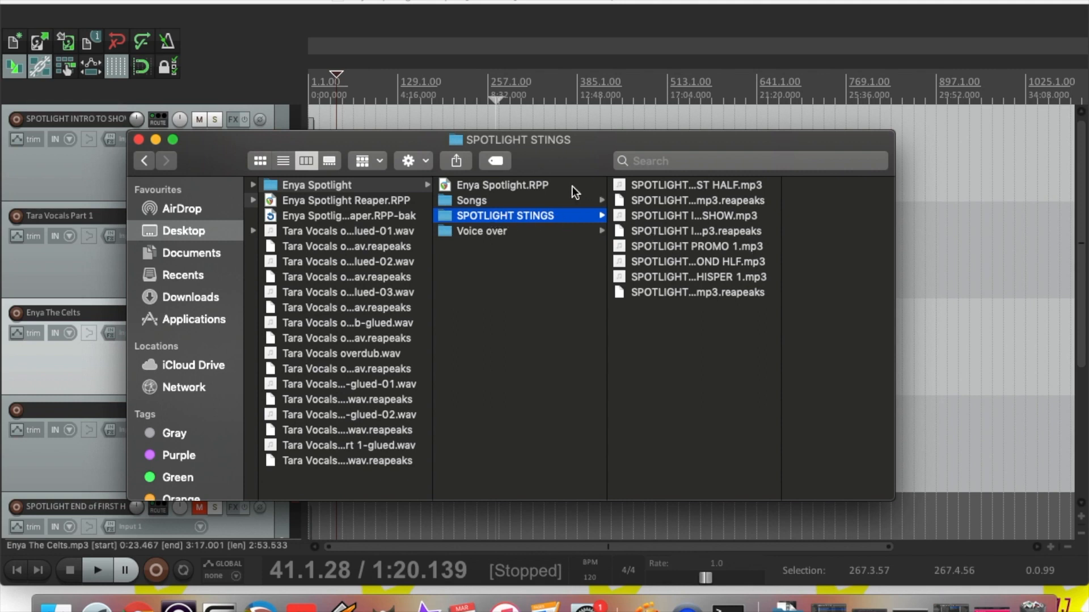
click(285, 158)
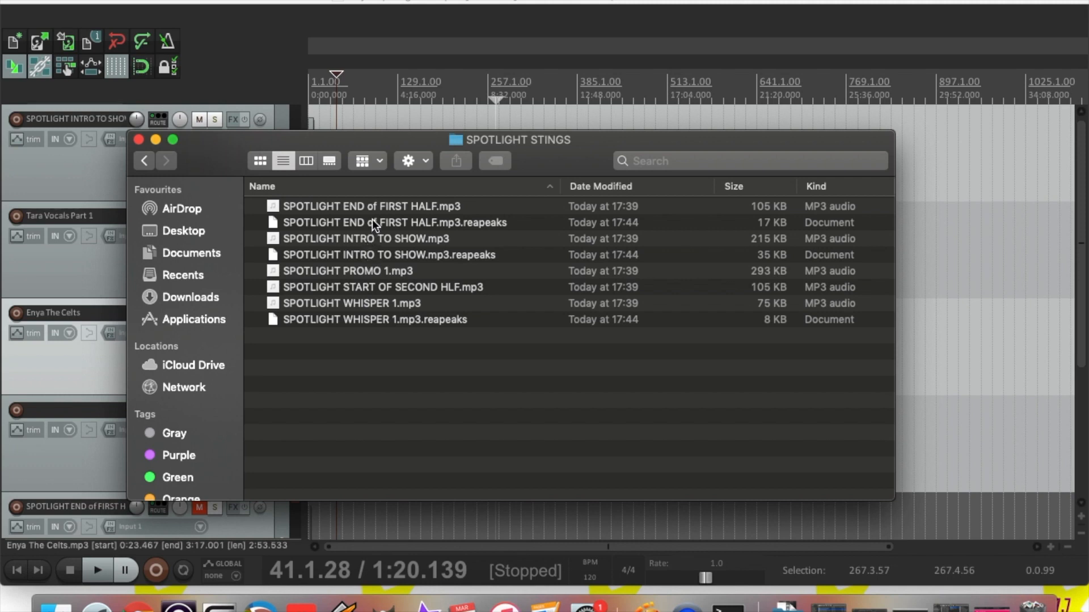
mouse_move(380, 209)
mouse_down()
mouse_move(600, 186)
mouse_move(869, 128)
mouse_move(941, 130)
mouse_move(932, 131)
mouse_up()
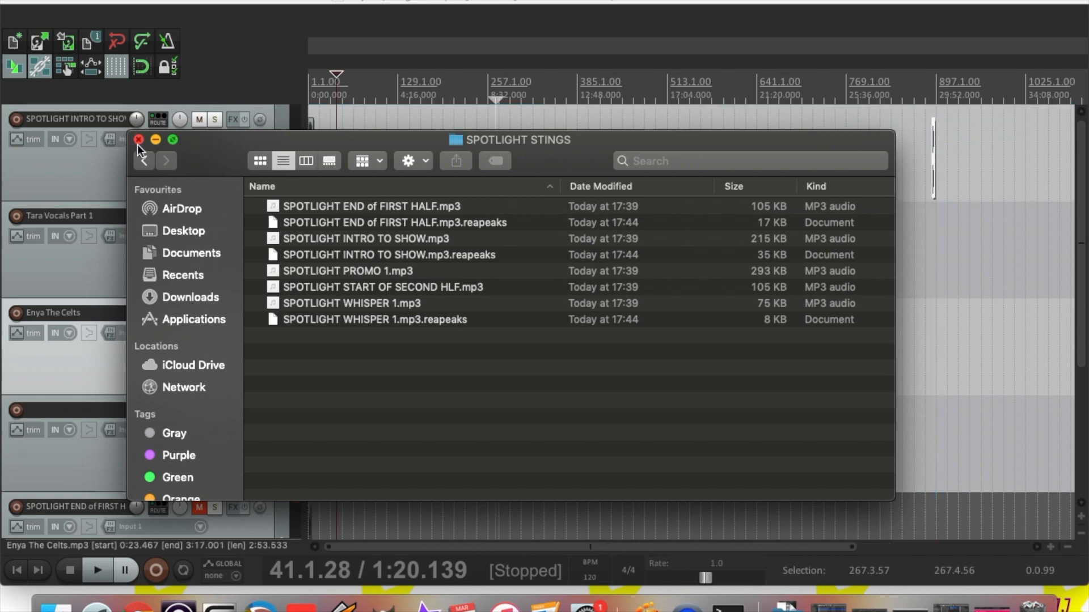
Move the end-of-first-half sting back toward where Aniron.mp3 ends
click(156, 139)
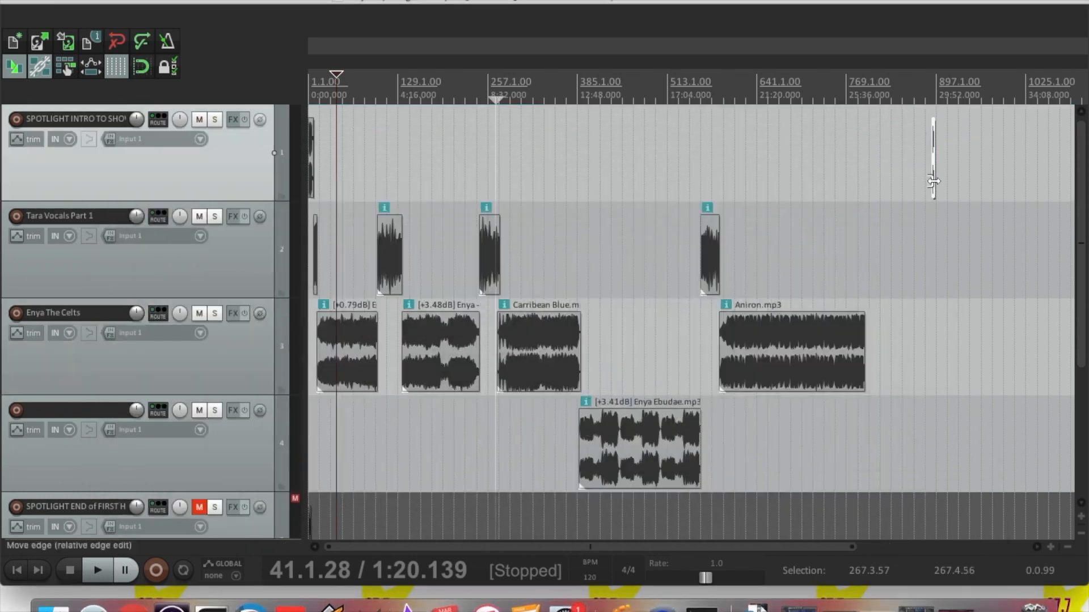
click(1050, 547)
click(1050, 547)
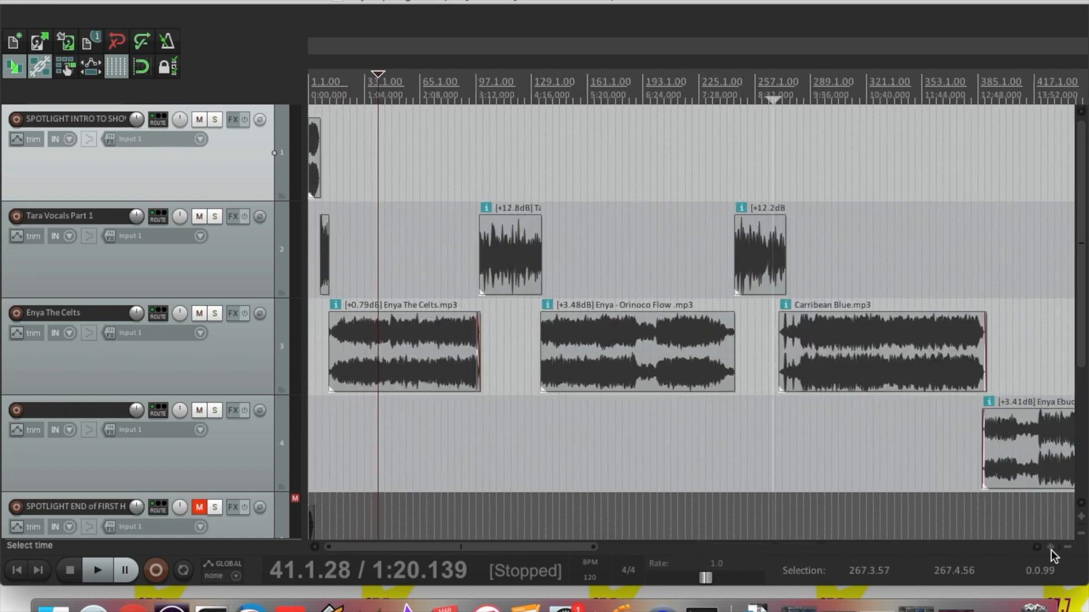
click(1050, 547)
drag(447, 549, 901, 545)
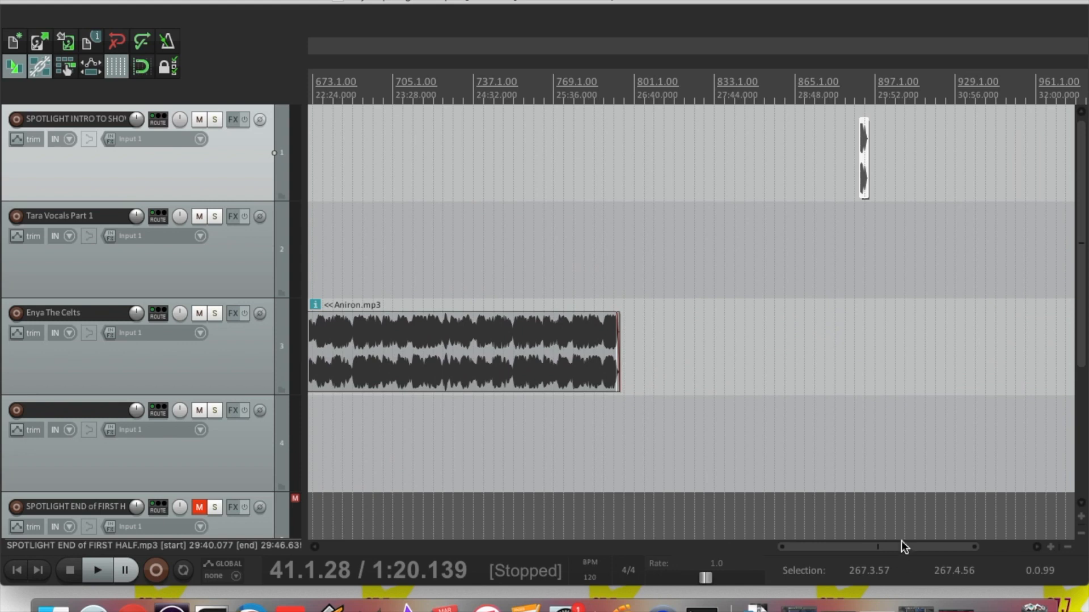
drag(866, 157, 614, 148)
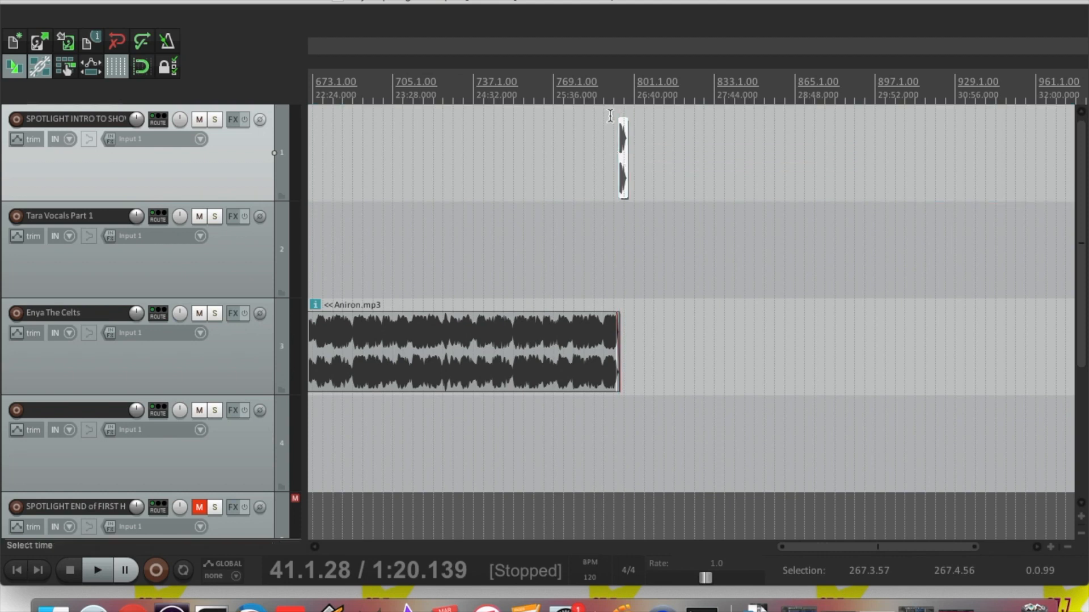
Align the sting exactly at Aniron.mp3's end (26:27.575) and play the transition to check it
click(609, 116)
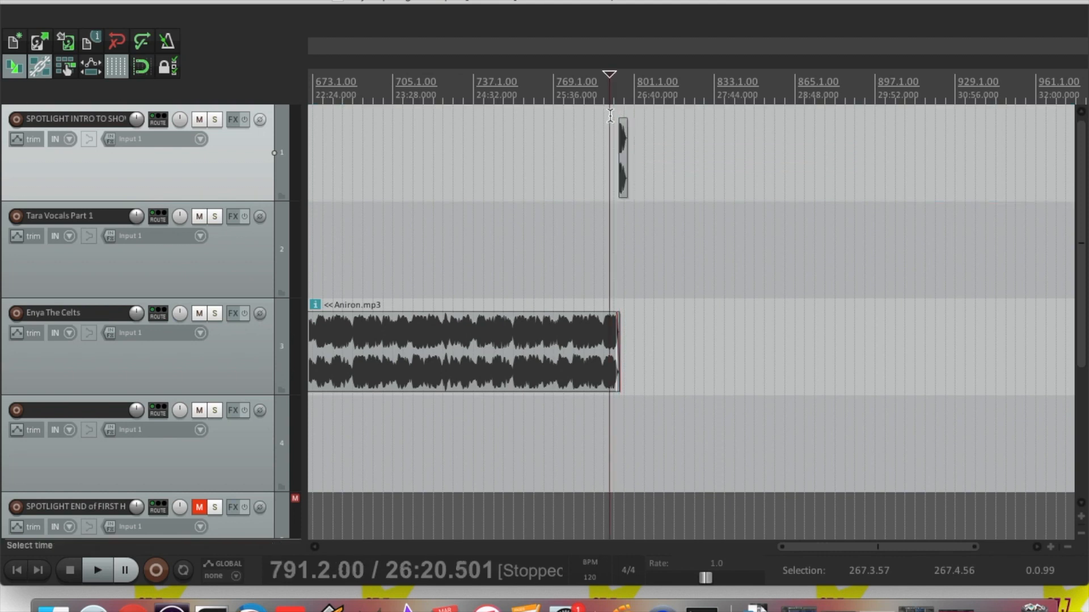
click(1048, 547)
click(1048, 548)
click(1048, 547)
click(1048, 548)
click(1048, 547)
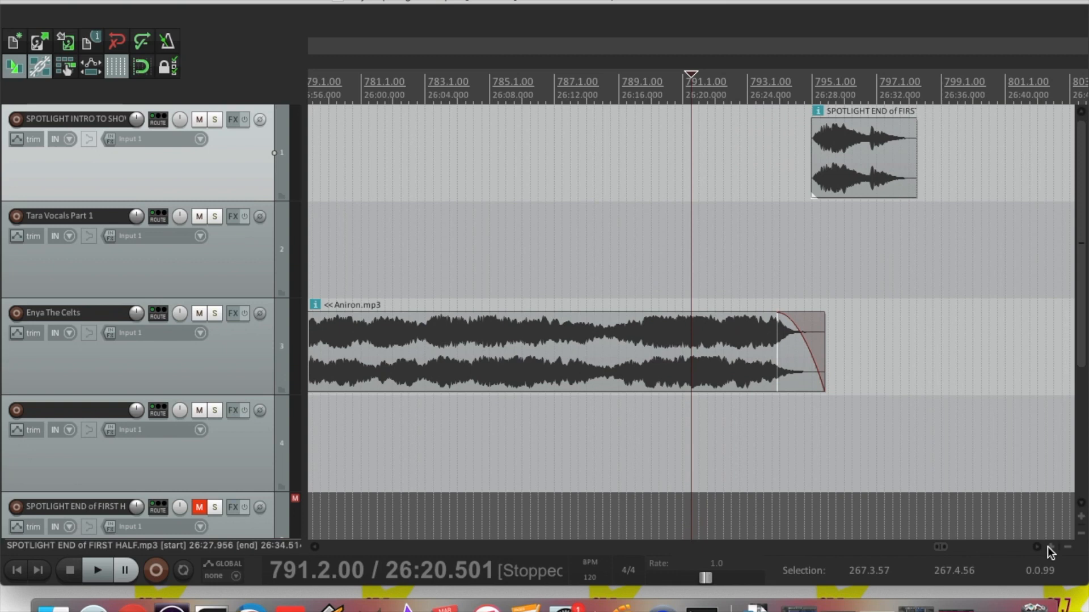
click(1048, 547)
drag(879, 179, 869, 181)
click(773, 137)
key(space)
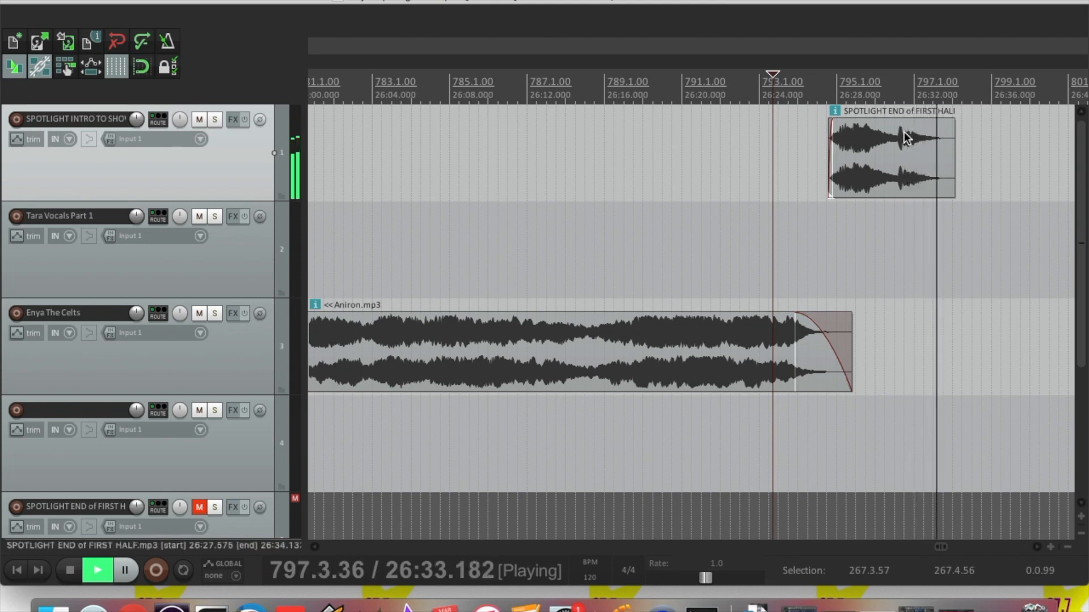
key(space)
Trim the sting's end slightly and give it a short fade-out
drag(955, 169, 946, 169)
drag(946, 126, 938, 126)
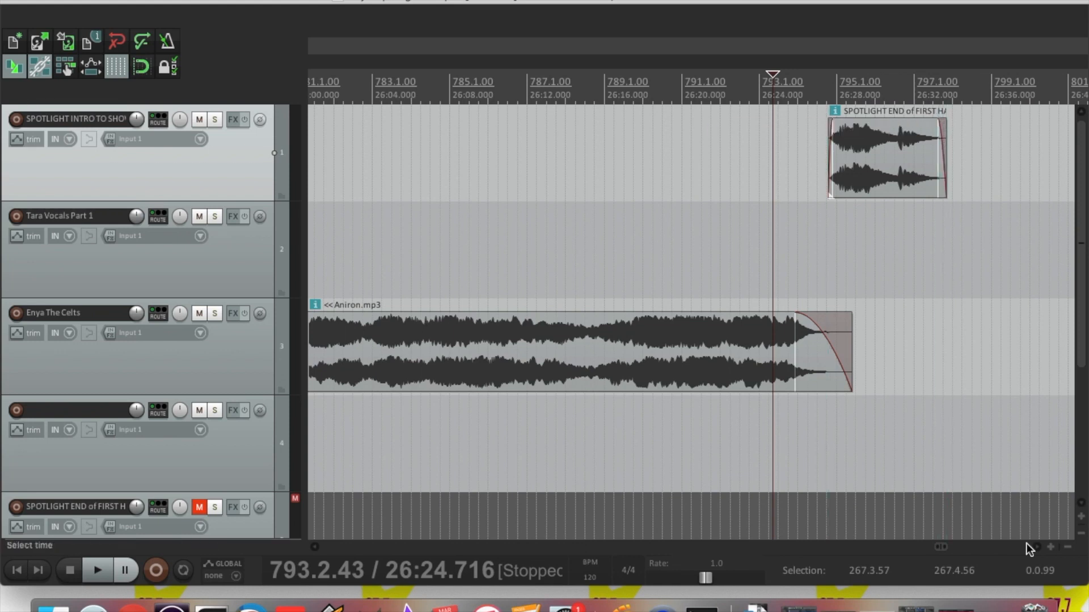
click(1068, 547)
click(1067, 547)
click(1067, 547)
click(1067, 548)
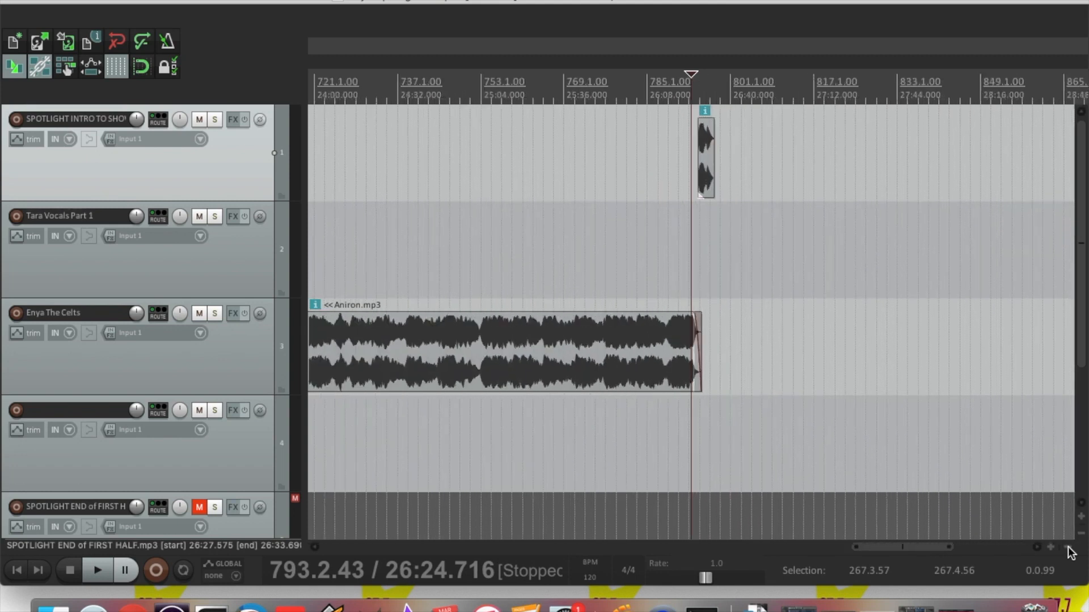
click(1068, 548)
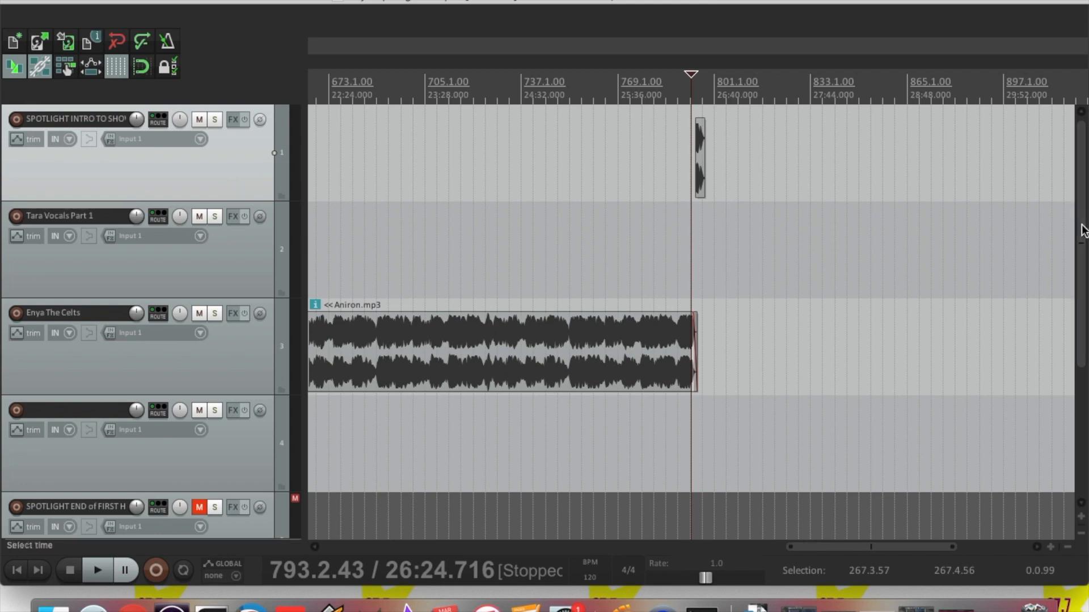
scroll(1081, 238, down, 2)
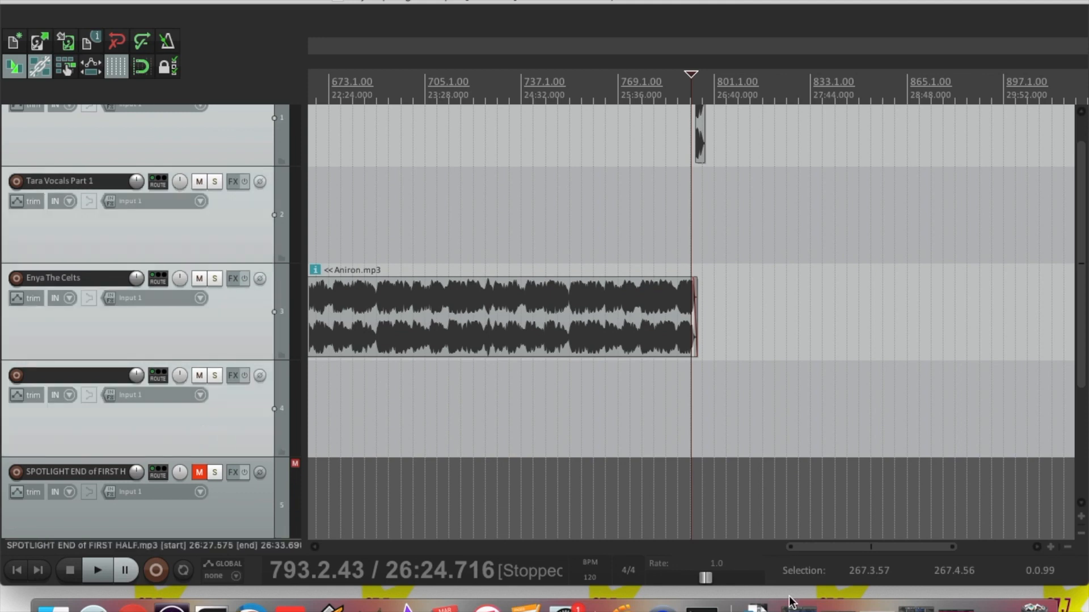
drag(853, 553, 698, 540)
Set the four selected first-half tracks and their clips to a custom Green colour
right_click(213, 426)
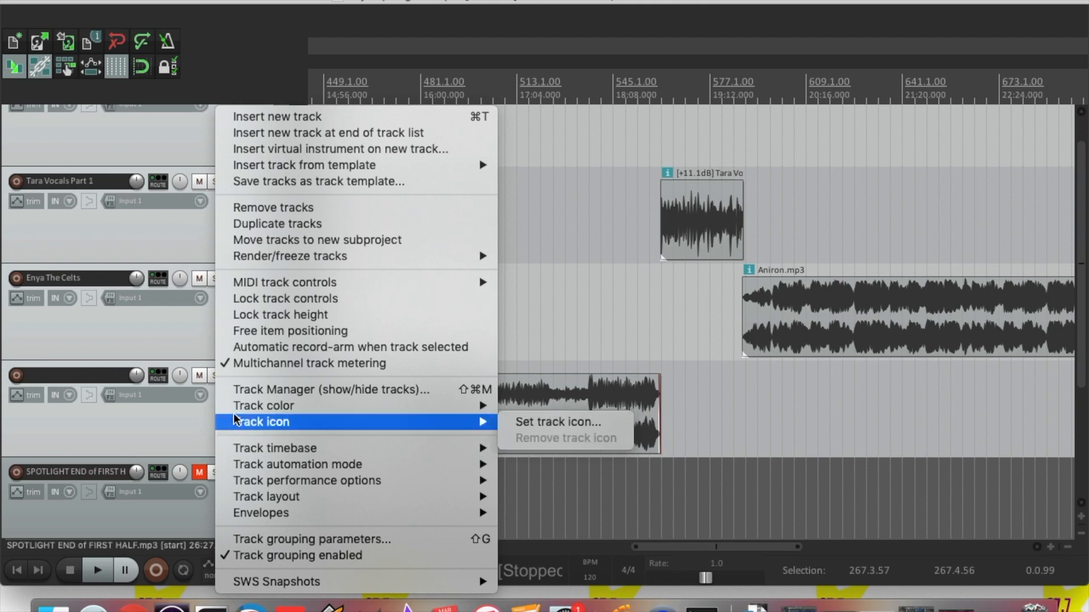
mouse_move(255, 409)
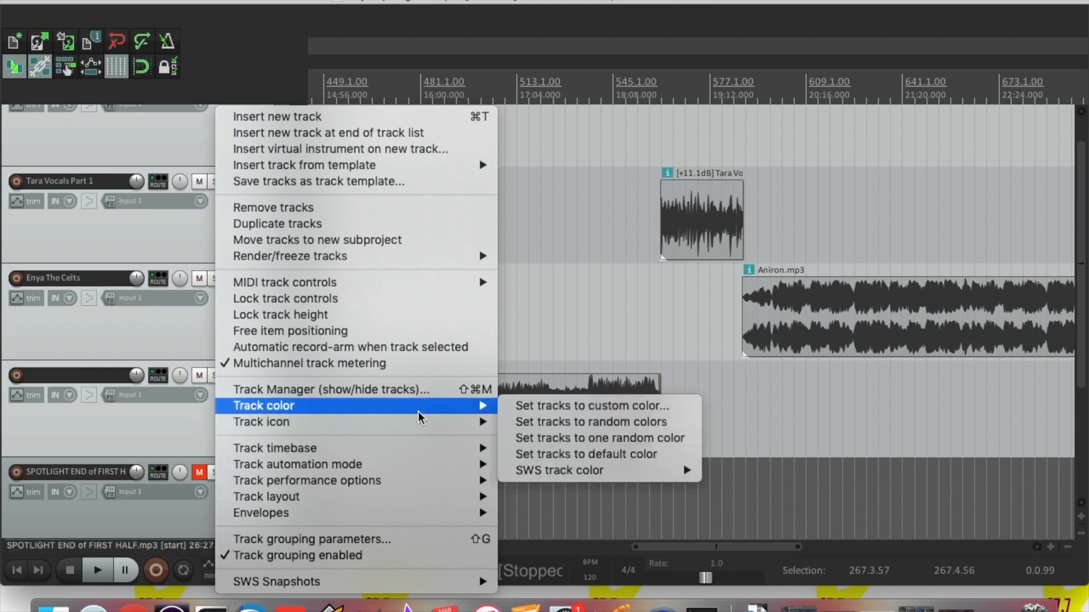
click(533, 407)
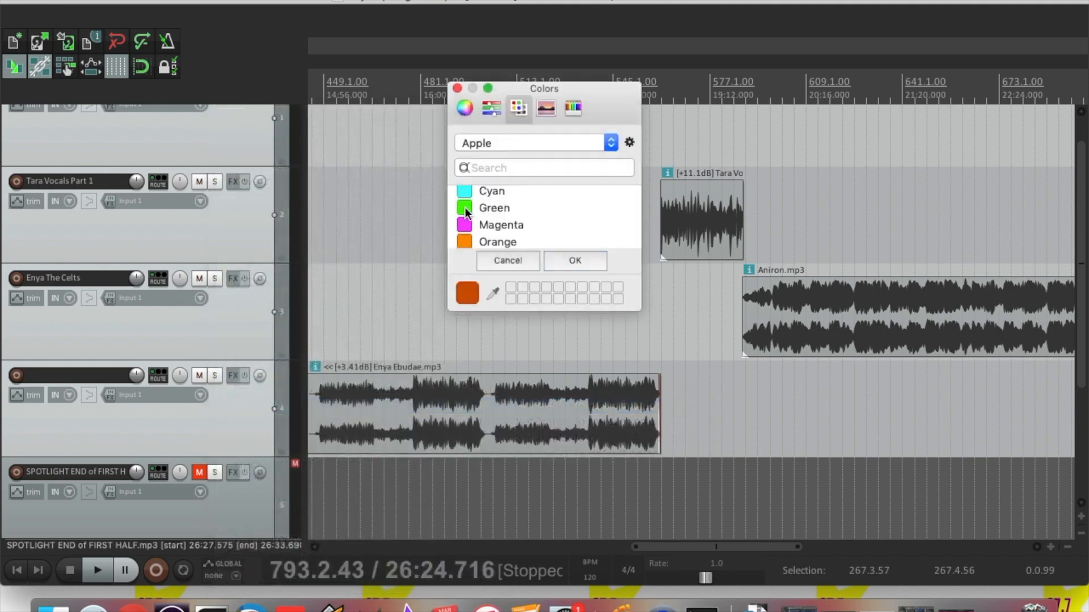
click(466, 209)
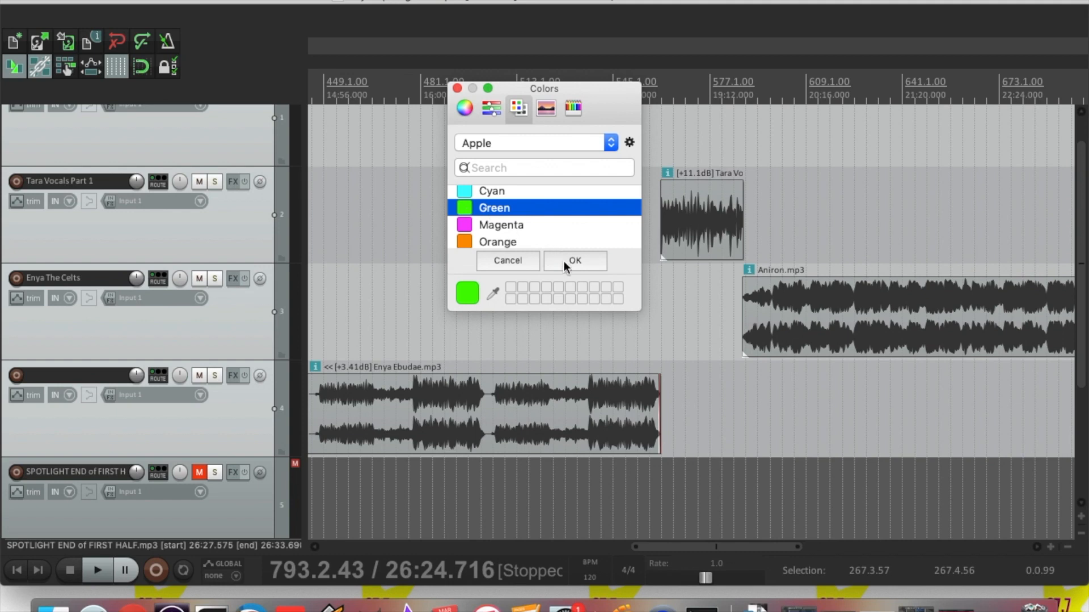
click(563, 261)
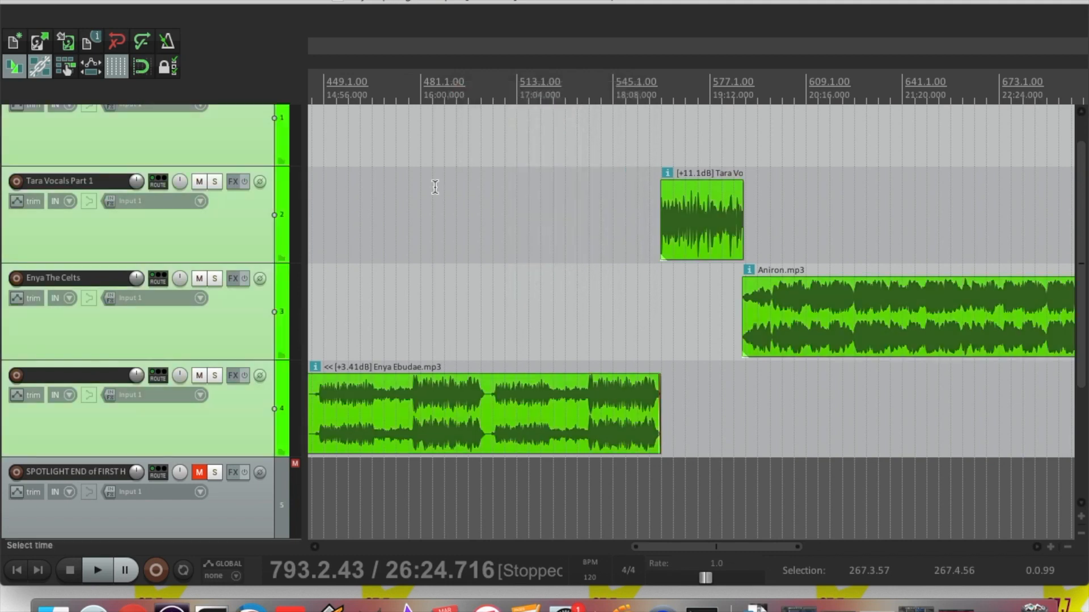
click(1068, 547)
Delete the muted SPOTLIGHT END of FIRST HALF and SPOTLIGHT WHISPER 1 tracks, confirming the removal
click(1068, 547)
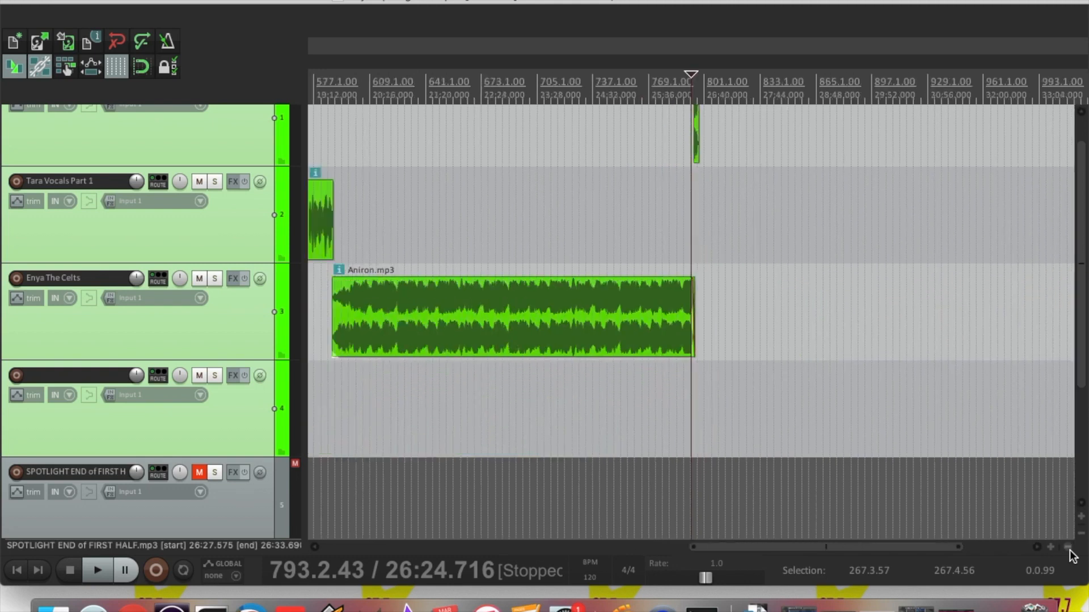
click(1079, 533)
click(1079, 533)
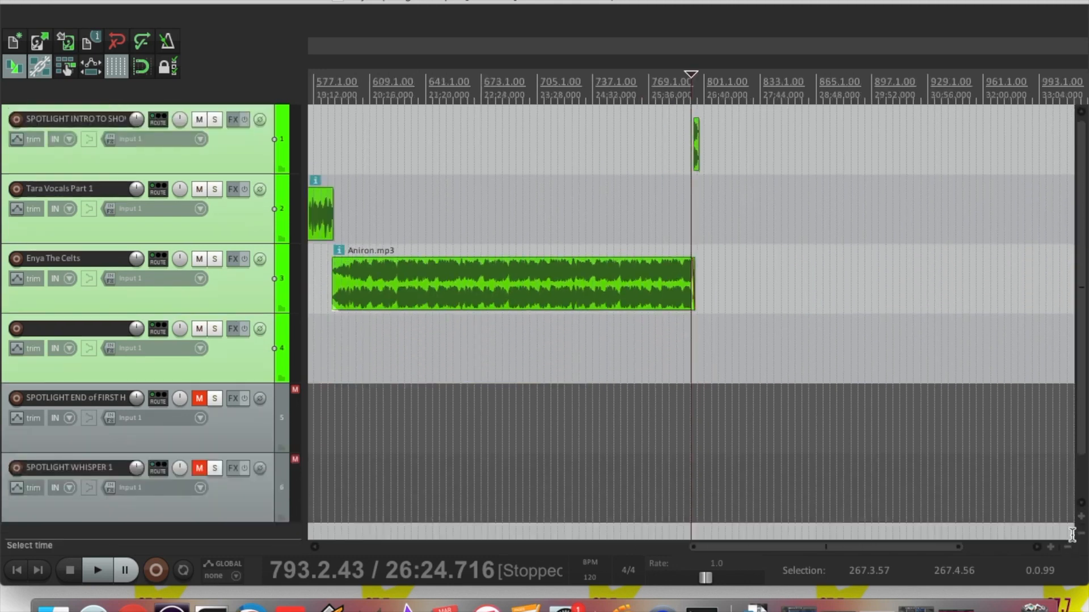
click(1064, 546)
click(1064, 546)
click(1064, 546)
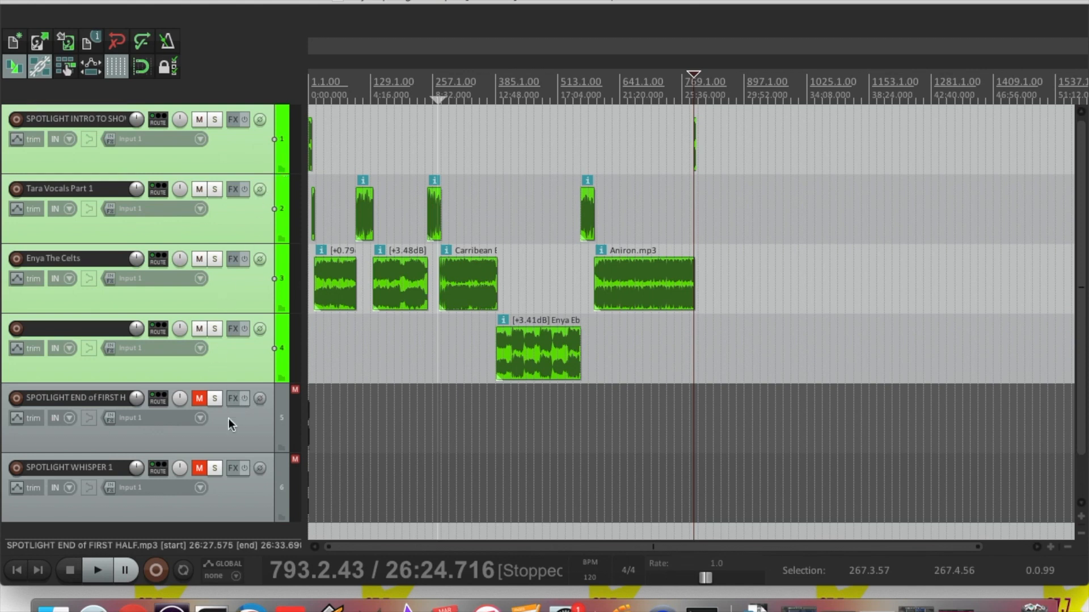
scroll(1084, 306, down, 2)
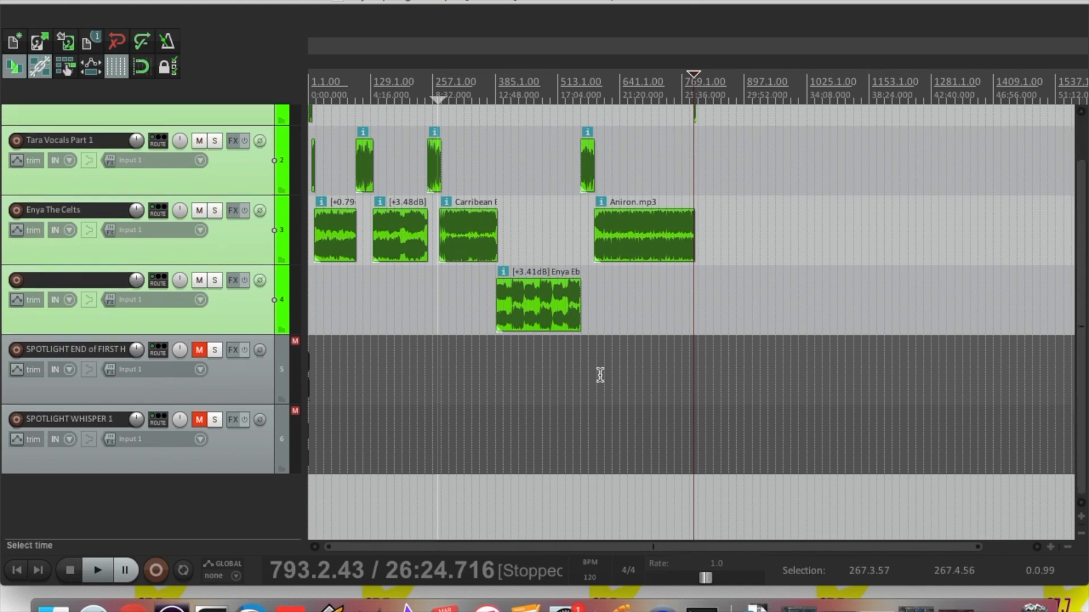
click(257, 389)
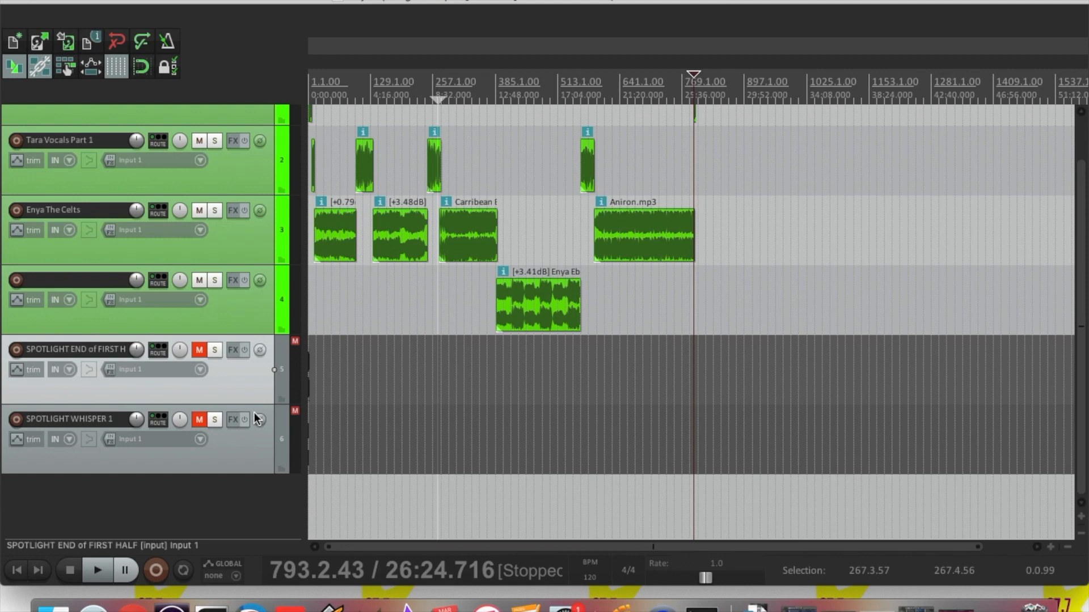
shift+click(246, 452)
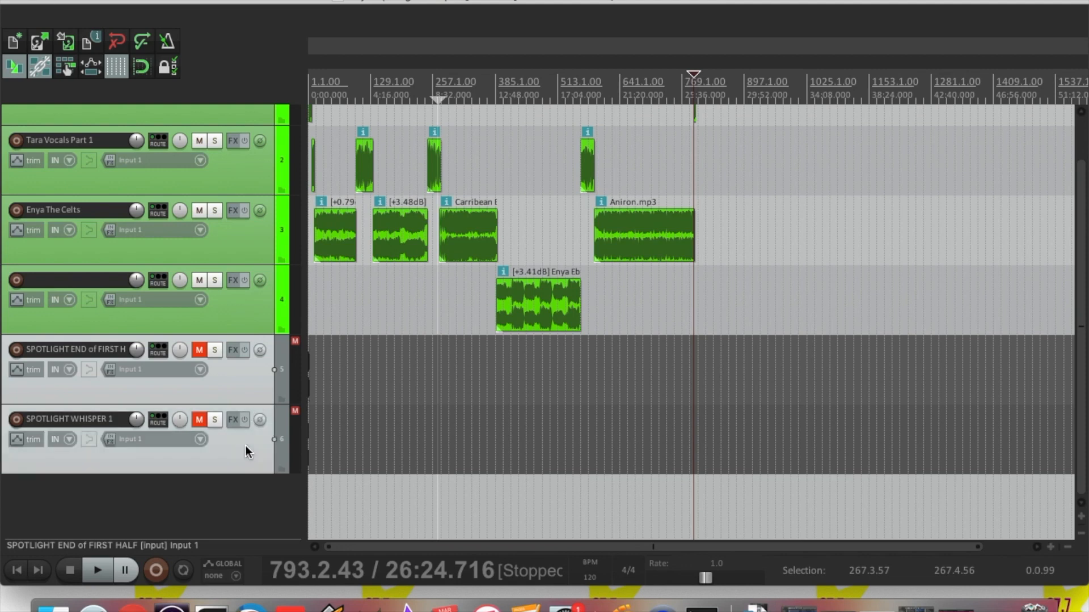
key(Delete)
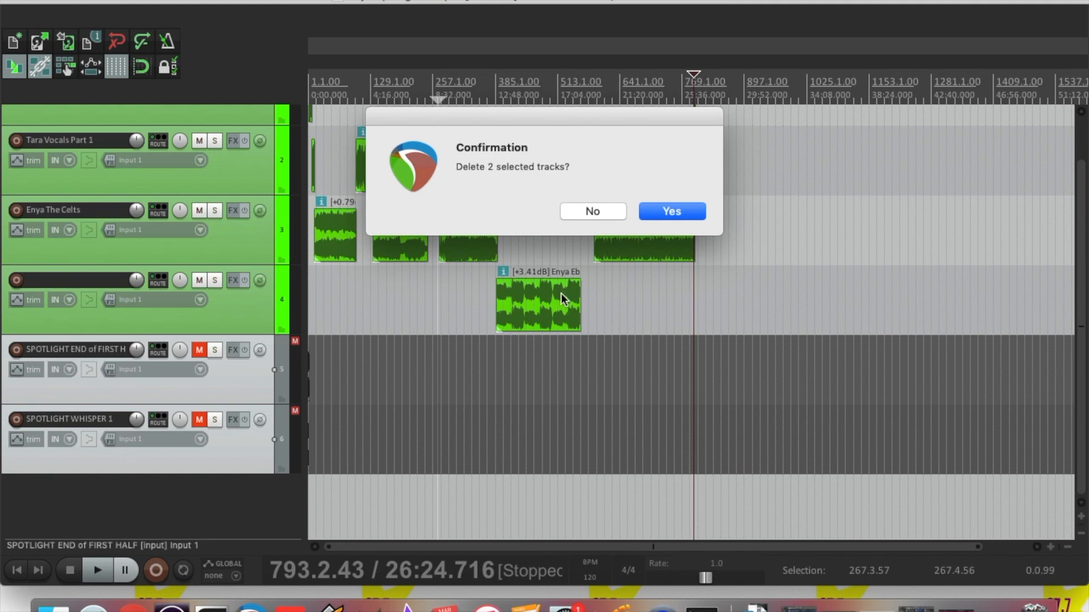
click(663, 212)
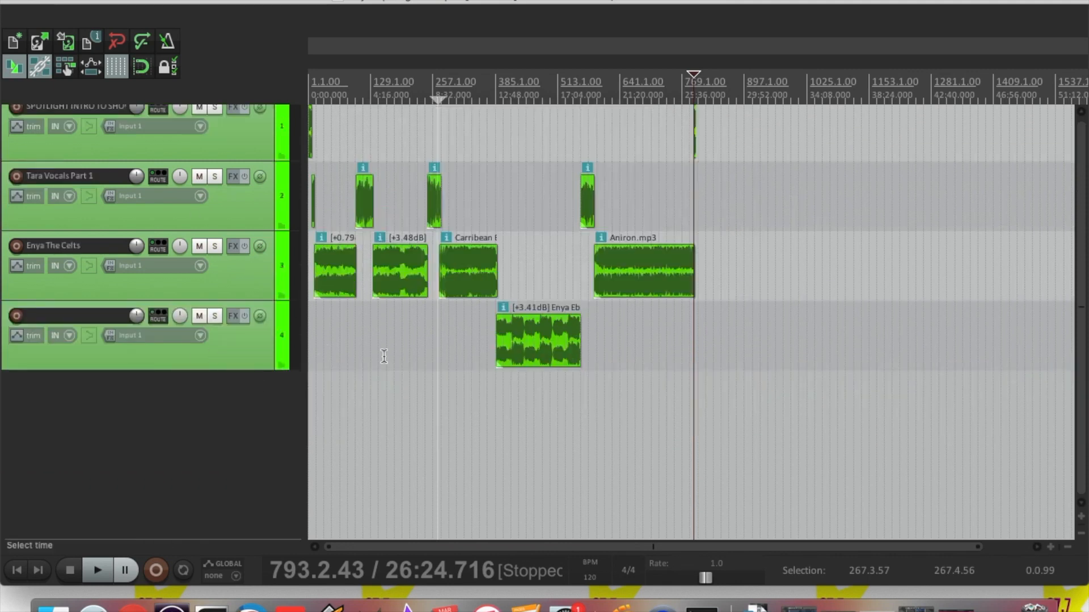
scroll(1066, 388, up, 1)
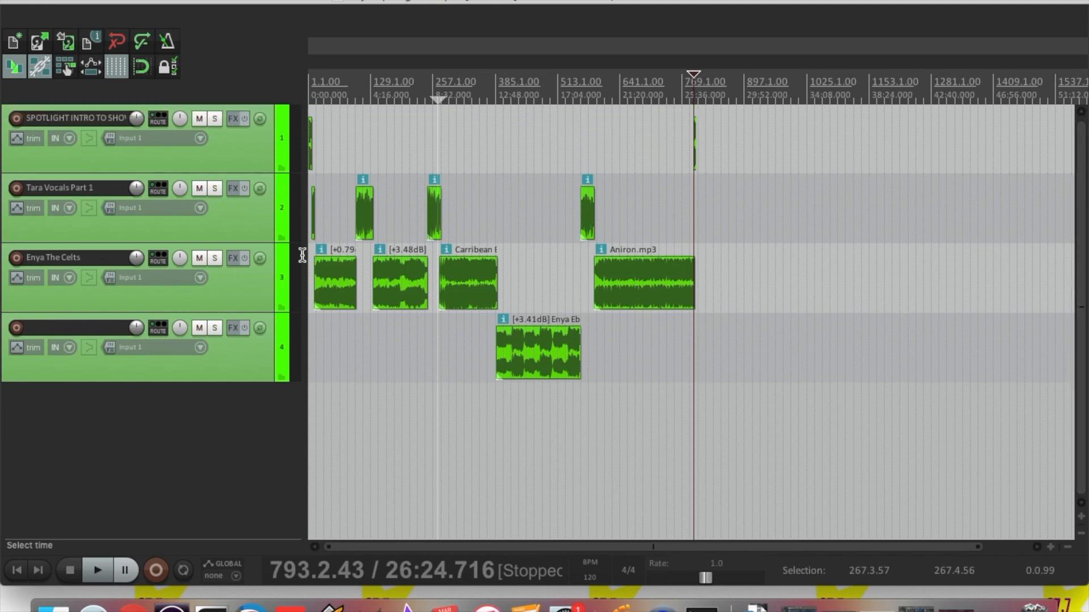
Select tracks 1–4 and mute them, leaving the three orange second-half tracks audible
click(234, 358)
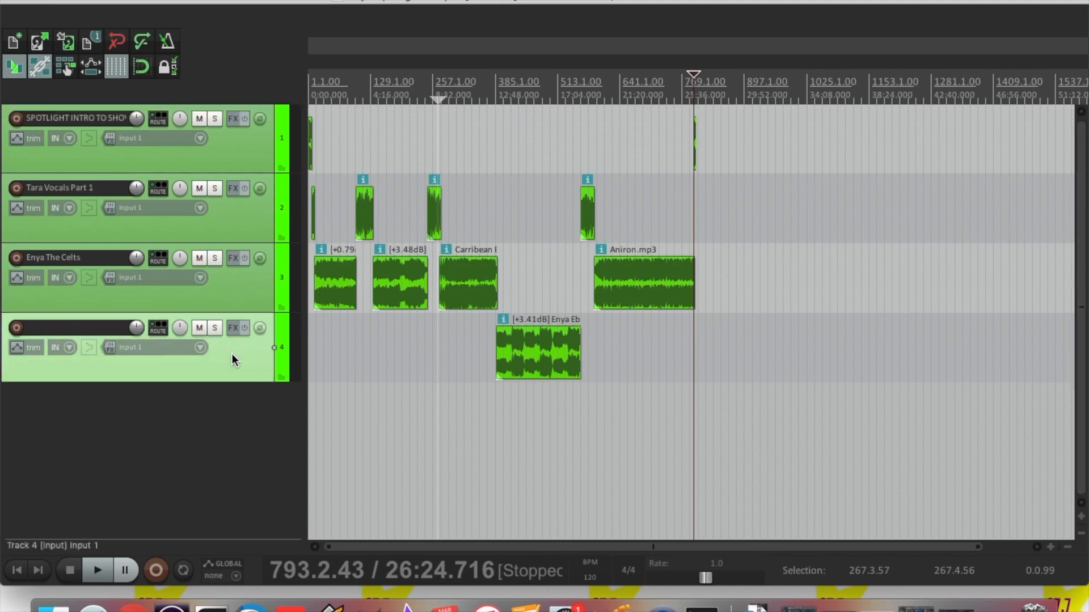
shift+click(223, 154)
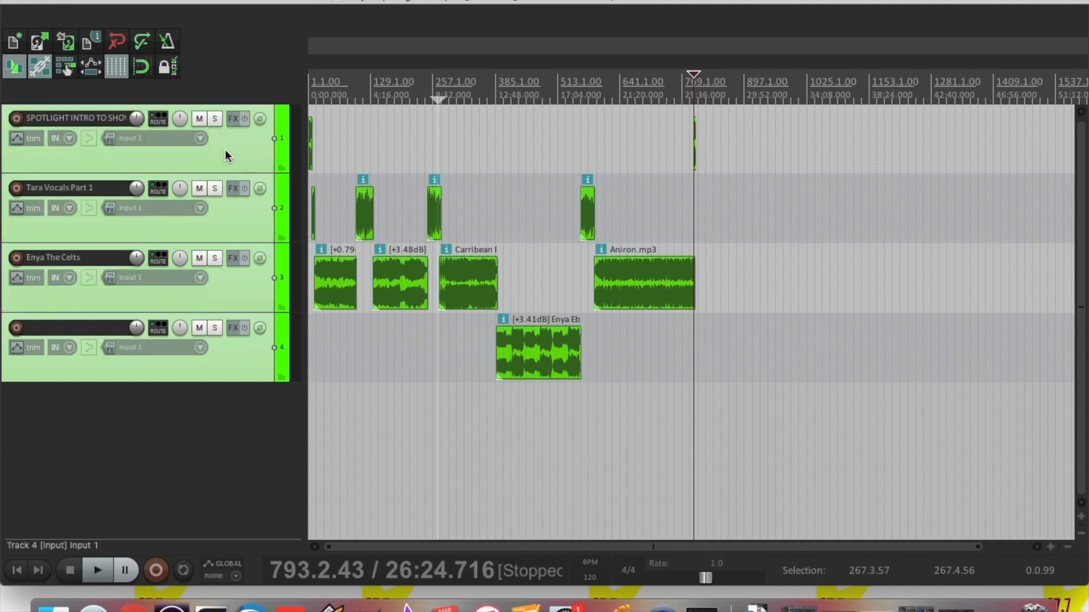
click(200, 121)
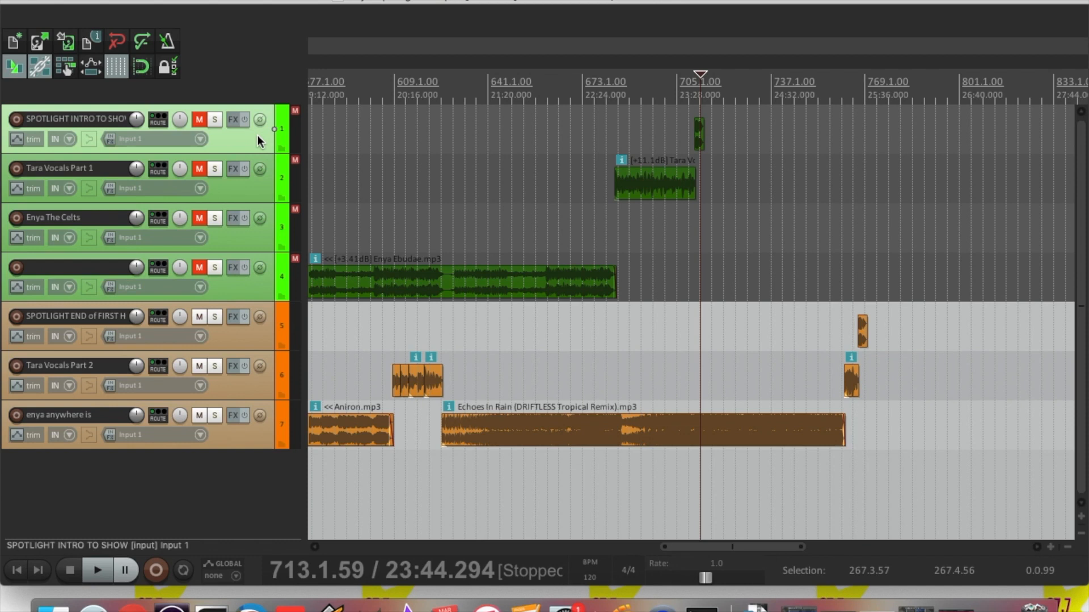
Unmute the four green first-half tracks and solo them together
shift+click(247, 287)
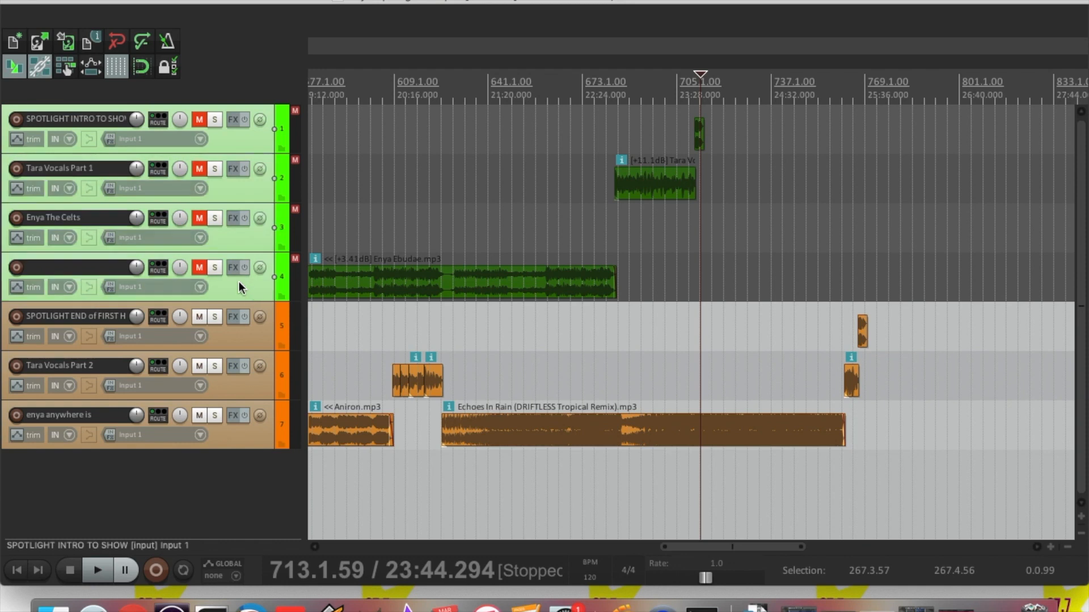
click(200, 271)
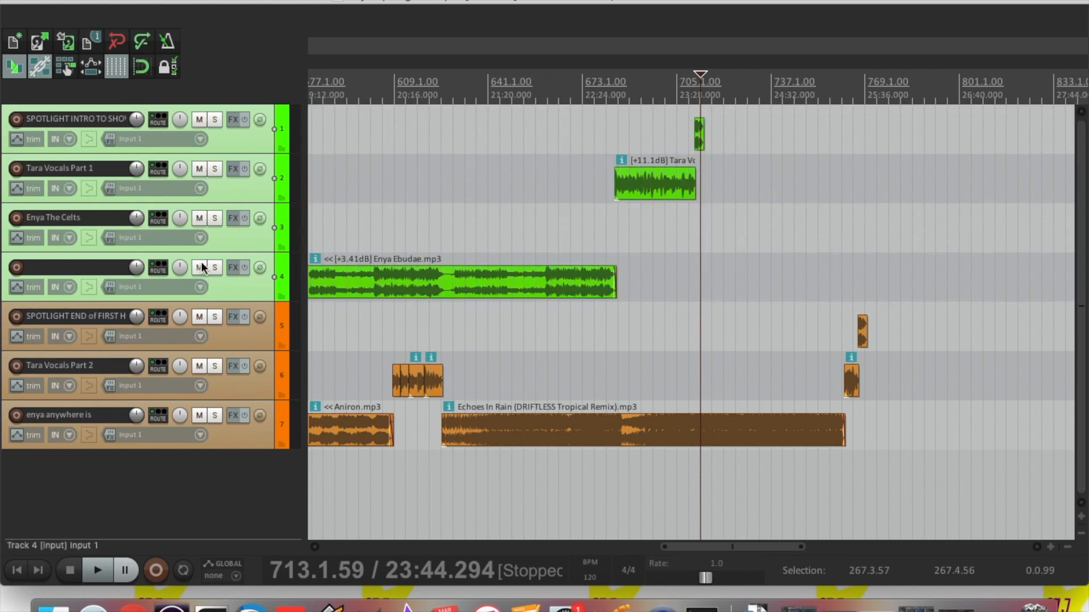
click(215, 118)
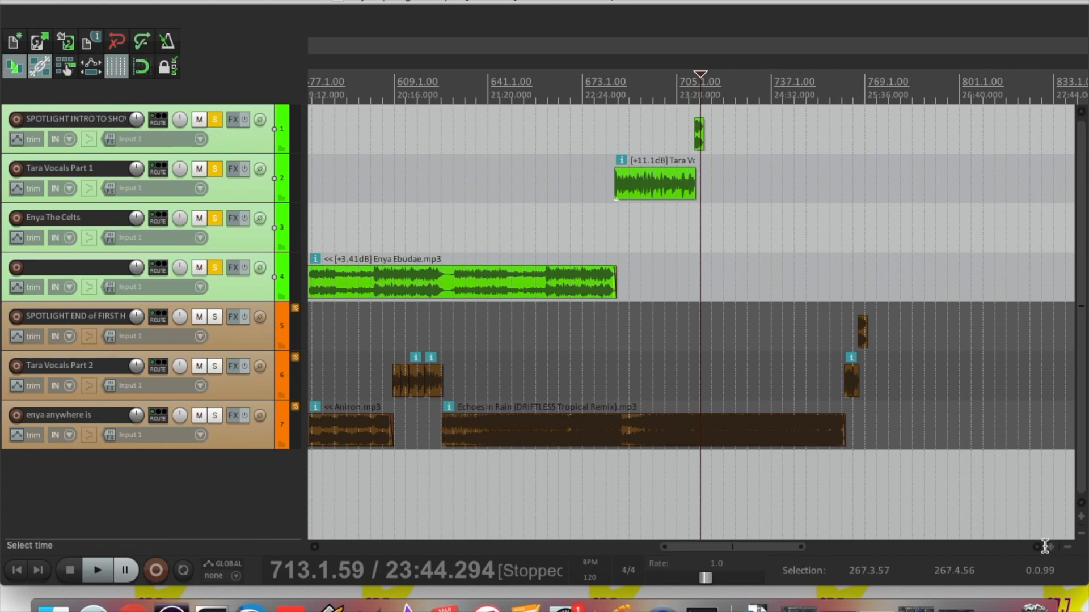
Zoom in on the first half's ending and place the play cursor at the SPOTLIGHT clip's end
click(1068, 547)
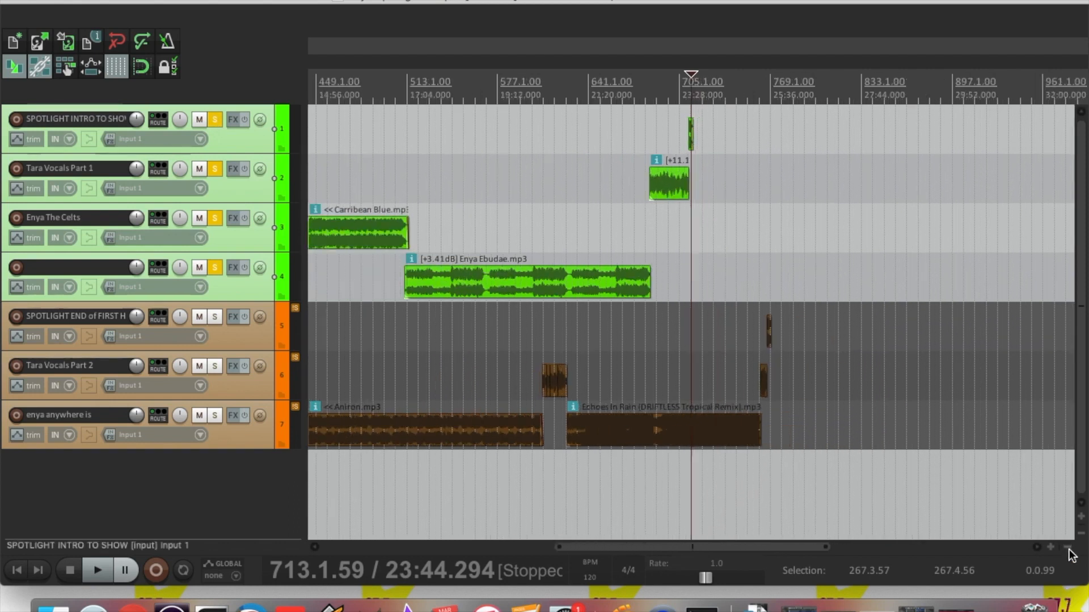
click(1067, 547)
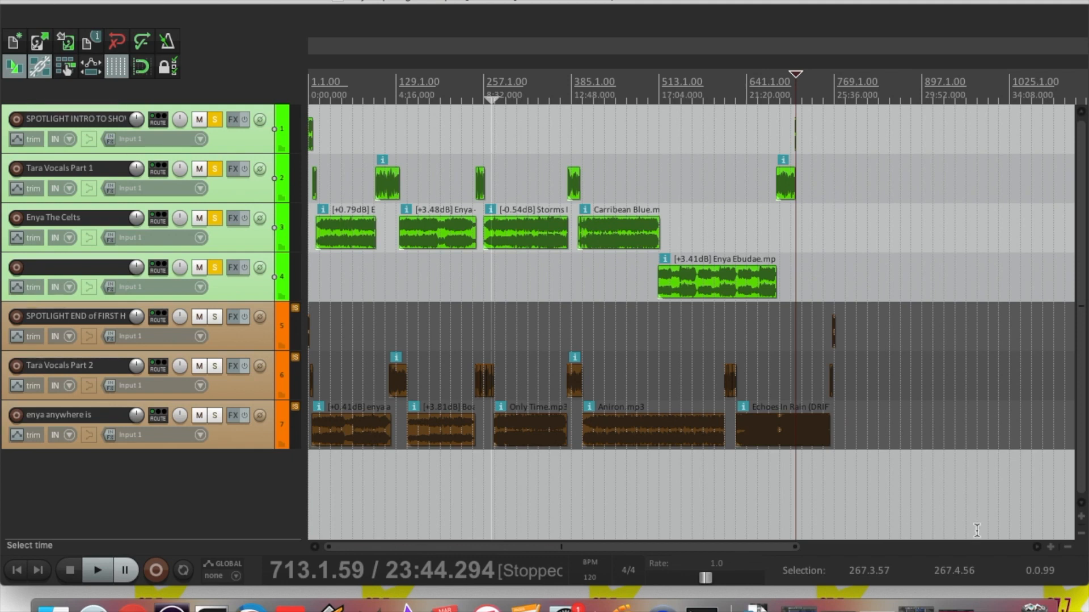
click(1050, 546)
click(1050, 546)
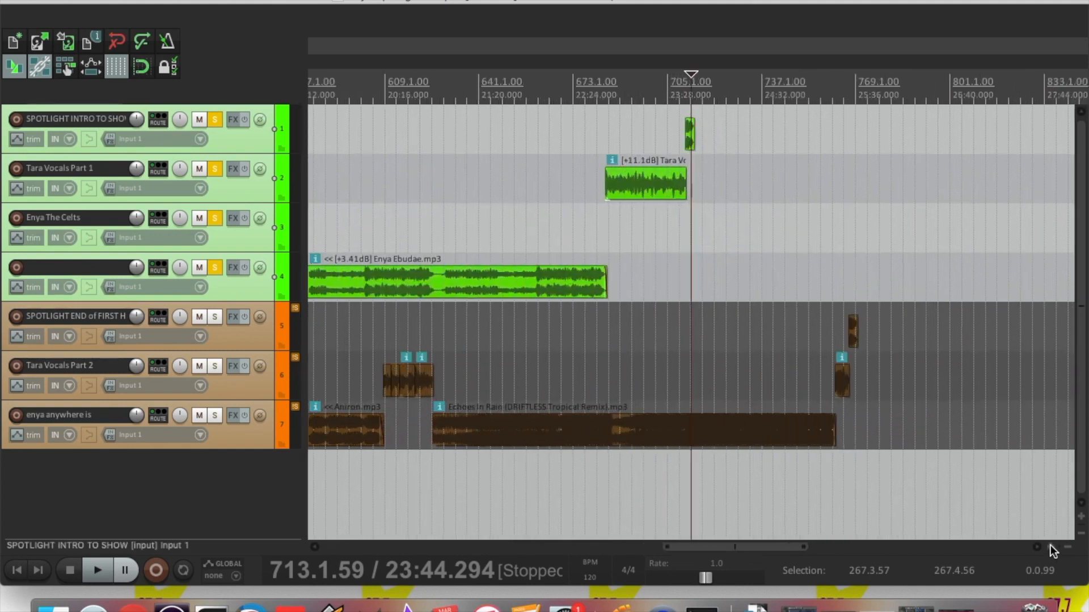
click(1050, 546)
click(1050, 547)
click(1050, 547)
click(1050, 547)
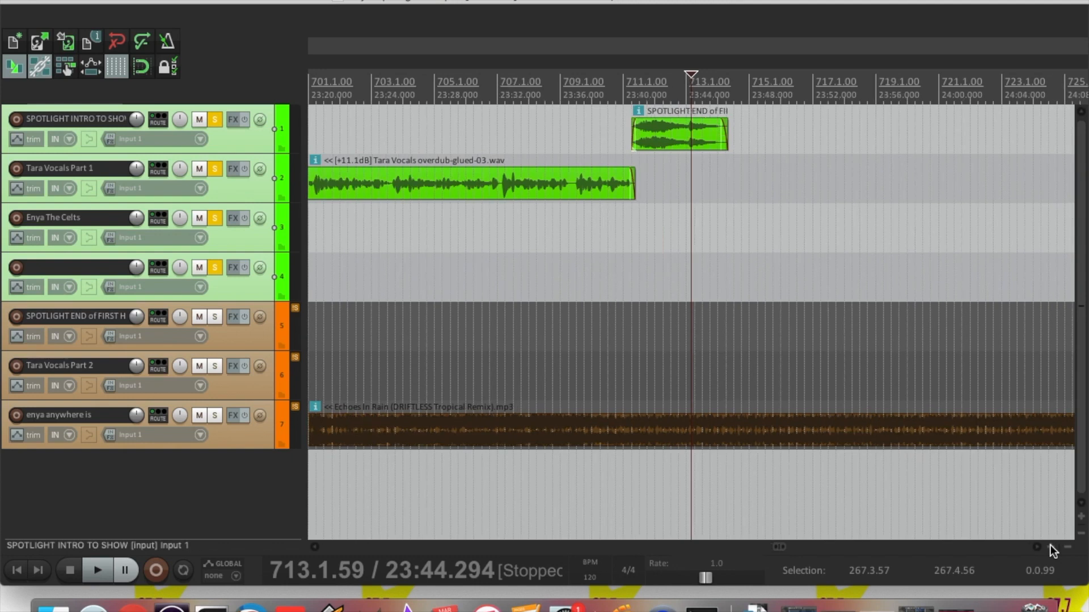
click(1050, 546)
click(1051, 546)
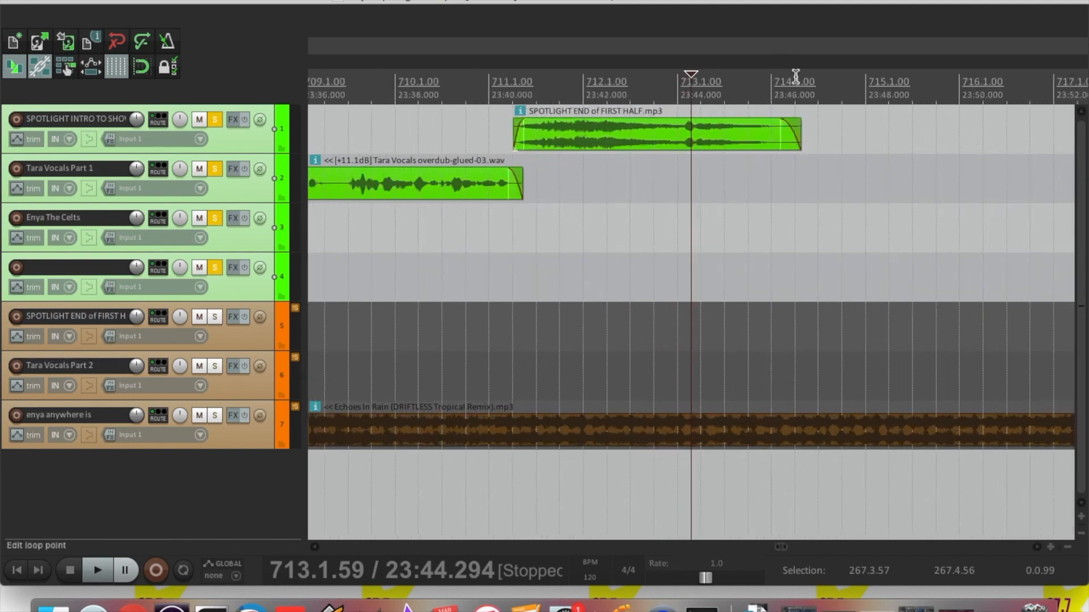
click(802, 98)
click(801, 99)
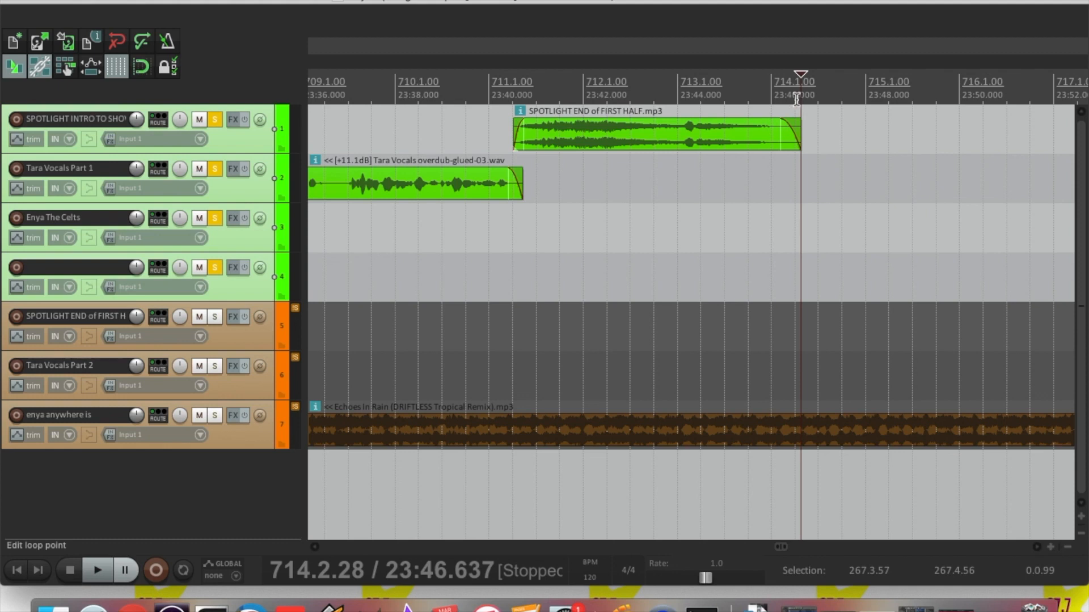
Drag a time selection on the ruler ending at 714.2.22, just after the sting
drag(801, 99, 649, 96)
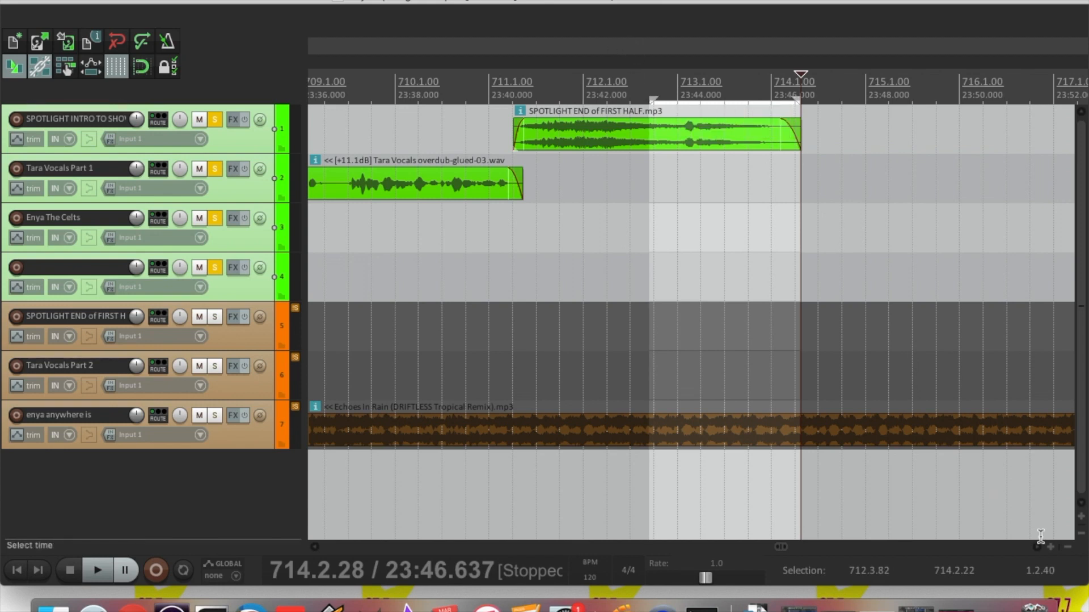
click(1067, 547)
click(1067, 547)
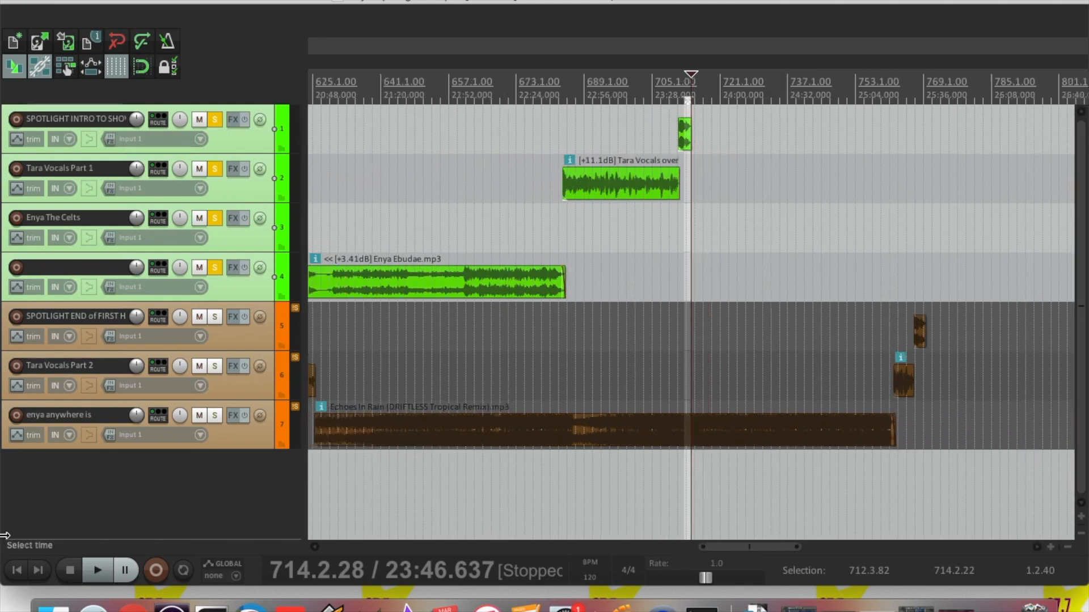
Extend the time selection back to the project start so it spans 1.1.00 to 714.2.22
click(30, 573)
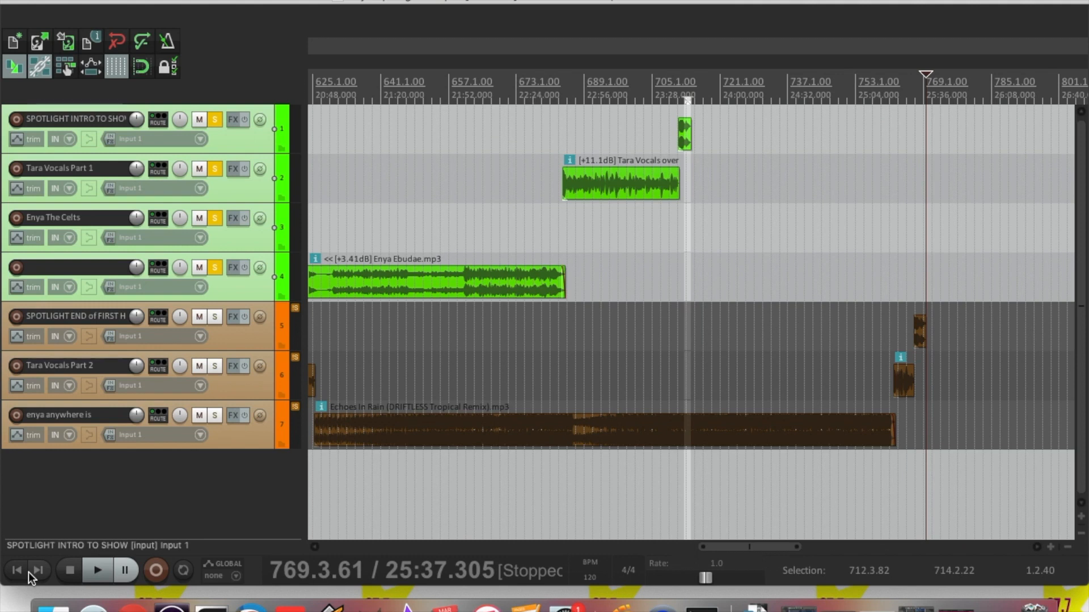
click(15, 570)
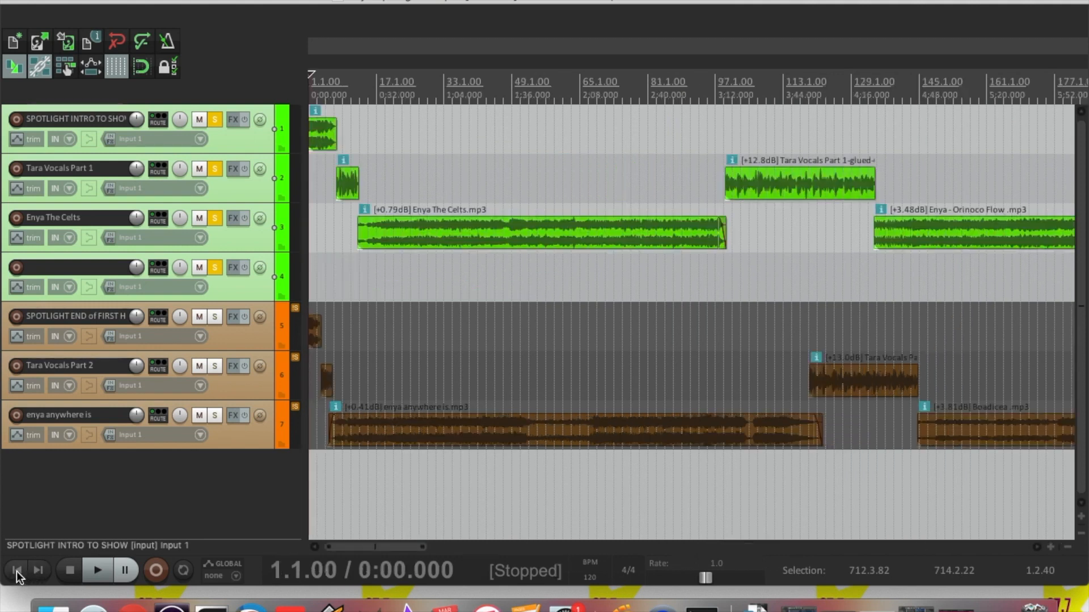
shift+click(315, 97)
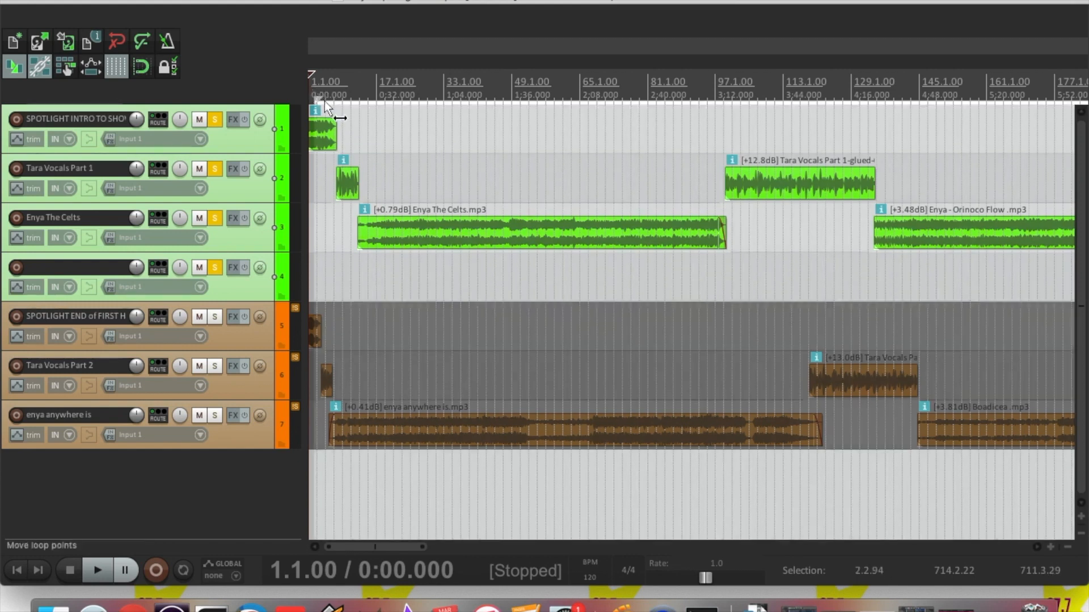
drag(318, 99, 302, 101)
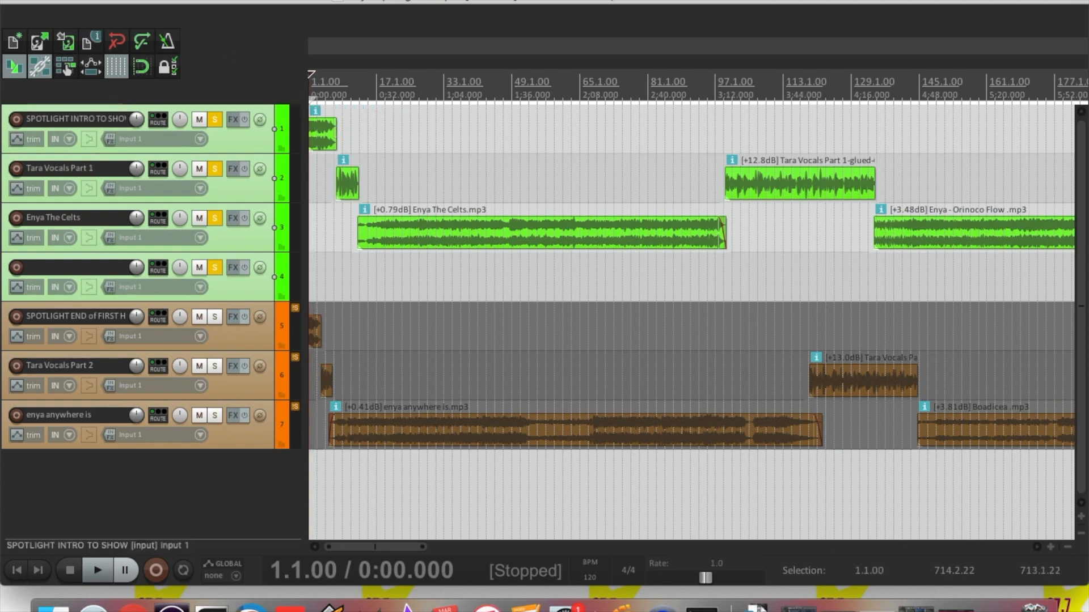
click(116, 0)
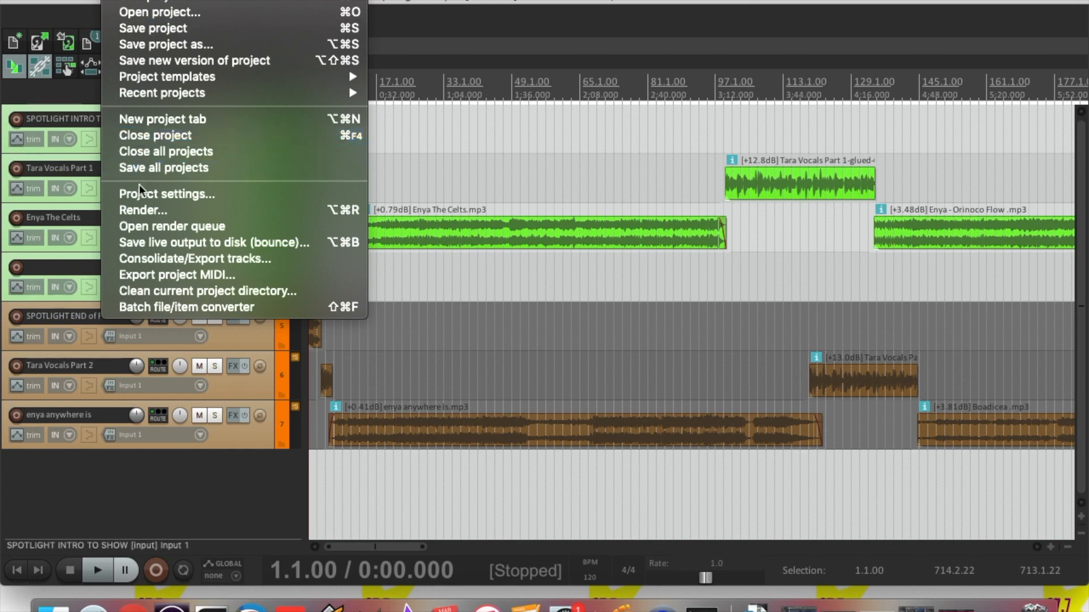
Open Render to File and set the file name to 'Enya Spotlight - Tara Tine Part 1'
click(141, 211)
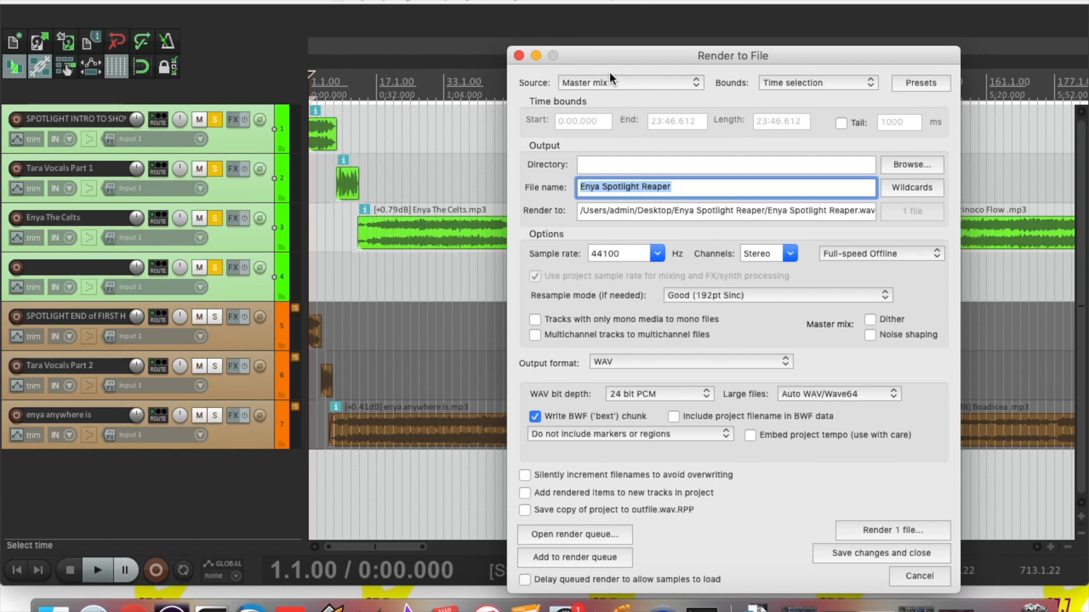
drag(607, 29, 597, 29)
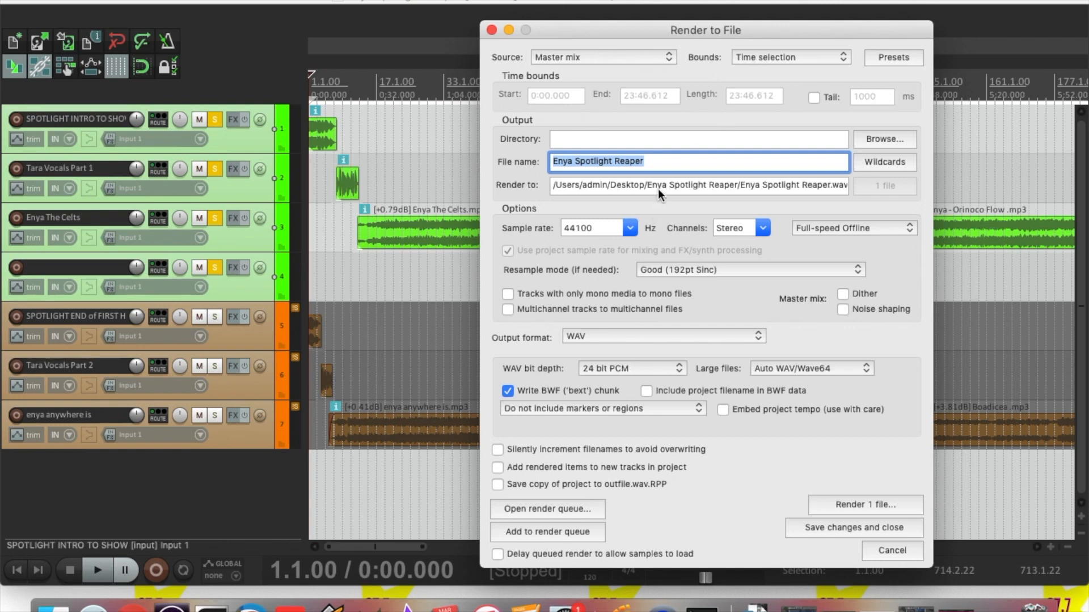
text(Enya)
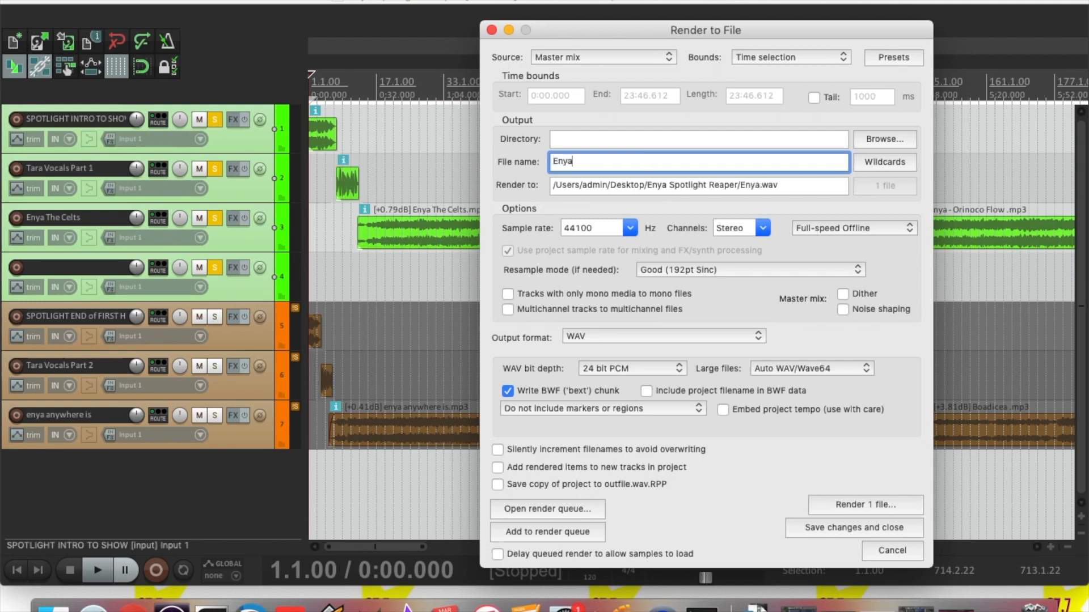
key(BackSpace)
key(BackSpace)
text(ya)
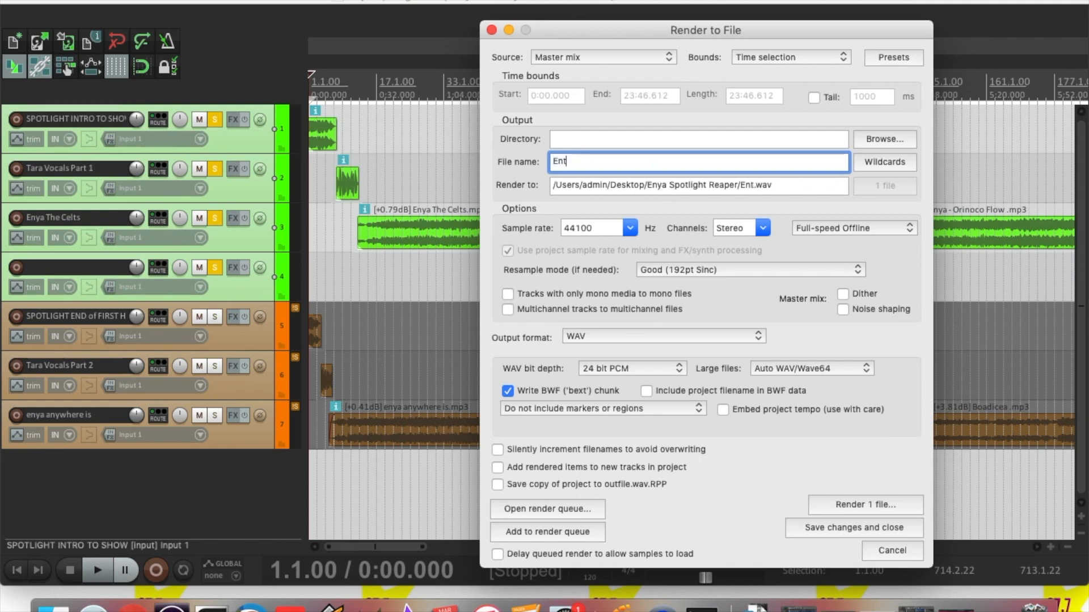
key(BackSpace)
key(BackSpace)
text(ya)
key(BackSpace)
key(BackSpace)
key(BackSpace)
key(BackSpace)
text(enya)
key(BackSpace)
key(BackSpace)
key(BackSpace)
key(BackSpace)
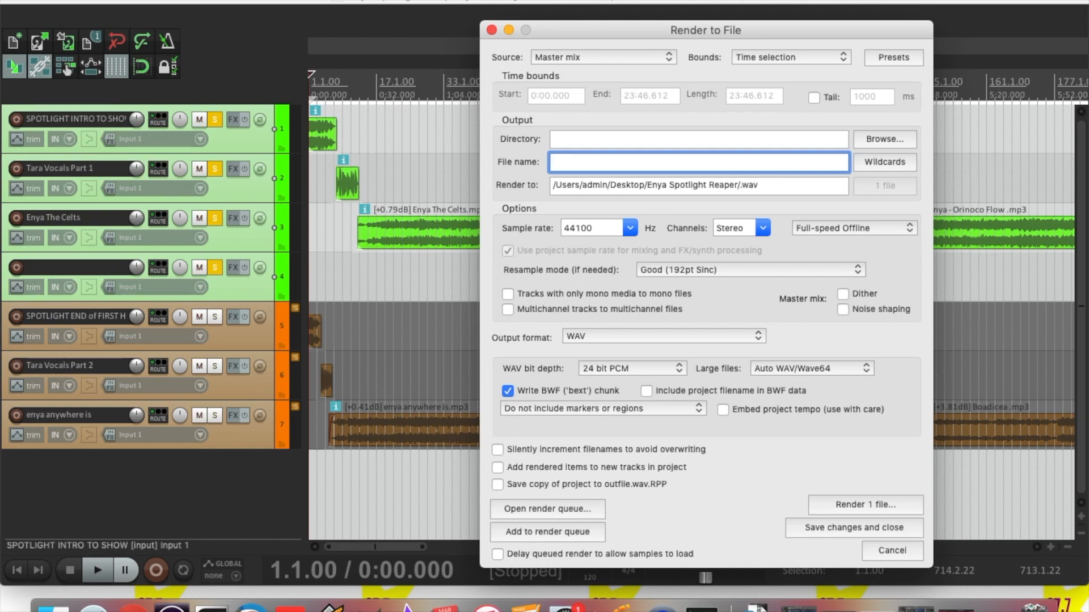
text(Enya )
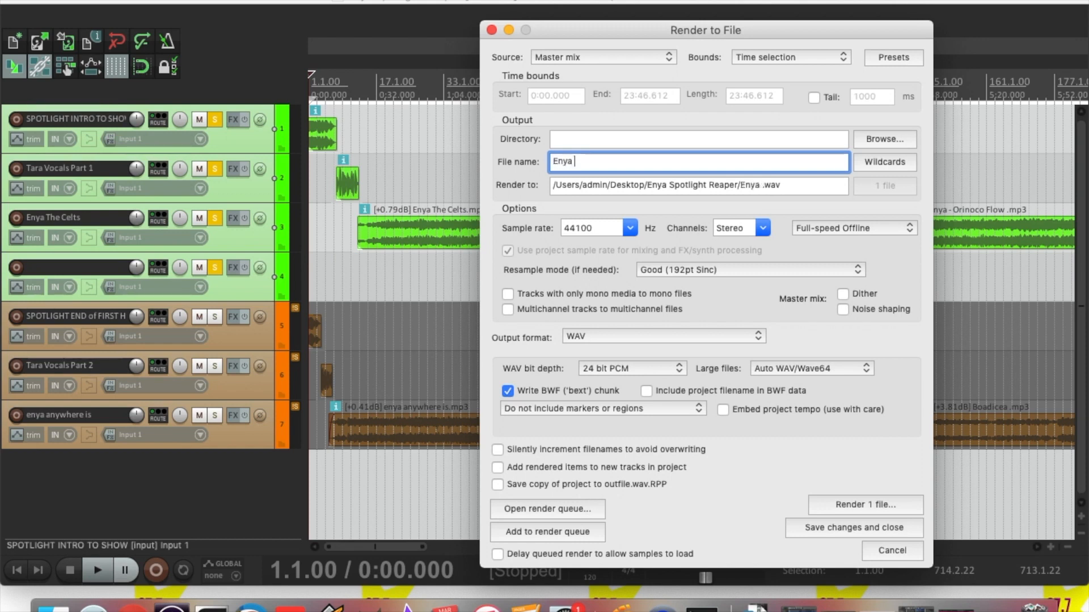
text(Spotlight)
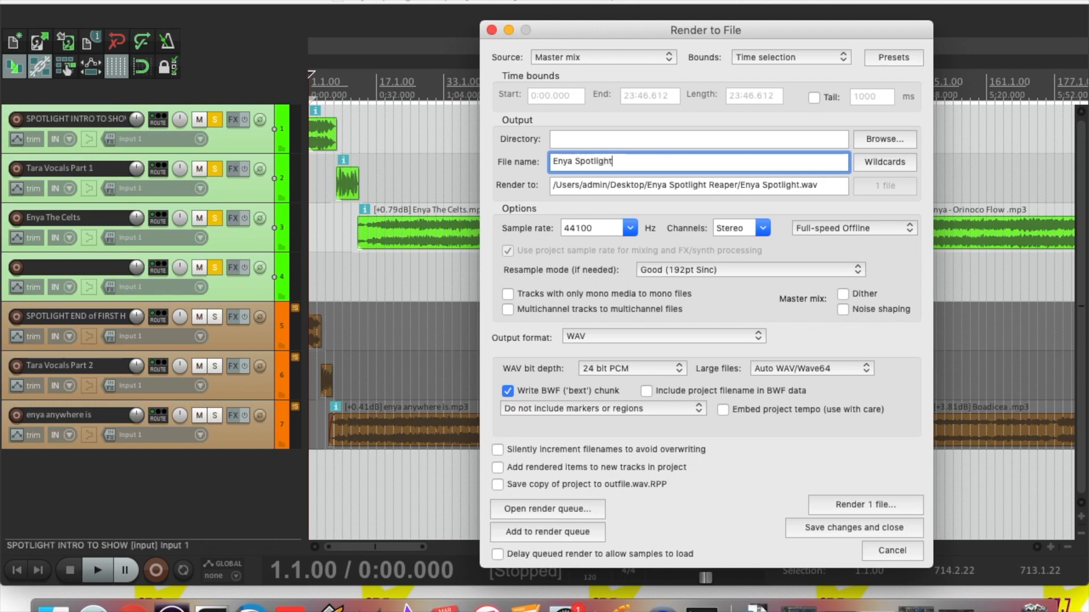
text( - Tara )
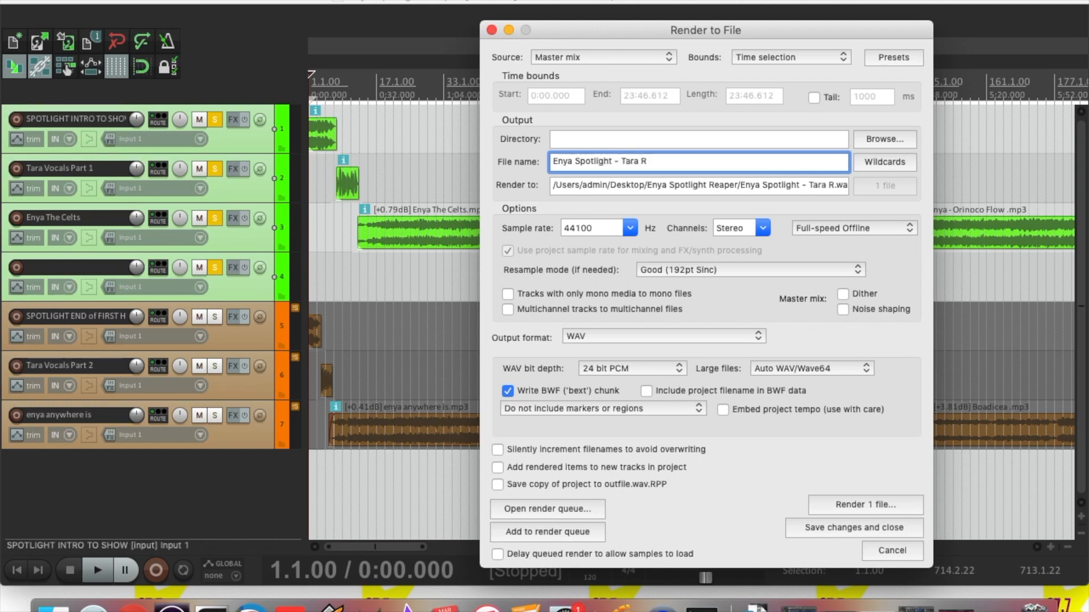
text(Tine Part 1)
Switch the output format to MP3 at 320 kbps and render Part 1
click(683, 334)
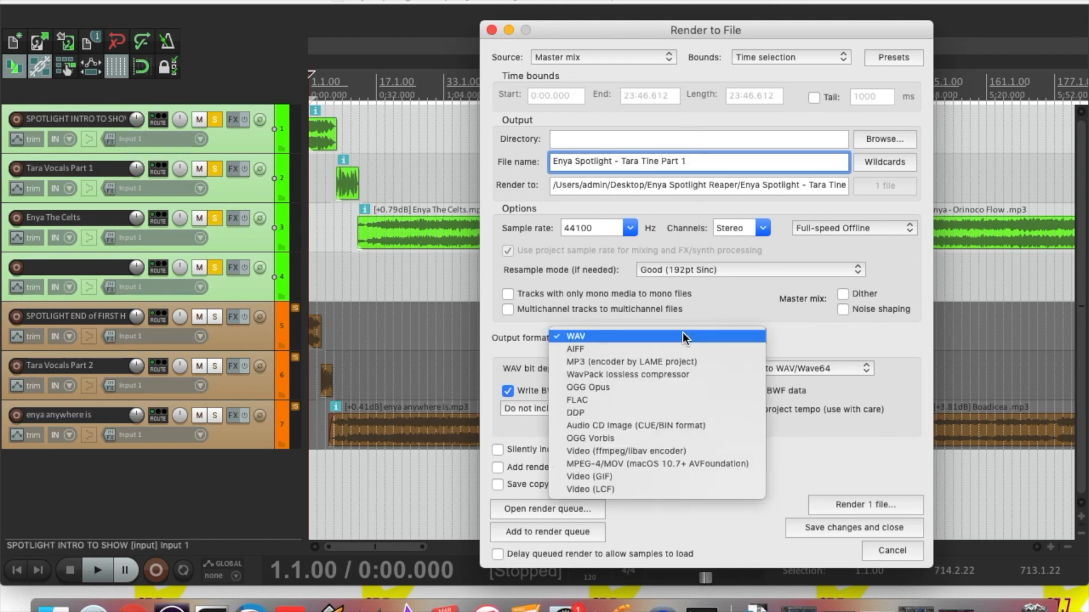
click(645, 339)
click(651, 333)
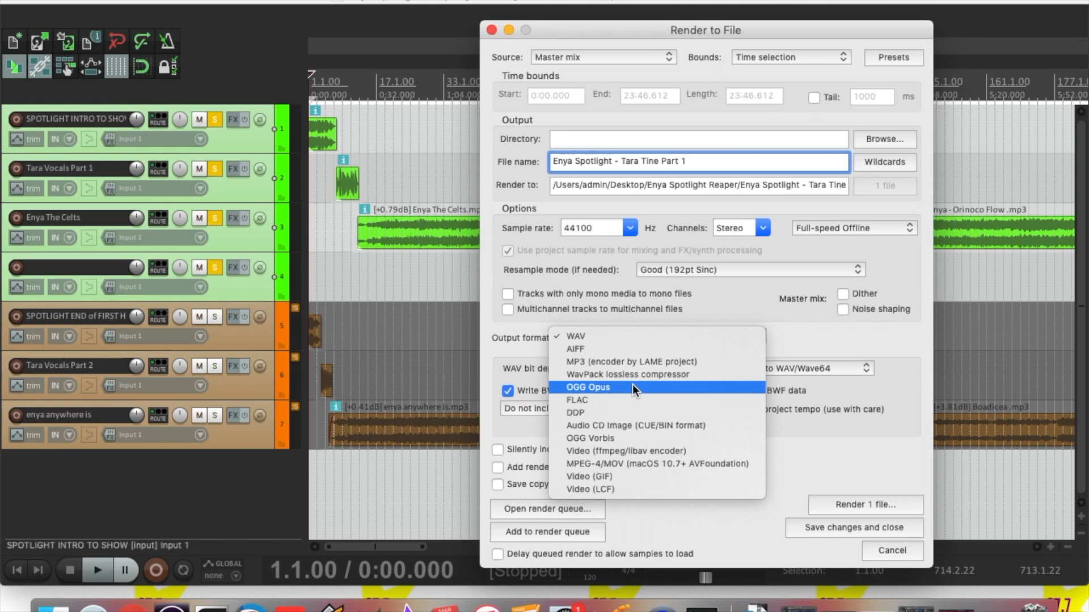
click(627, 363)
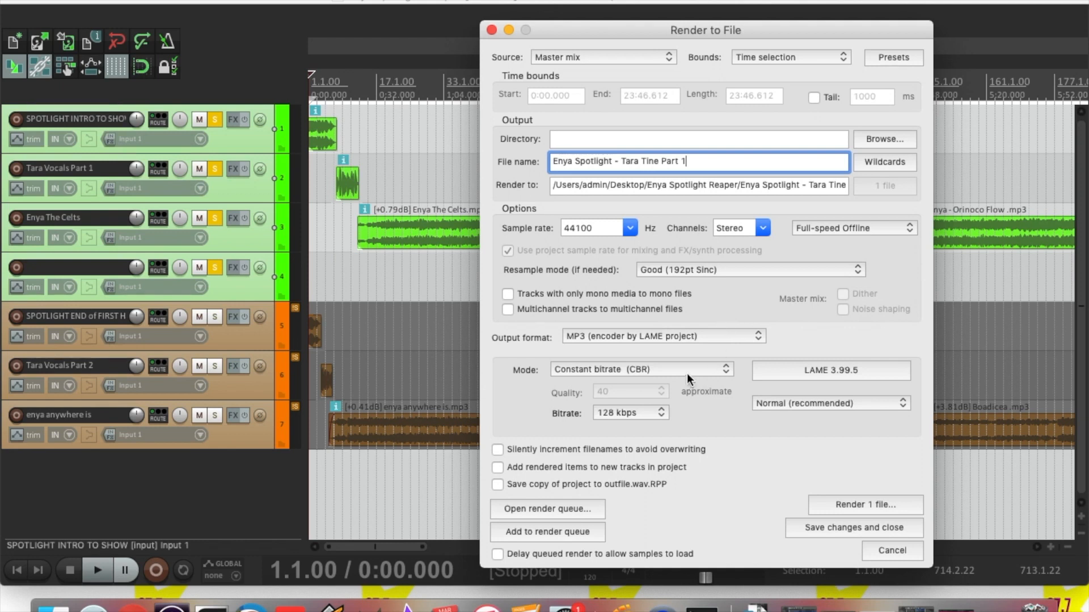
click(646, 410)
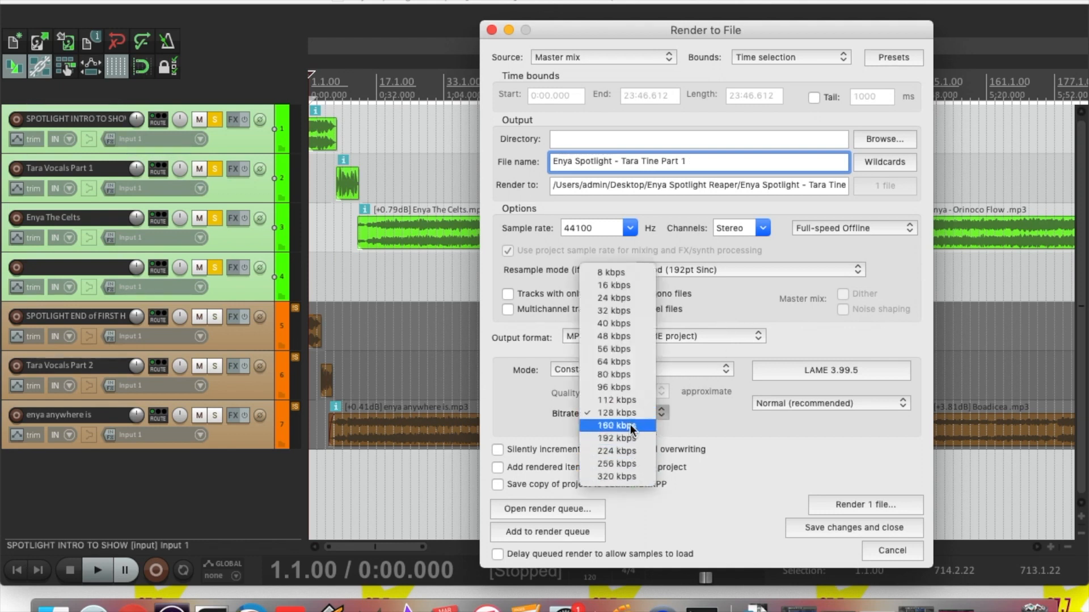
click(628, 476)
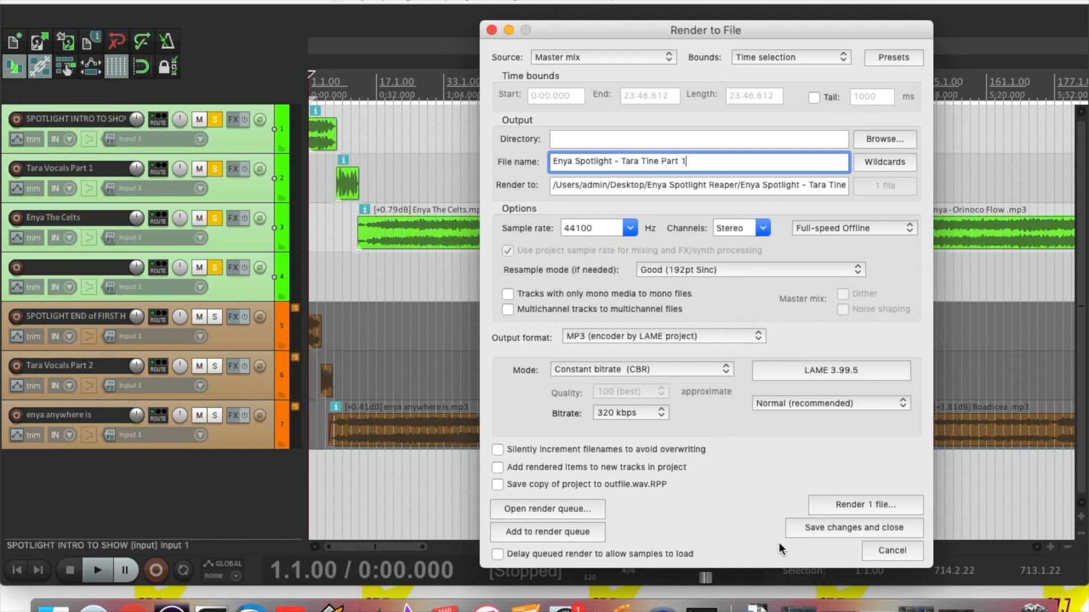
click(828, 505)
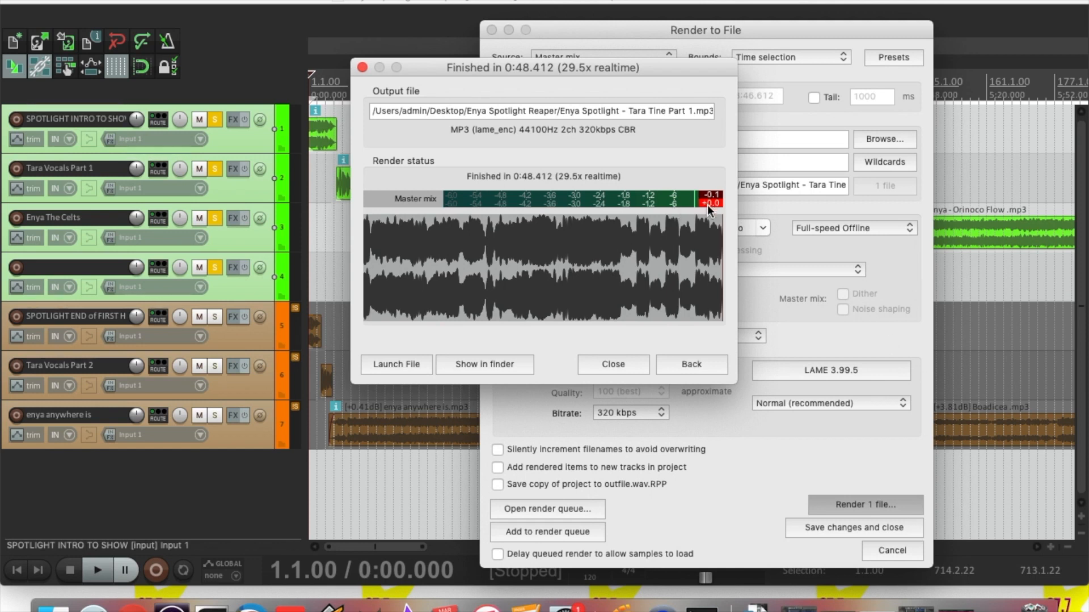
Close the finished render dialog to return to the arrange view
click(600, 363)
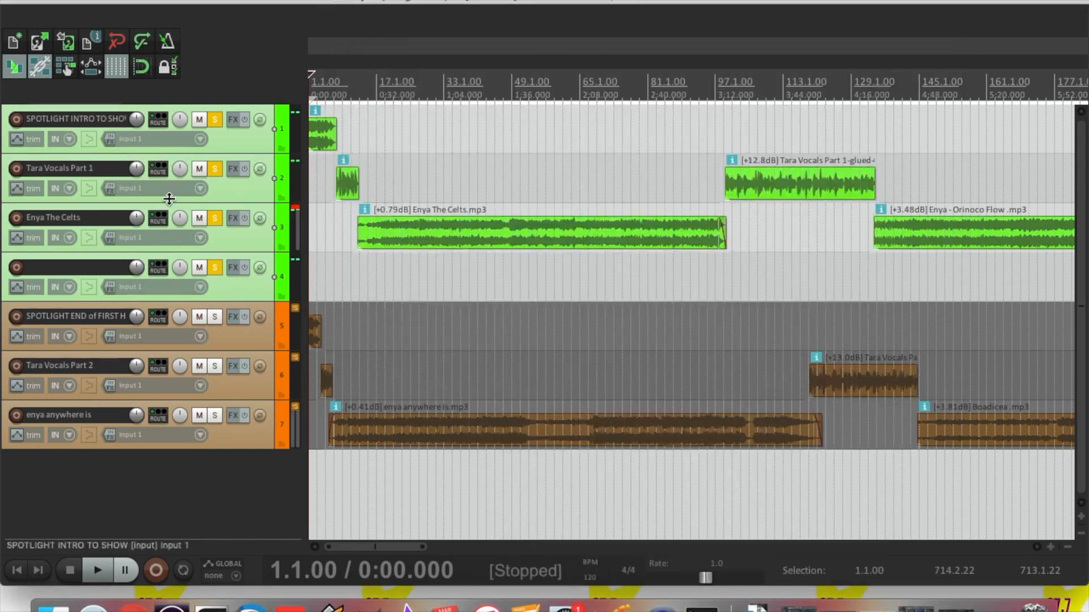
Select the four first-half tracks and lower their volume slightly
click(236, 137)
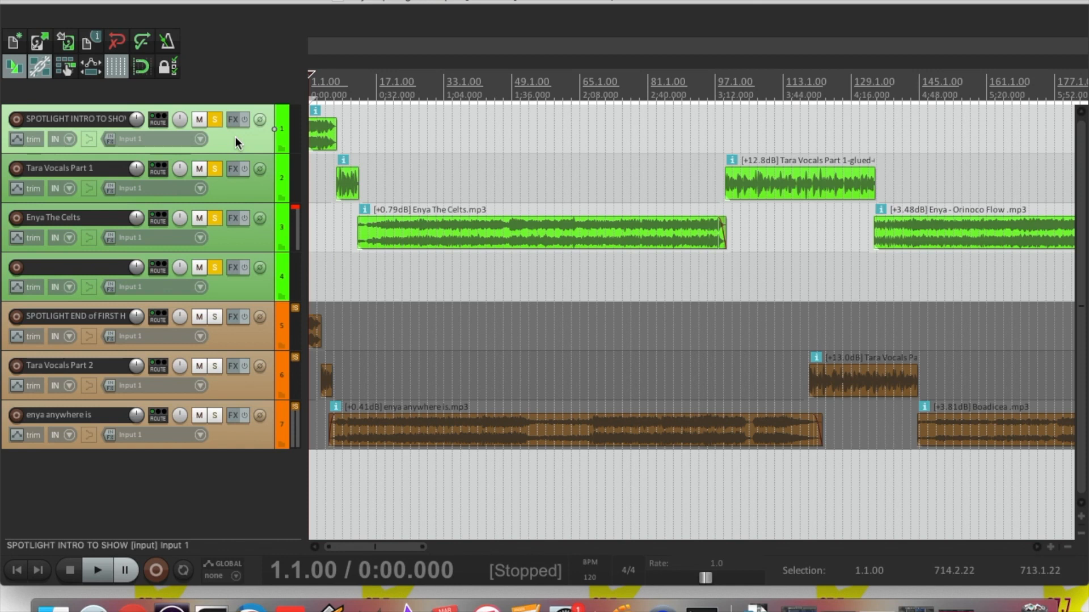
shift+click(227, 286)
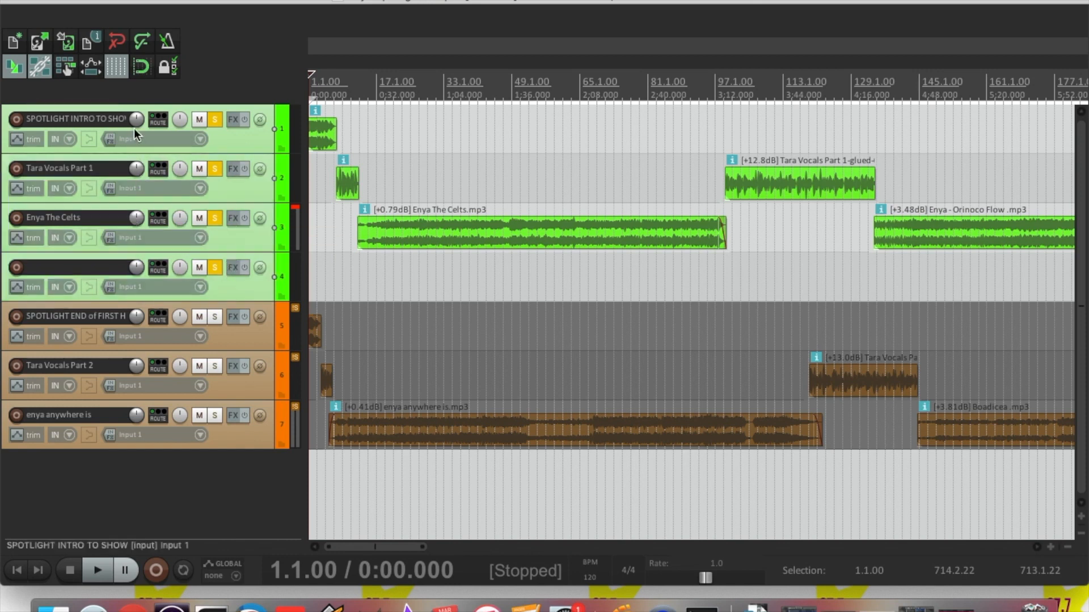
mouse_move(134, 120)
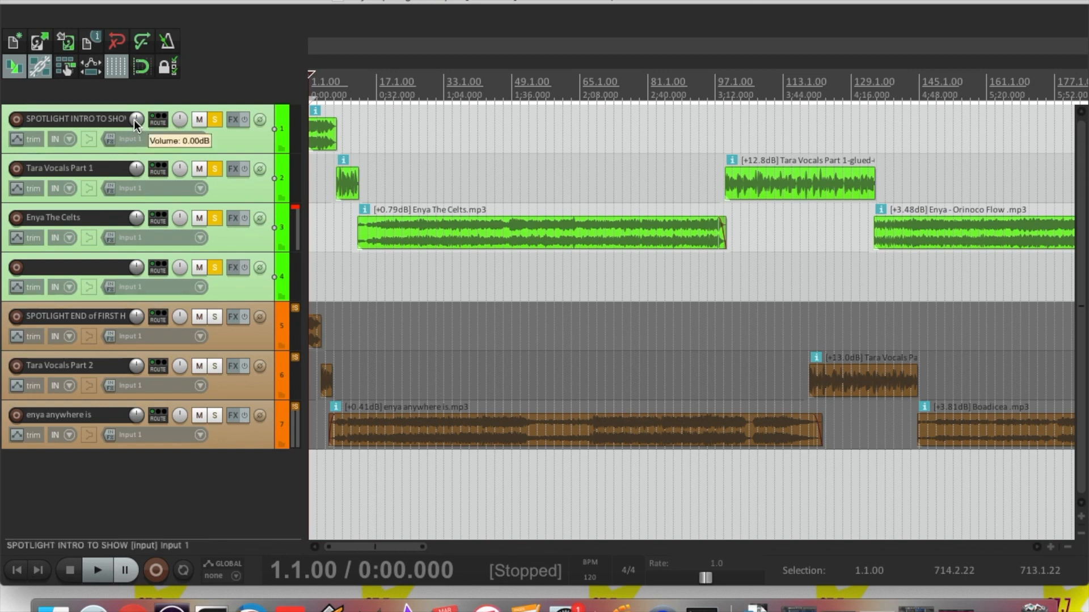
drag(134, 121, 133, 122)
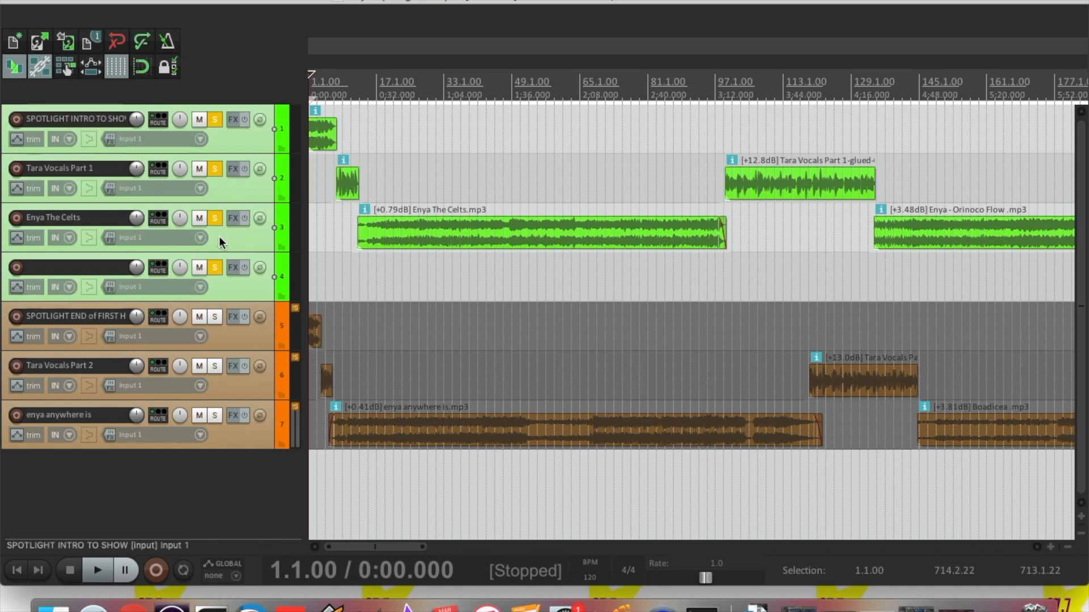
Turn the Enya The Celts track down to -0.57 dB
click(233, 237)
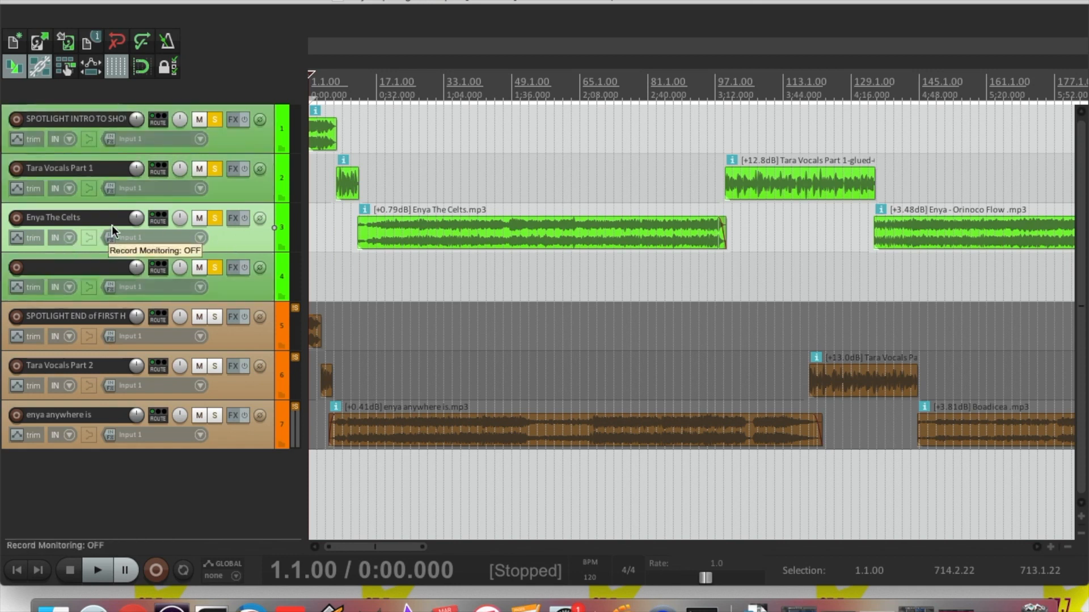
drag(134, 220, 133, 222)
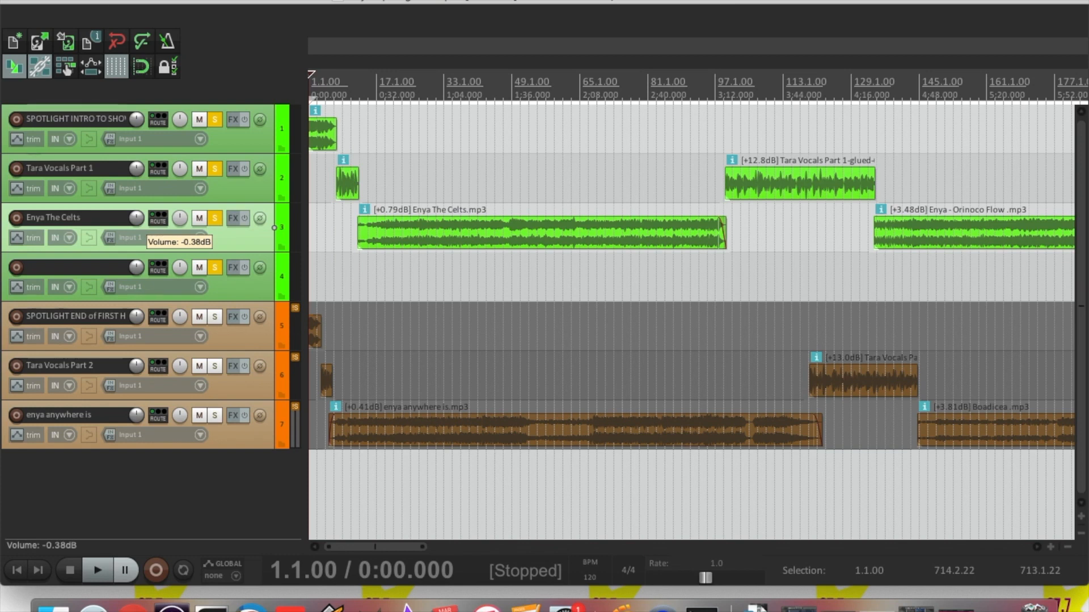
drag(134, 220, 134, 220)
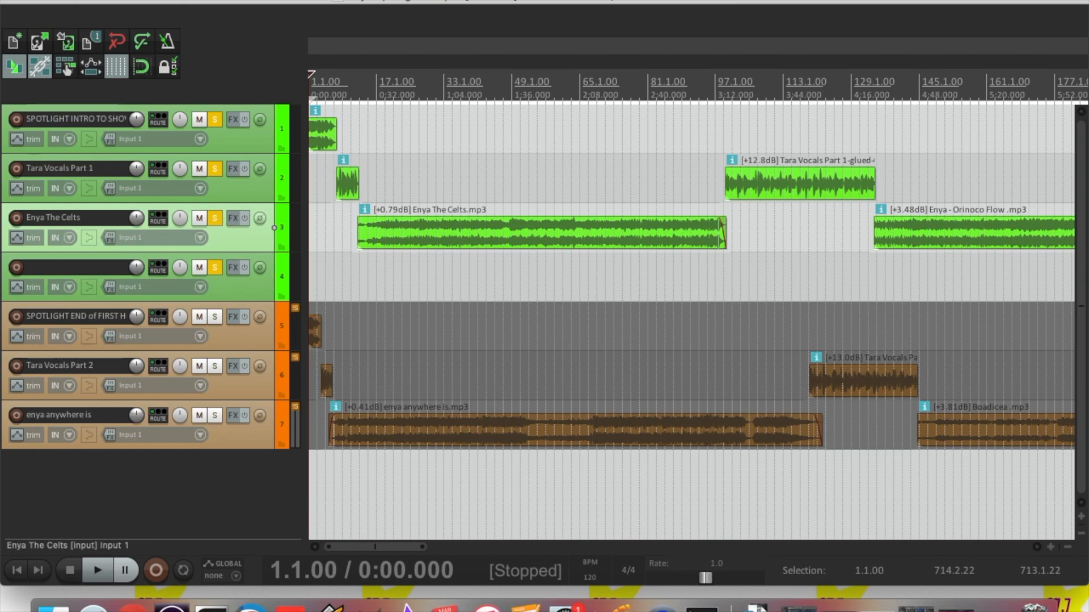
Reopen Render to File, still set to the Part 1 320 kbps MP3
click(118, 0)
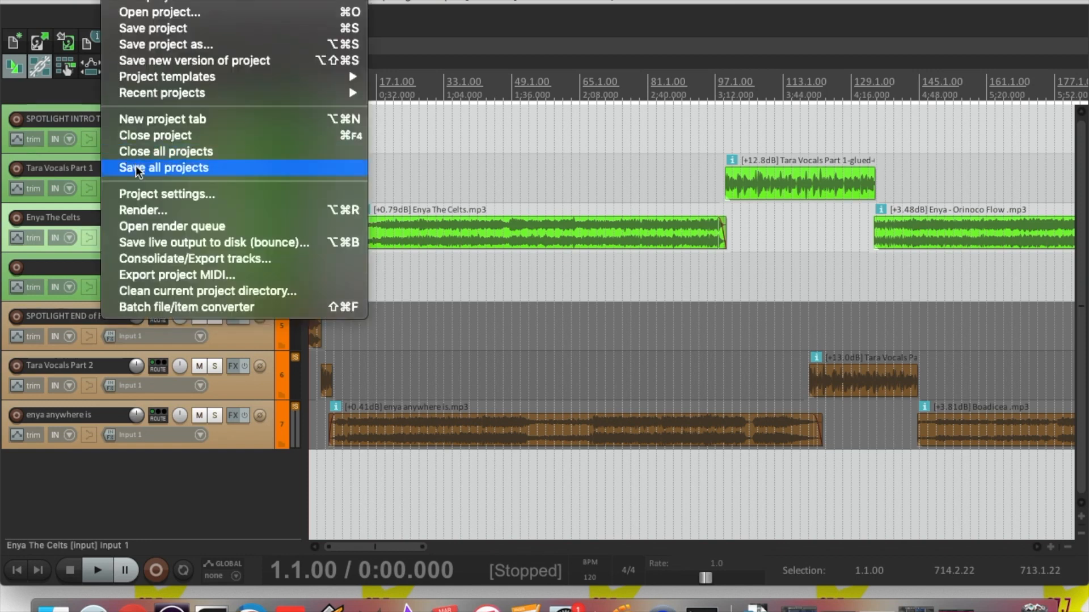
click(141, 209)
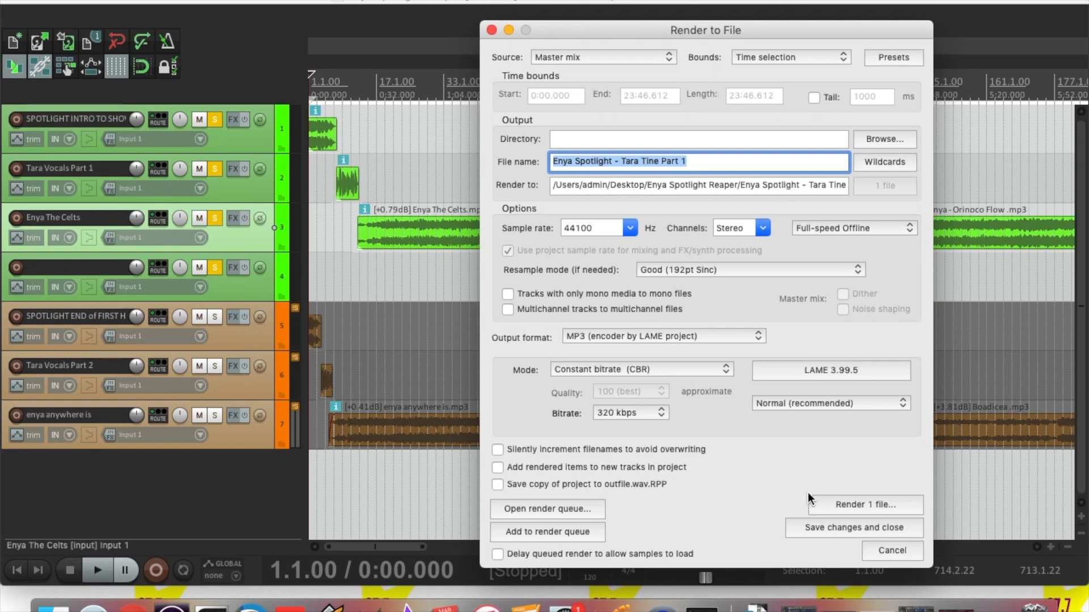
Re-render Part 1, overwriting the existing MP3, then close the render windows
click(835, 505)
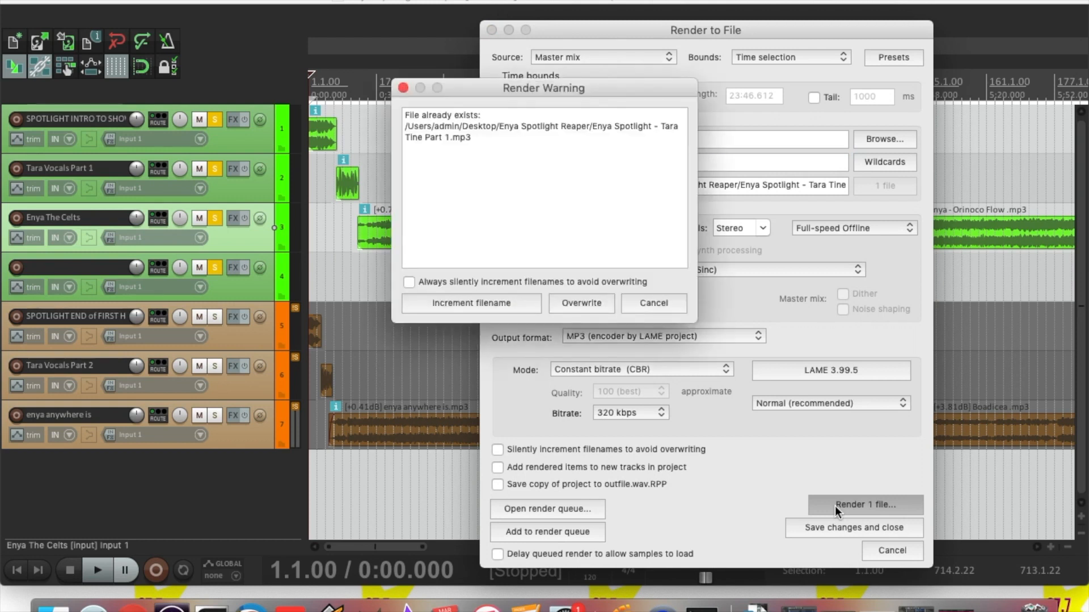
click(581, 303)
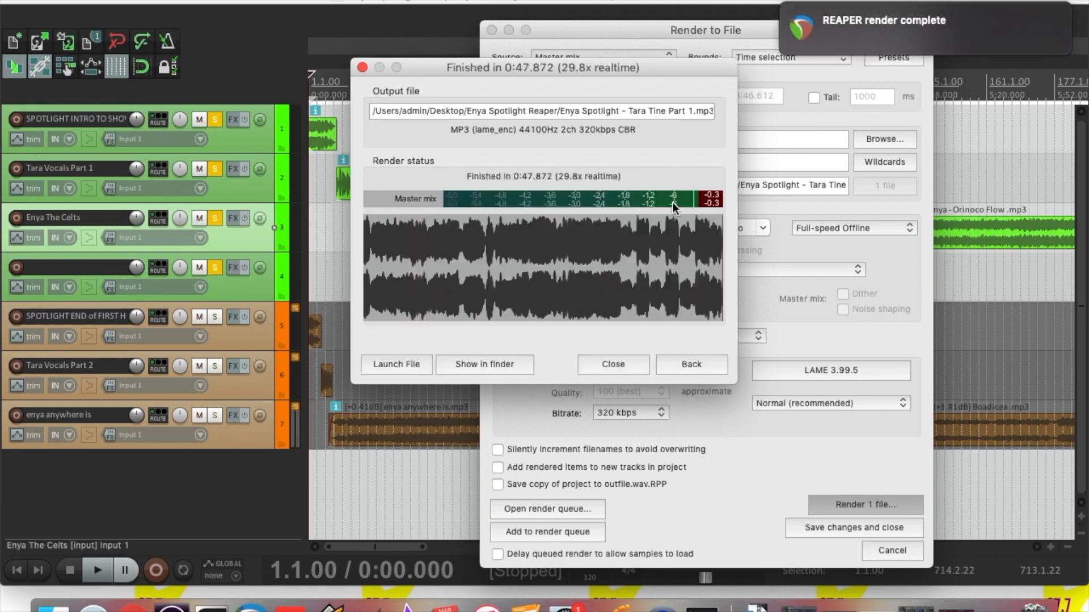
click(606, 366)
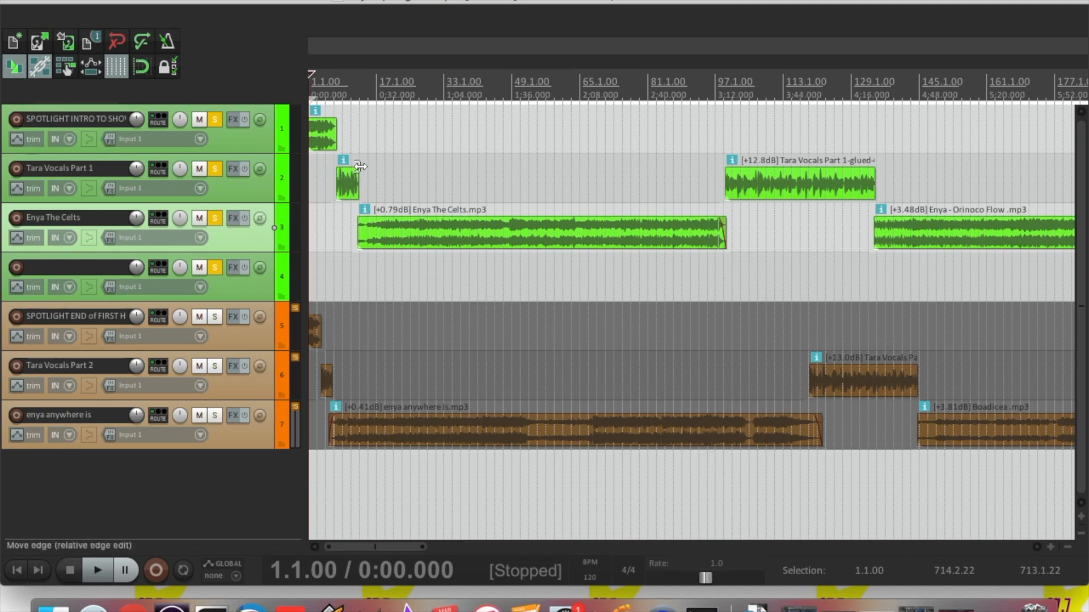
click(117, 1)
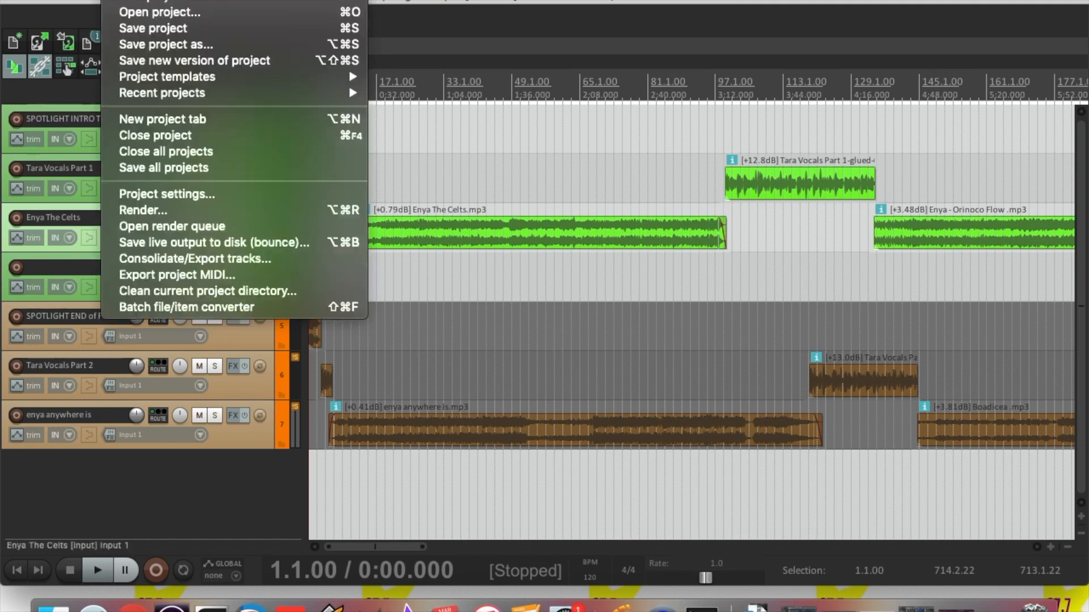
click(138, 211)
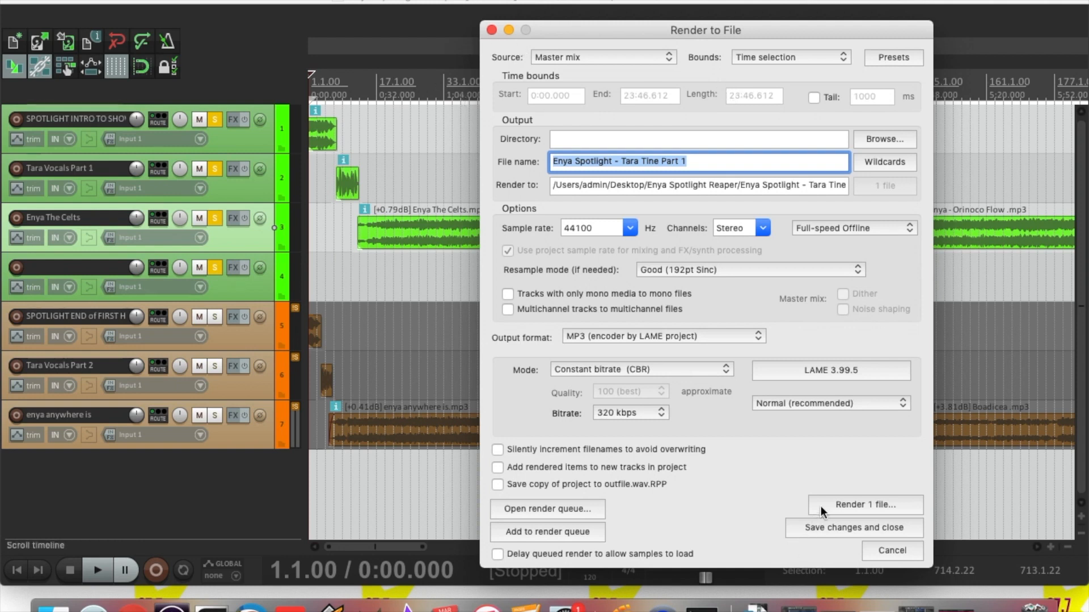
click(491, 30)
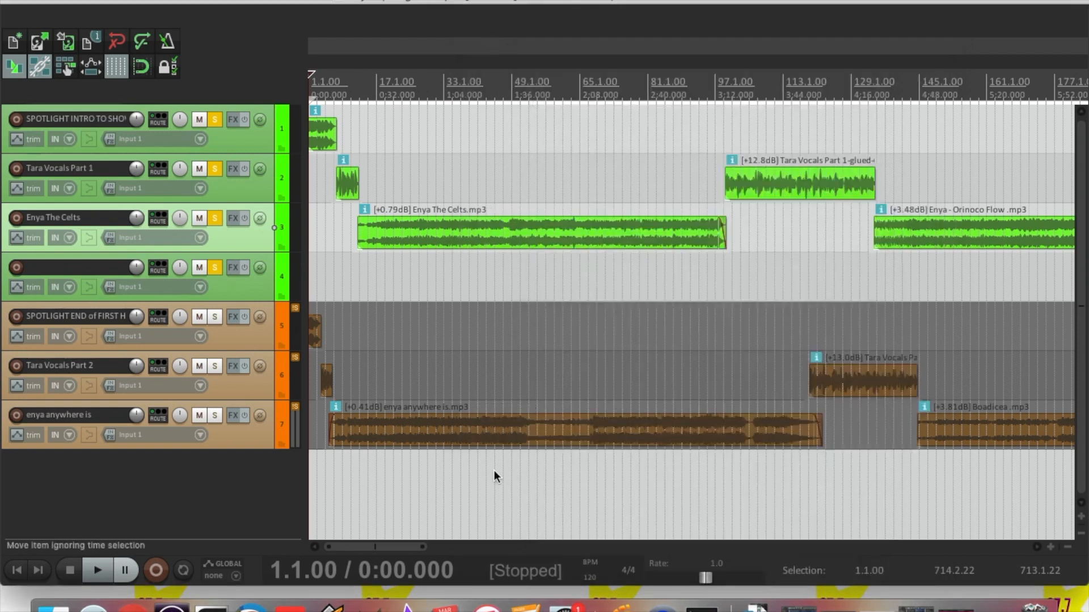
Select the four first-half tracks and unsolo them
click(410, 498)
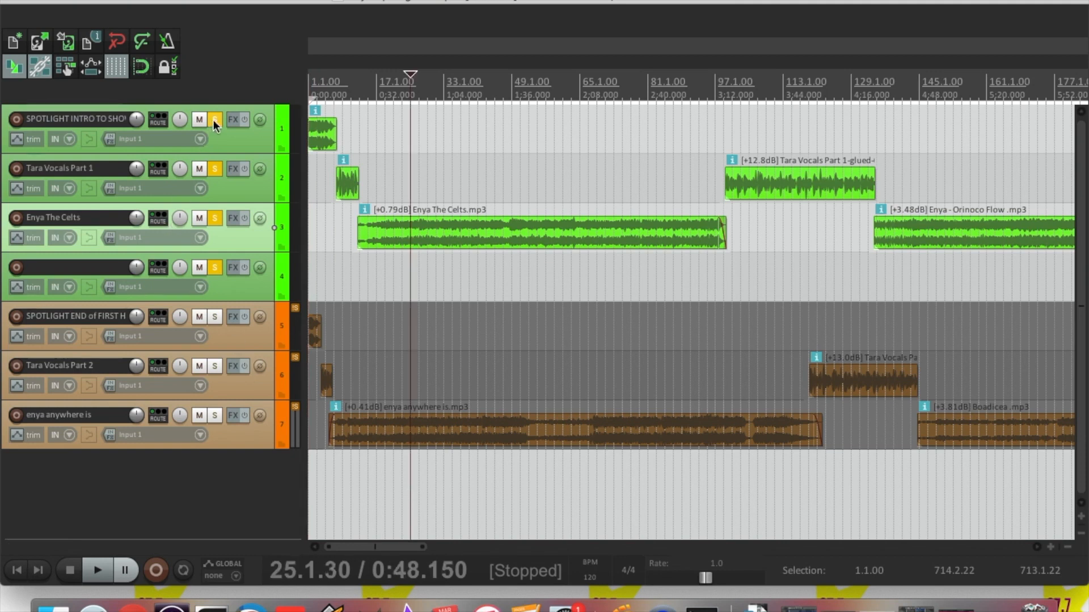
click(229, 135)
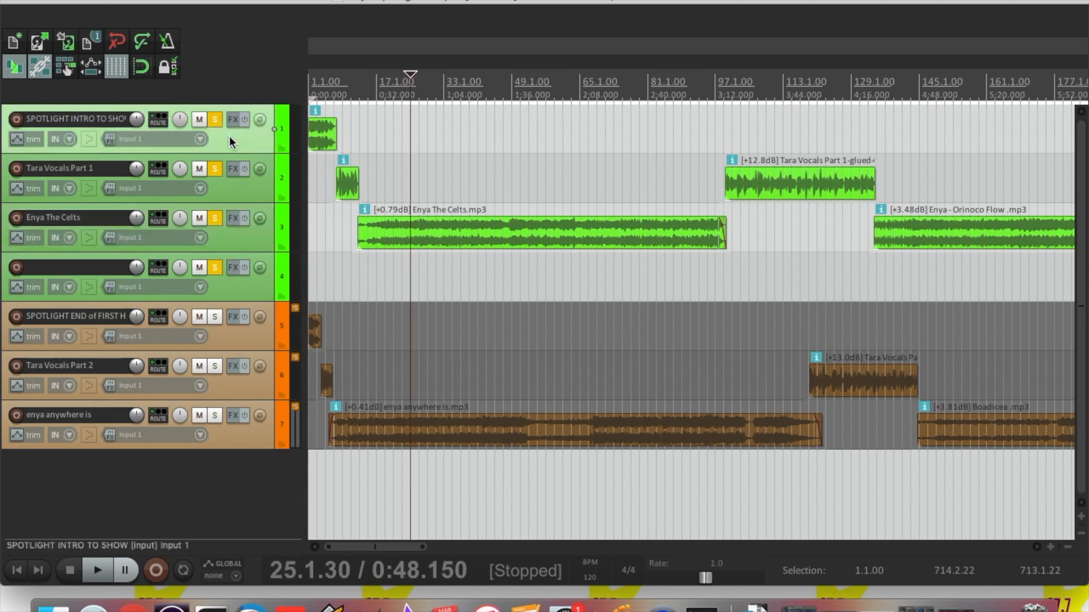
shift+click(229, 288)
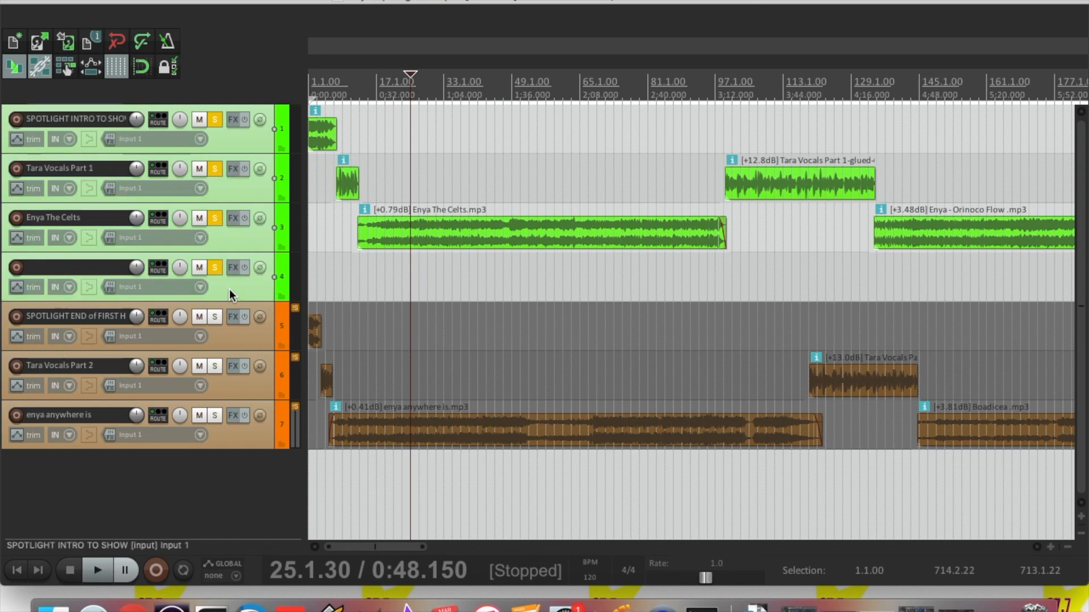
click(214, 270)
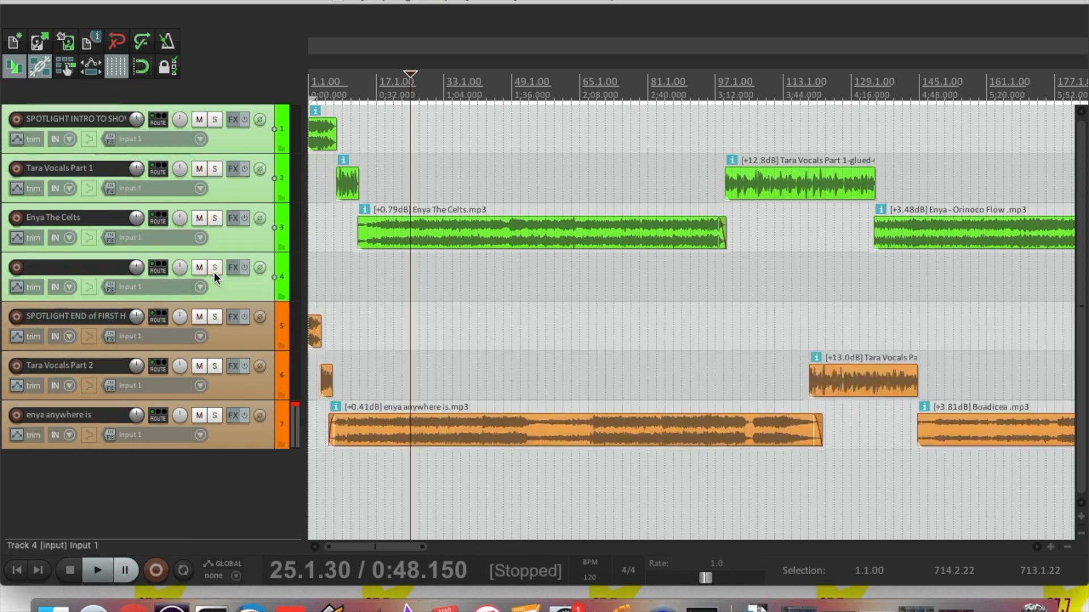
Select the three second-half tracks and lower their volume slightly
click(261, 342)
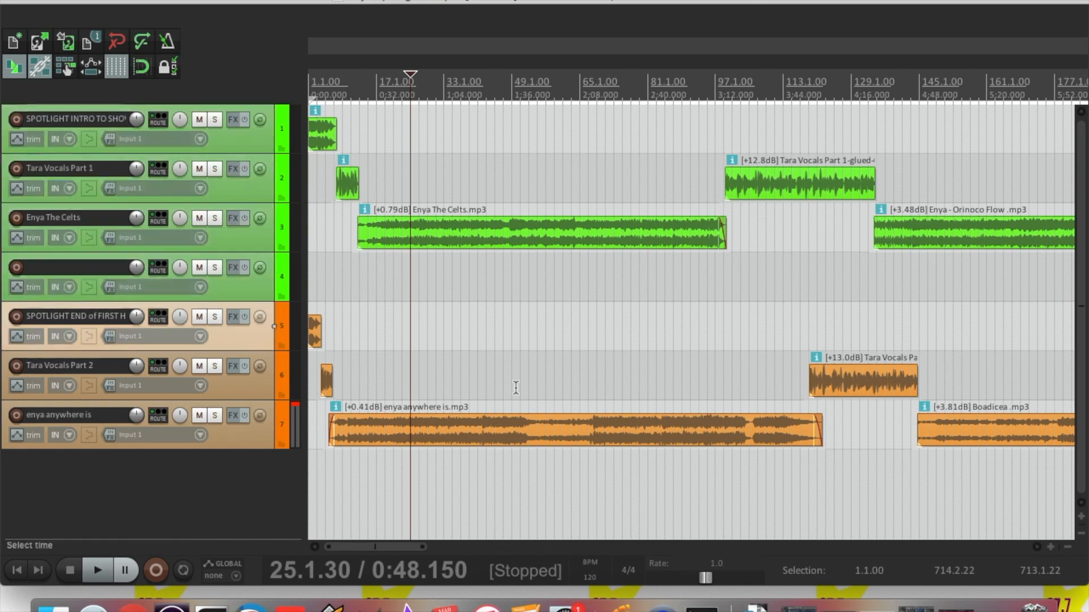
drag(1080, 311, 1080, 325)
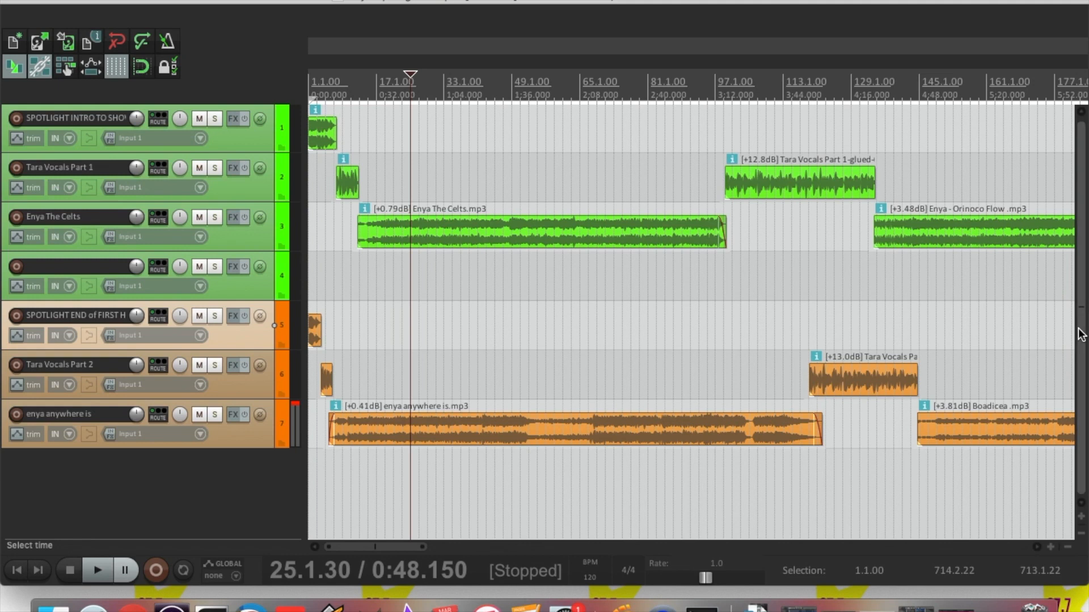
shift+click(234, 434)
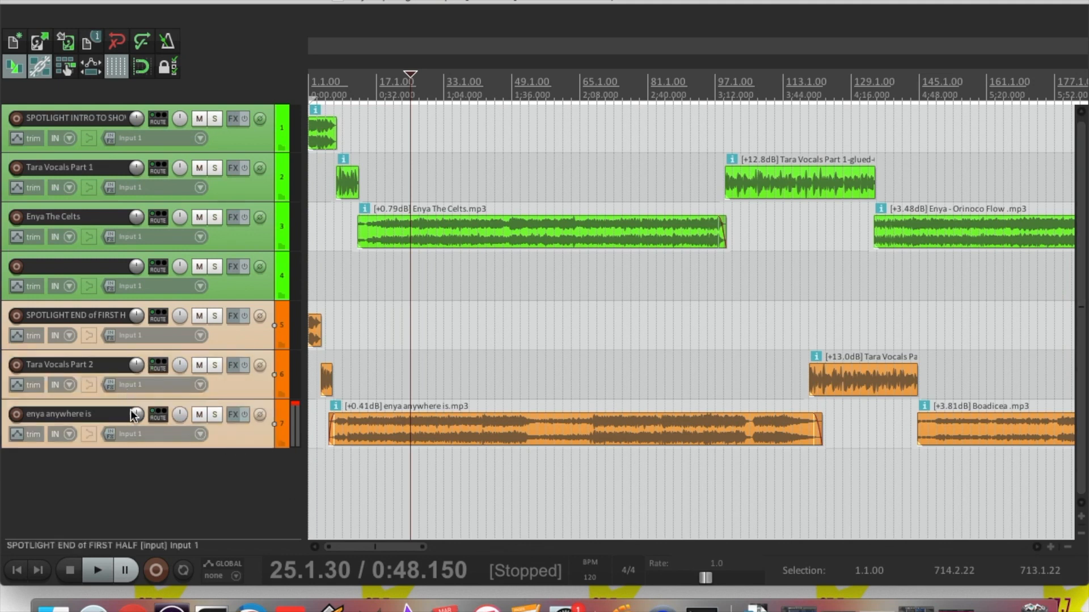
drag(135, 317, 135, 319)
Turn the enya anywhere is track down to -1.32 dB, then zoom out
click(237, 434)
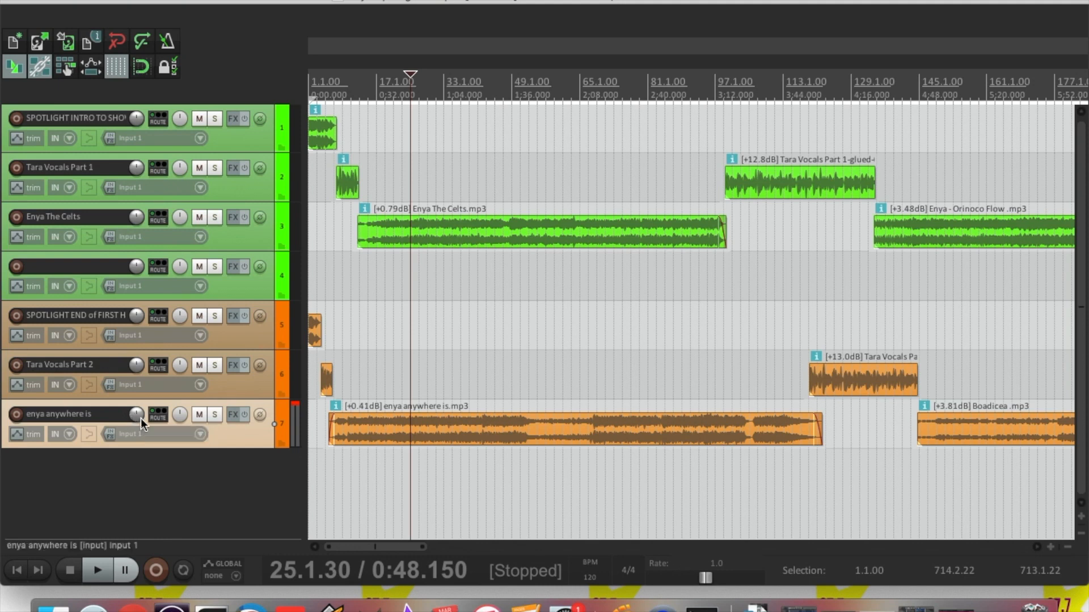
mouse_move(132, 417)
drag(131, 417, 131, 416)
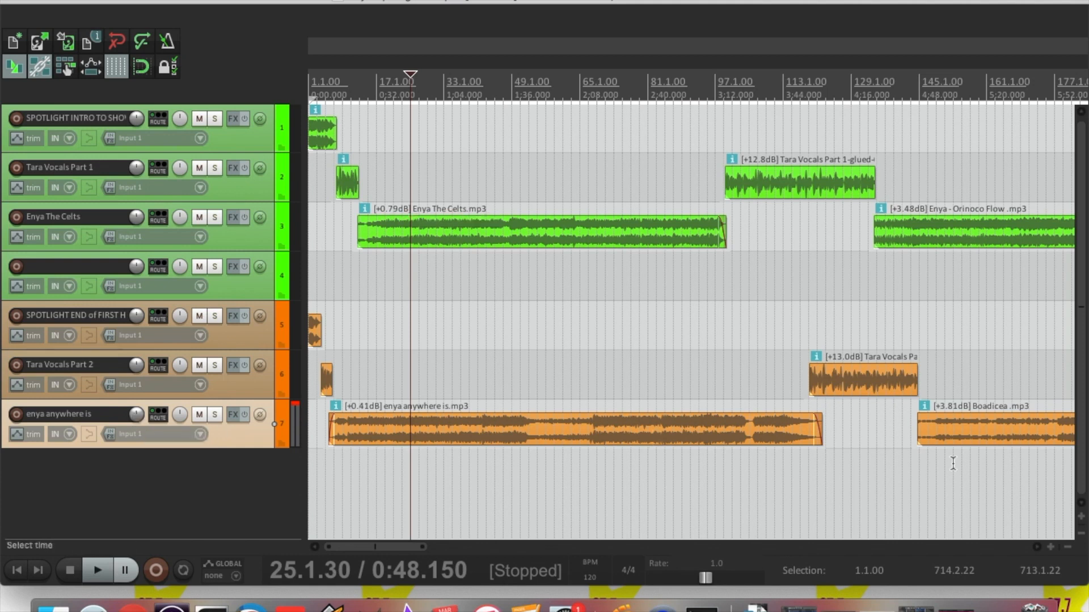
click(1068, 548)
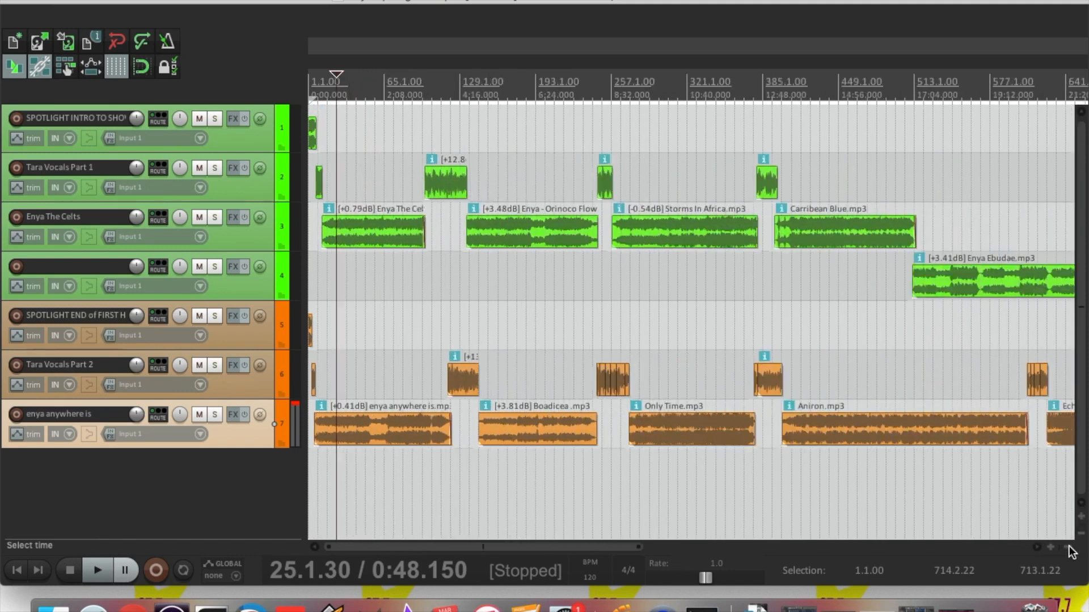
Roughly extend the time selection end later in the show and zoom in on the final clips
click(1069, 547)
drag(715, 98, 746, 102)
click(745, 89)
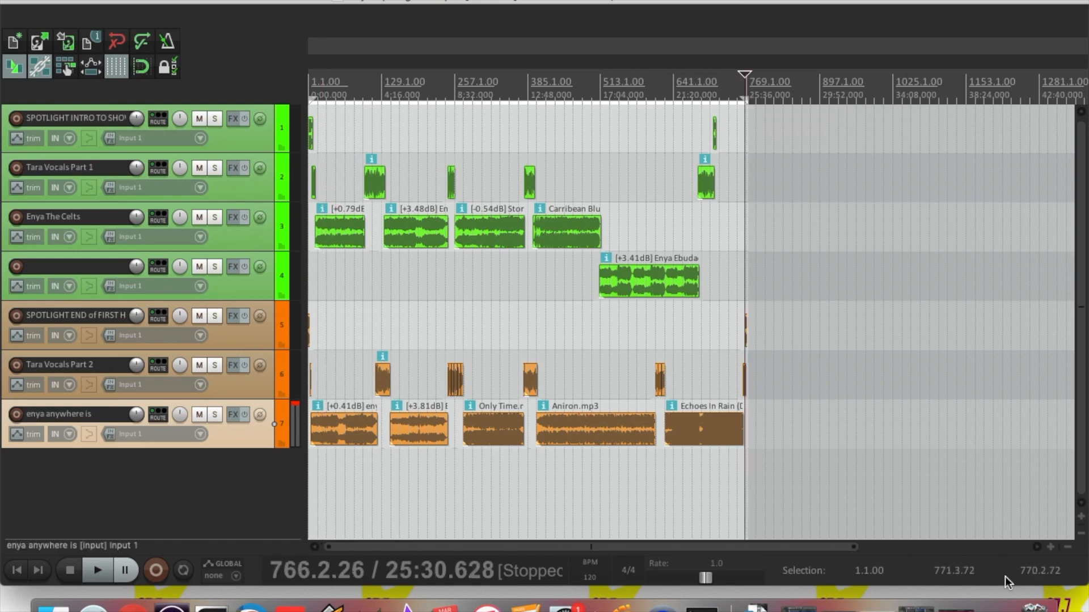
click(1050, 546)
click(1050, 547)
click(1050, 547)
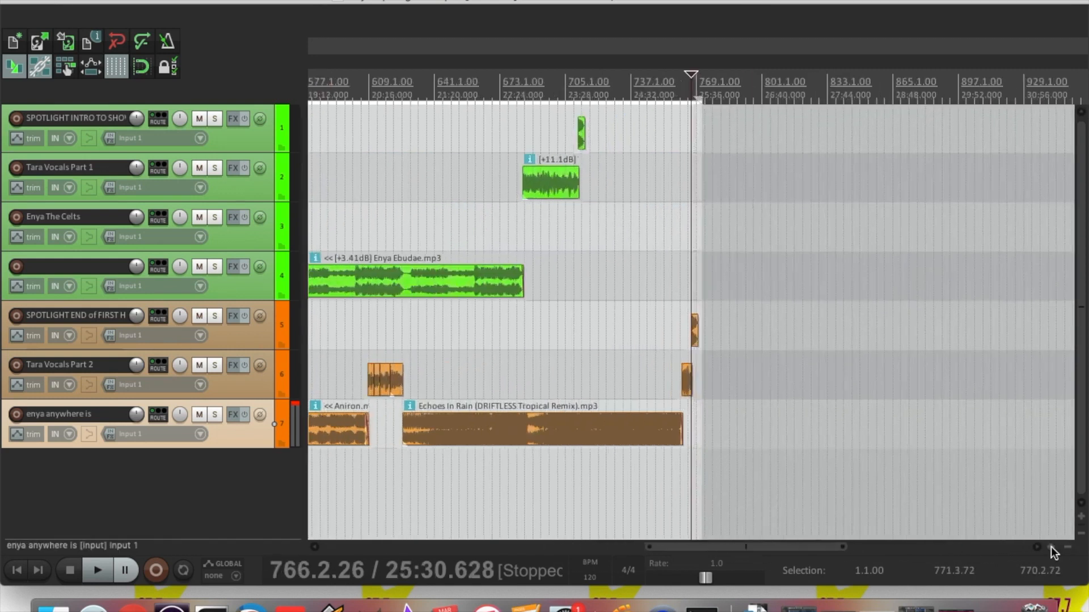
click(1050, 546)
click(1051, 547)
click(1050, 547)
click(1050, 547)
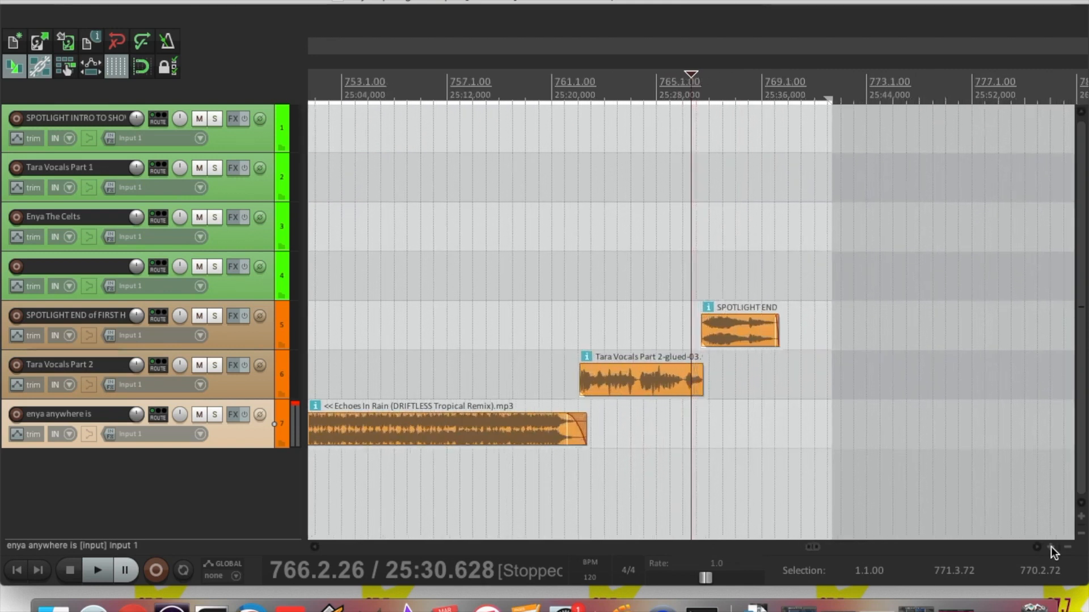
click(1050, 547)
click(1050, 547)
click(1050, 546)
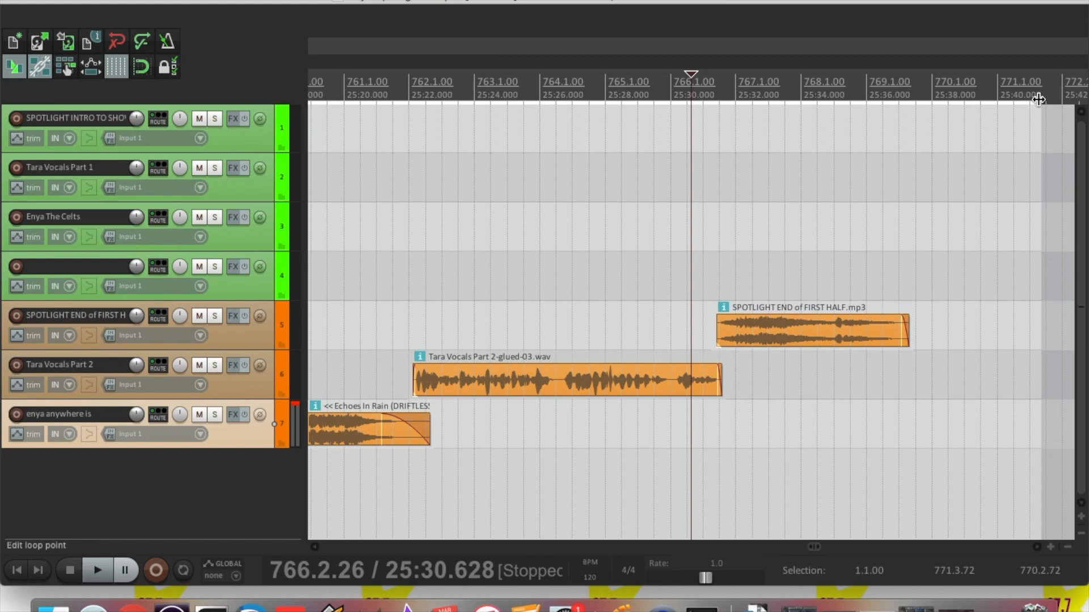
End the selection at 769.3.66 (25:37.329) and reopen the Render to File dialog
drag(1038, 99, 909, 94)
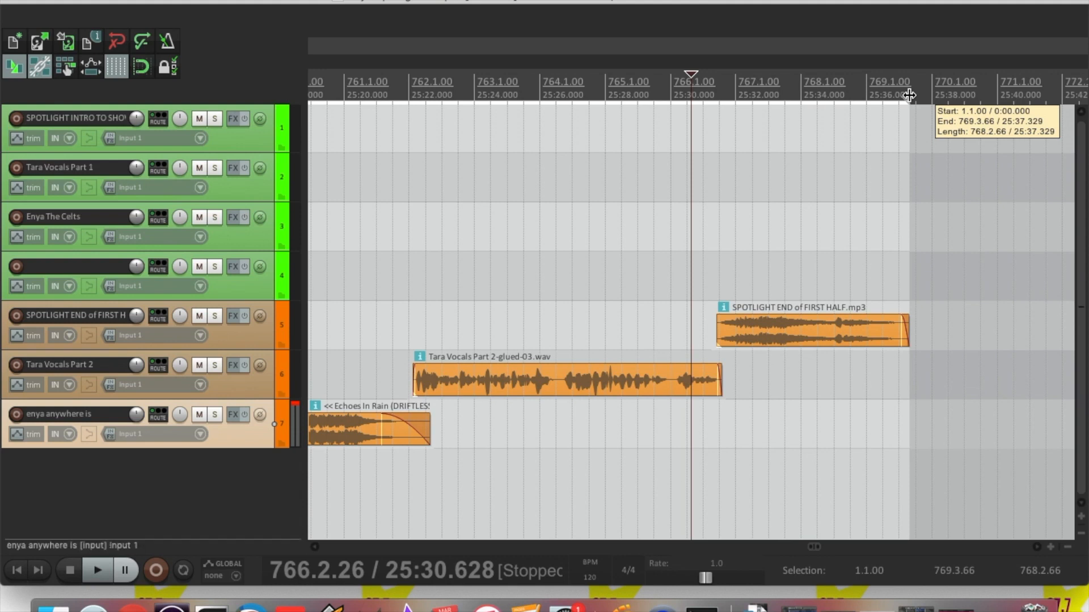
drag(909, 95, 909, 95)
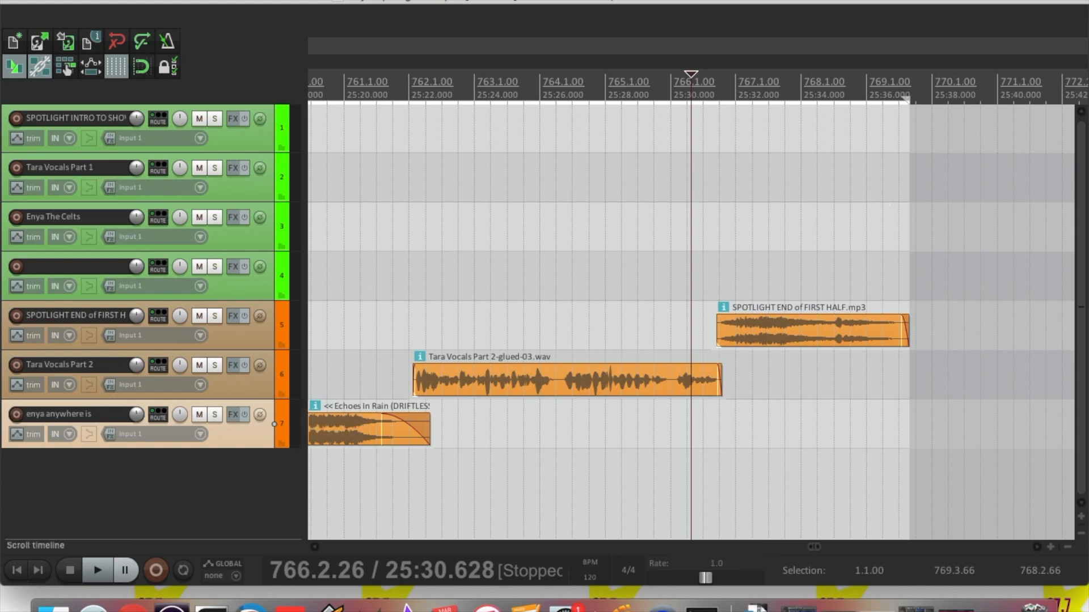
click(122, 1)
click(248, 210)
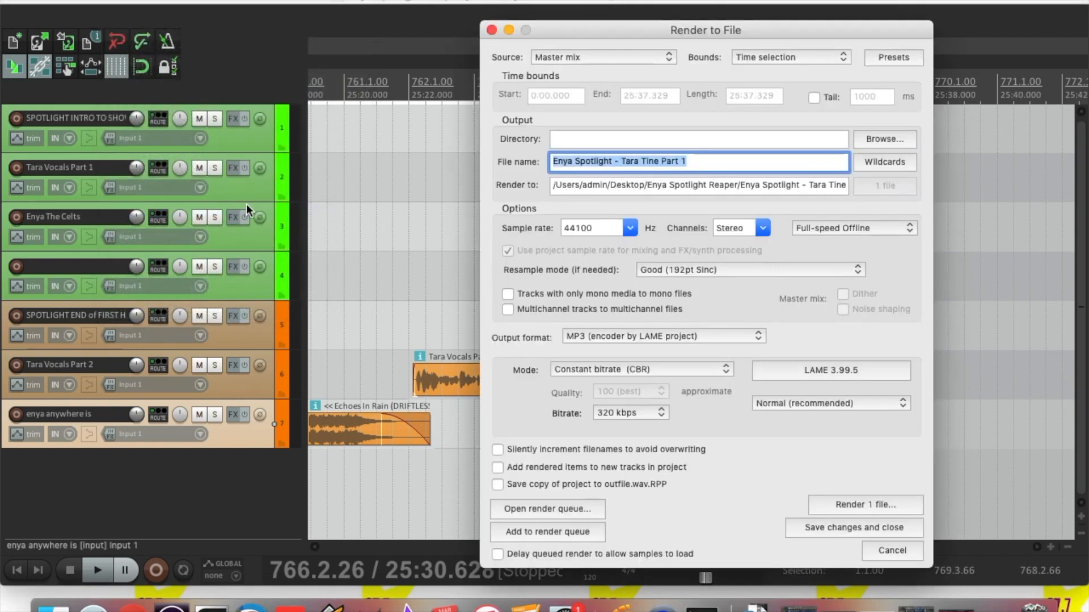
Rename the output 'Enya Spotlight - Tara Tine Part 2', start rendering, then cancel it
click(693, 164)
key(BackSpace)
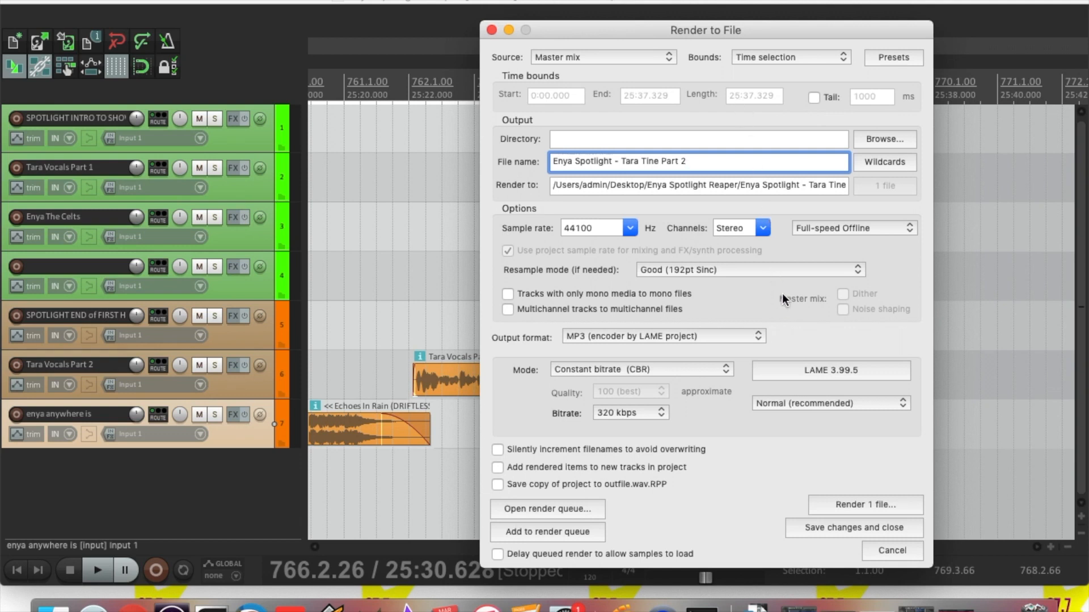
click(836, 502)
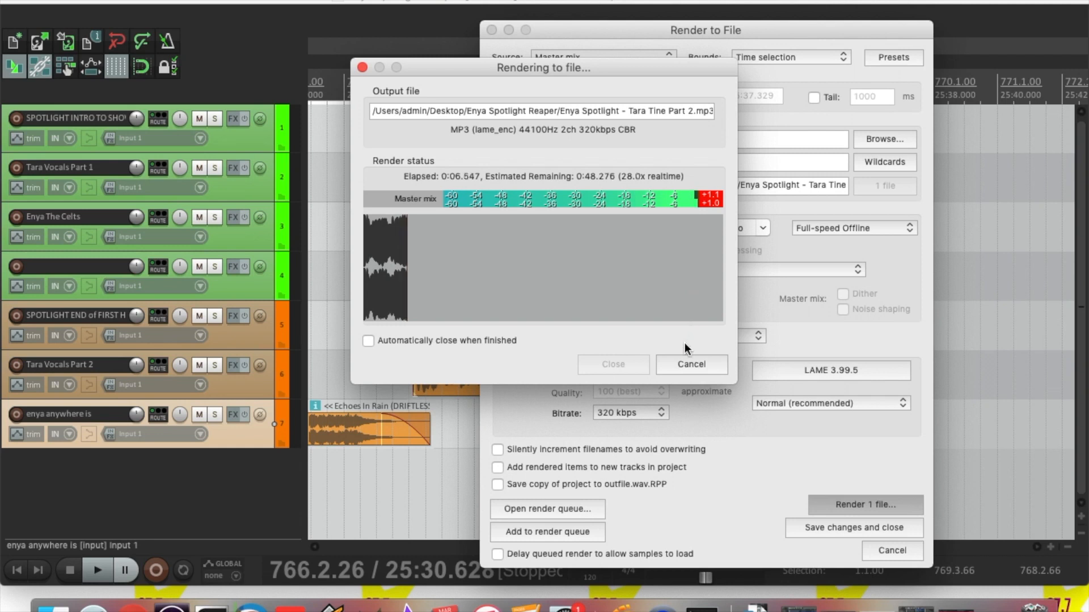
click(681, 364)
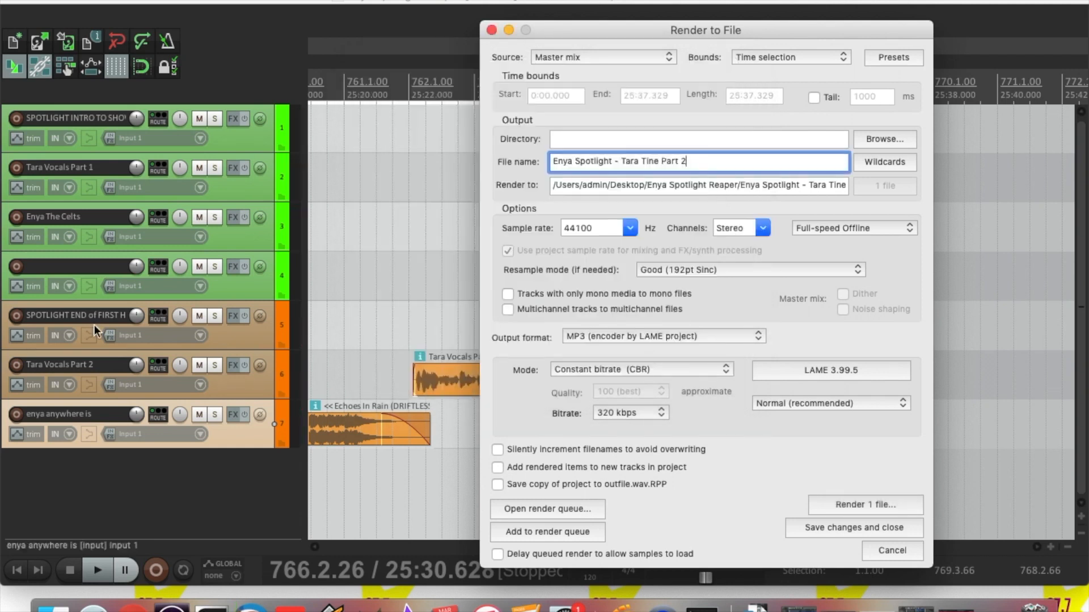
Solo the three second-half tracks, from SPOTLIGHT END of FIRST HALF through enya anywhere is
click(250, 329)
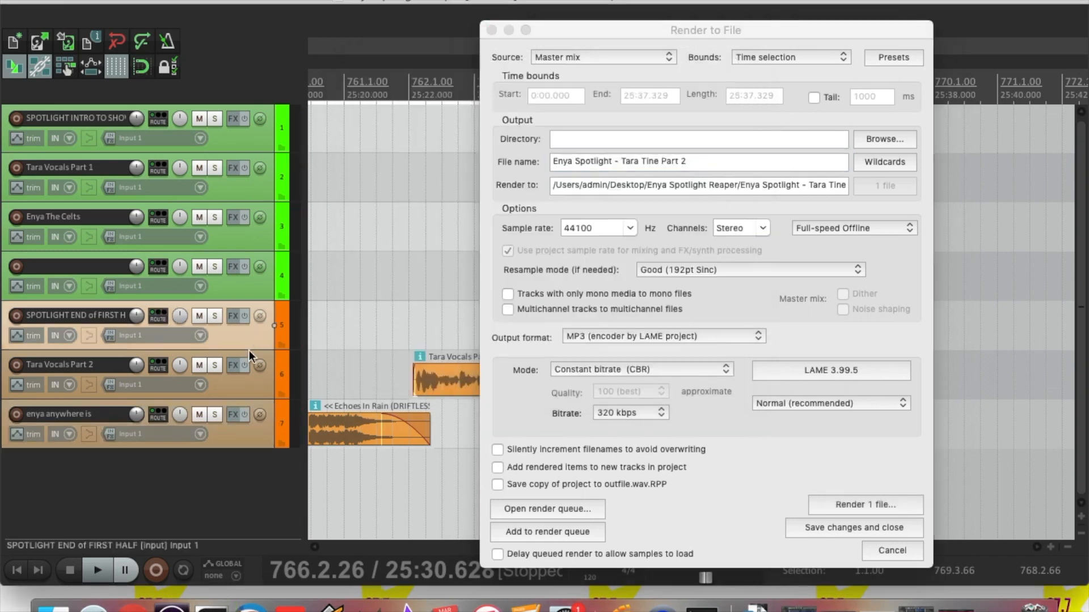
shift+click(246, 433)
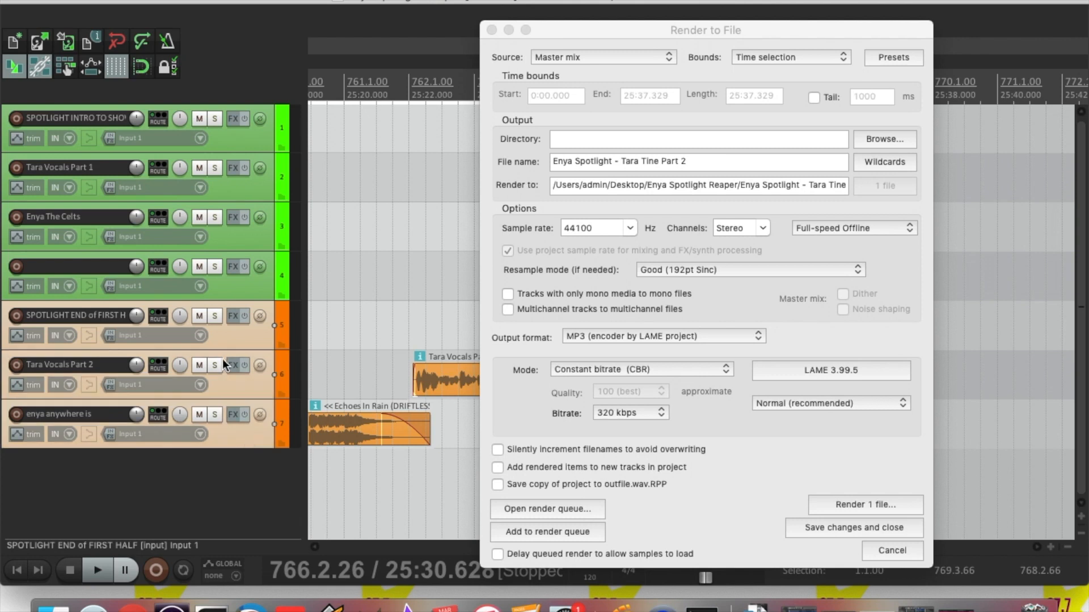
click(213, 319)
Render the soloed tracks, overwriting the existing Tara Tine Part 2 MP3
click(834, 503)
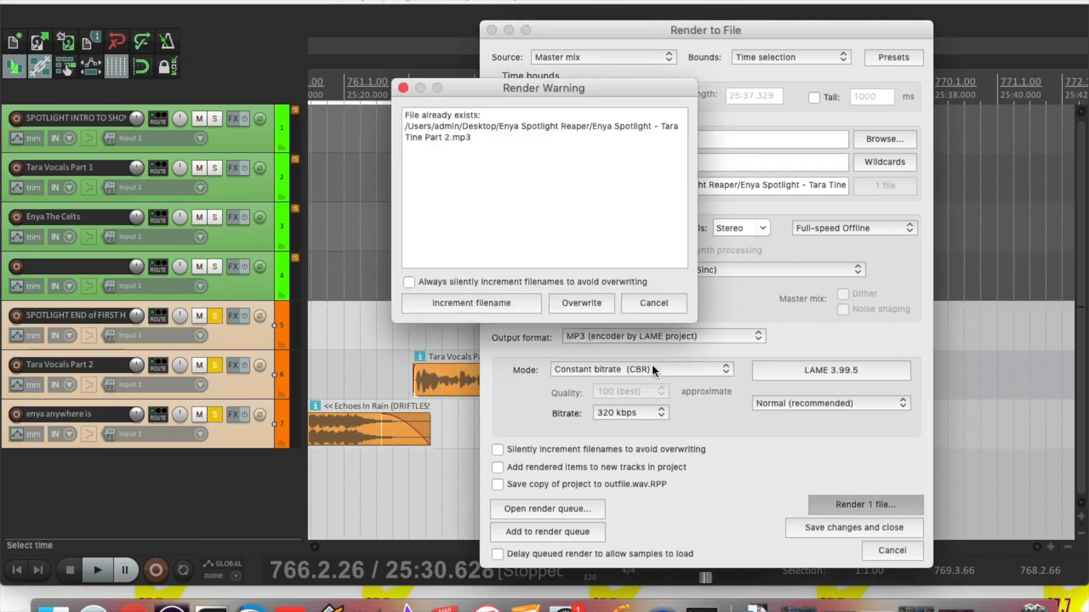
click(576, 300)
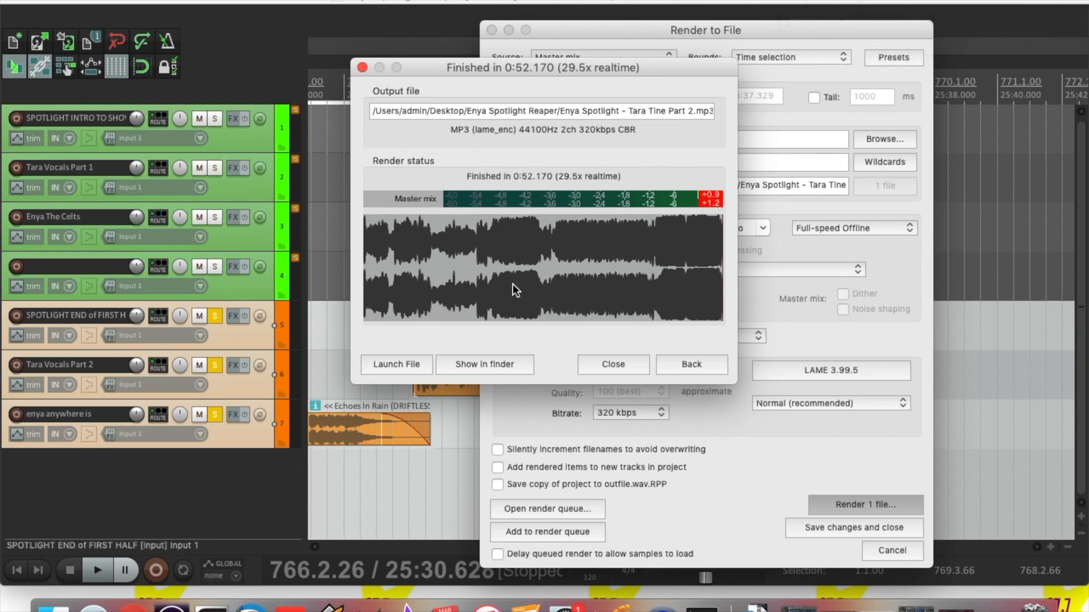
click(601, 363)
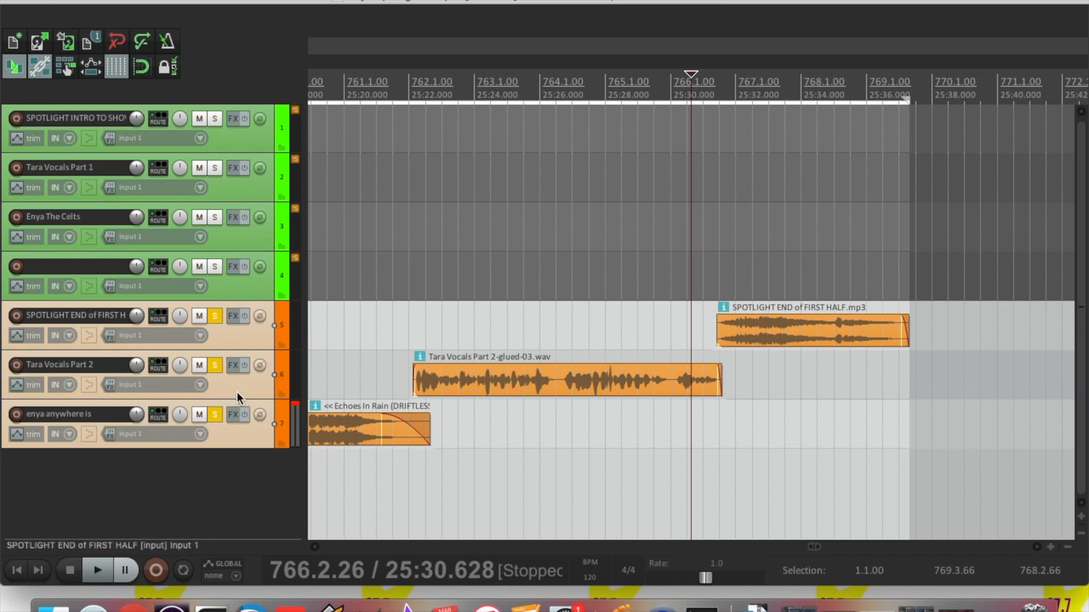
Lower the enya anywhere is track's volume to -2.08 dB
click(243, 434)
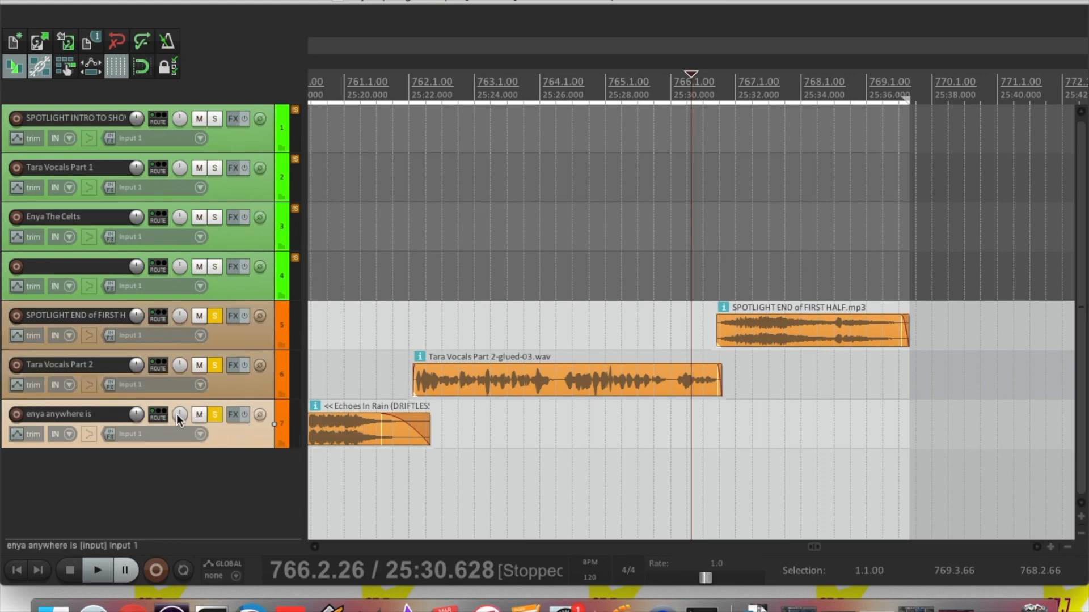
mouse_move(135, 415)
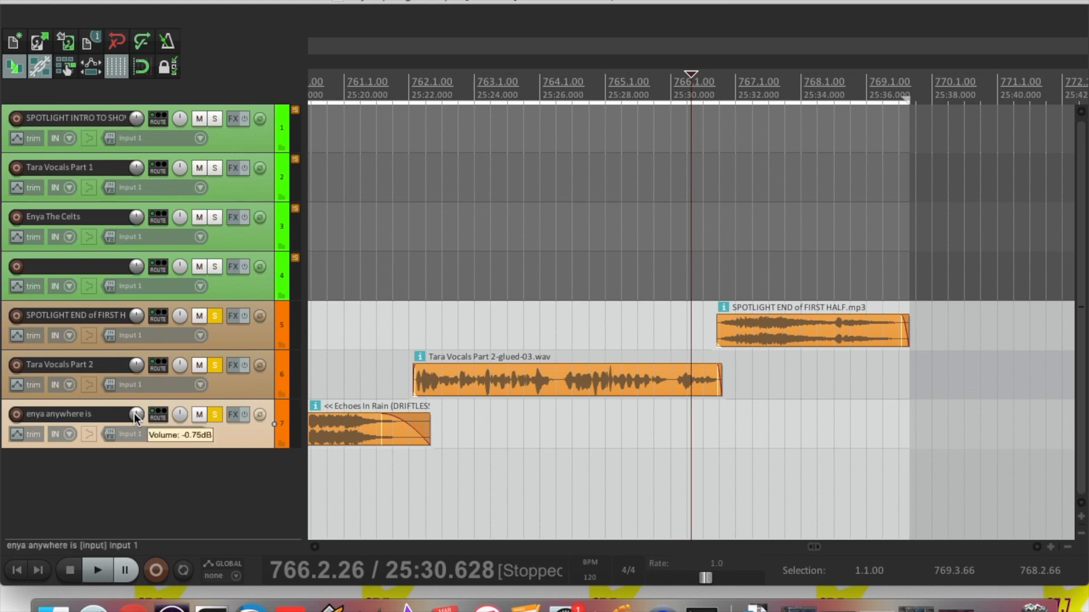
drag(135, 416, 135, 429)
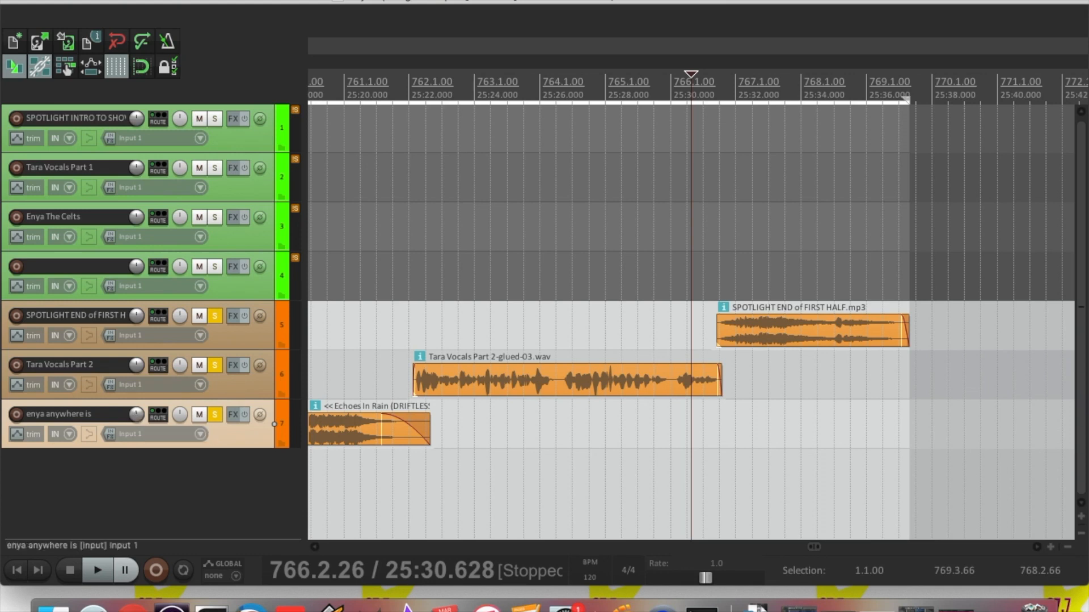
Re-render Tara Tine Part 2 MP3, replacing the previous file
click(108, 1)
click(147, 208)
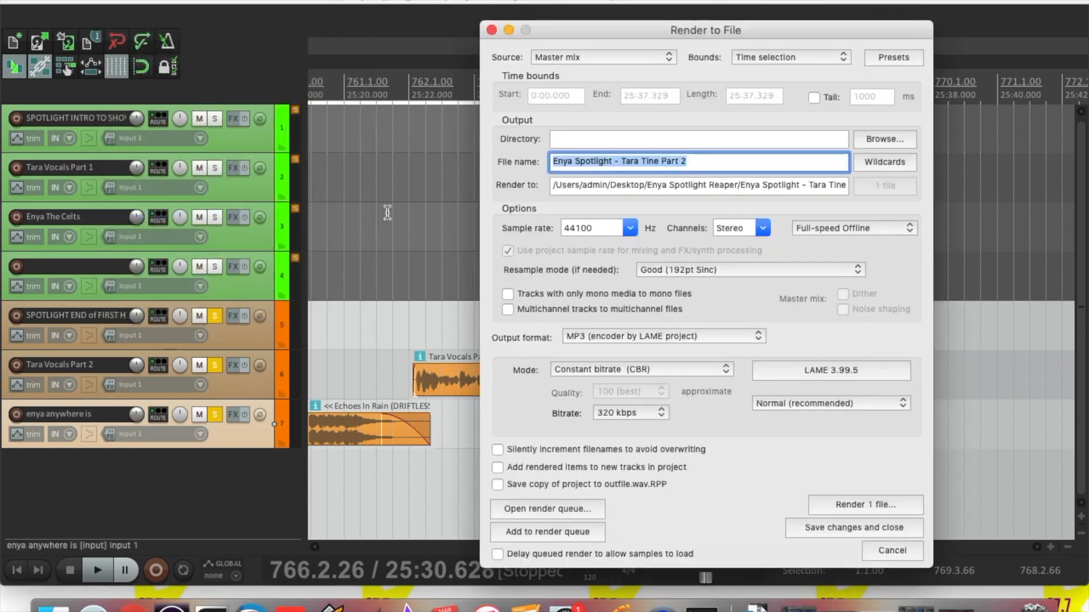
click(862, 503)
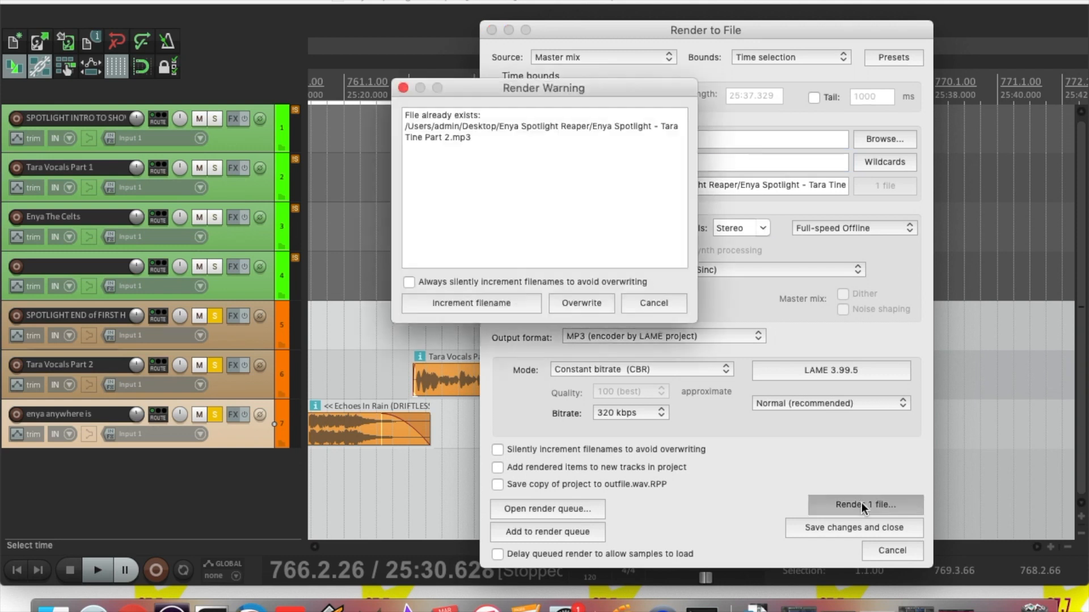
click(575, 304)
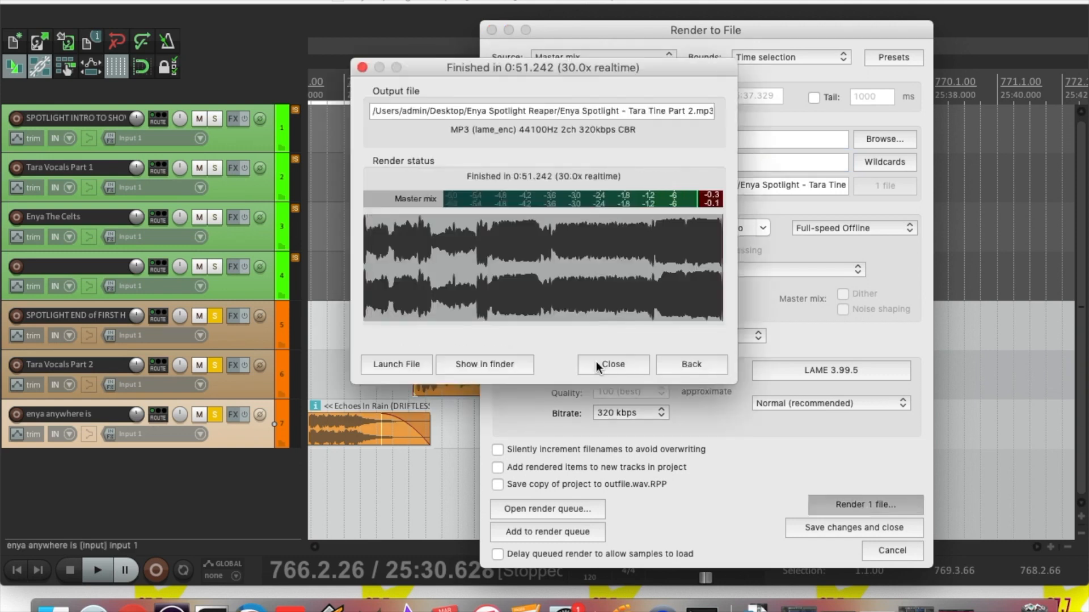
click(596, 363)
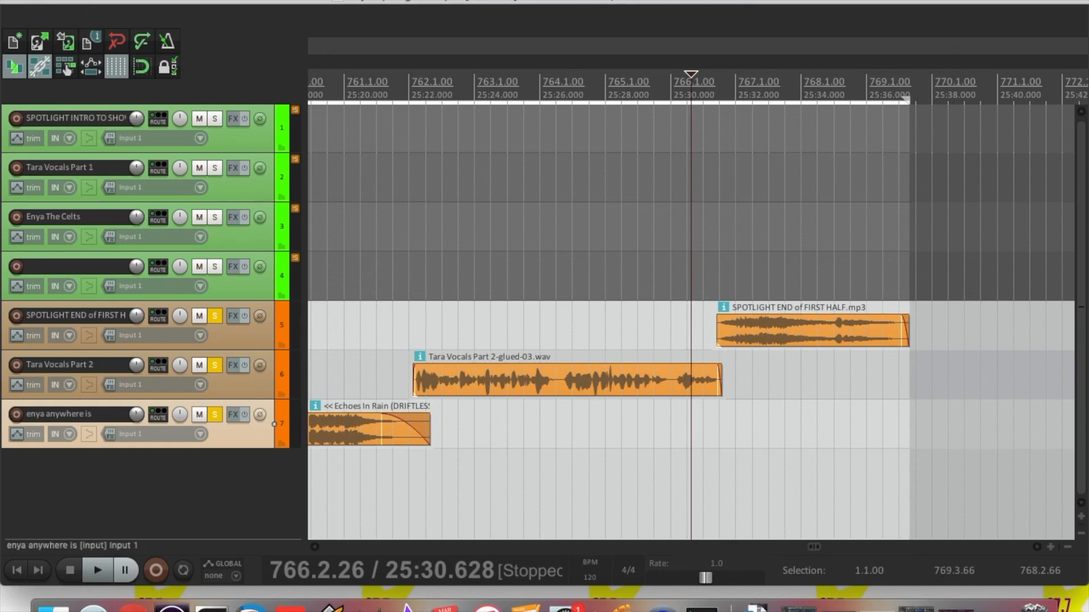
click(111, 0)
Save the REAPER project, minimise REAPER, and open the Enya Spotlight Reaper folder
click(133, 29)
click(30, 0)
double_click(531, 218)
Select both Tara Tine Part 1 and Part 2 MP3 files
scroll(550, 393, down, 1)
scroll(550, 396, up, 1)
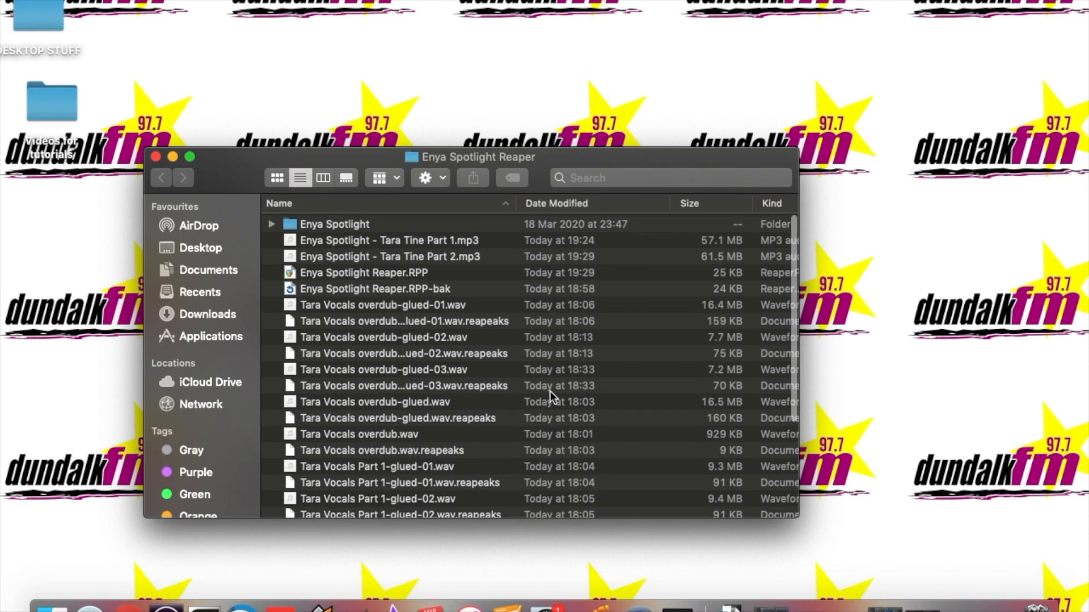
click(421, 241)
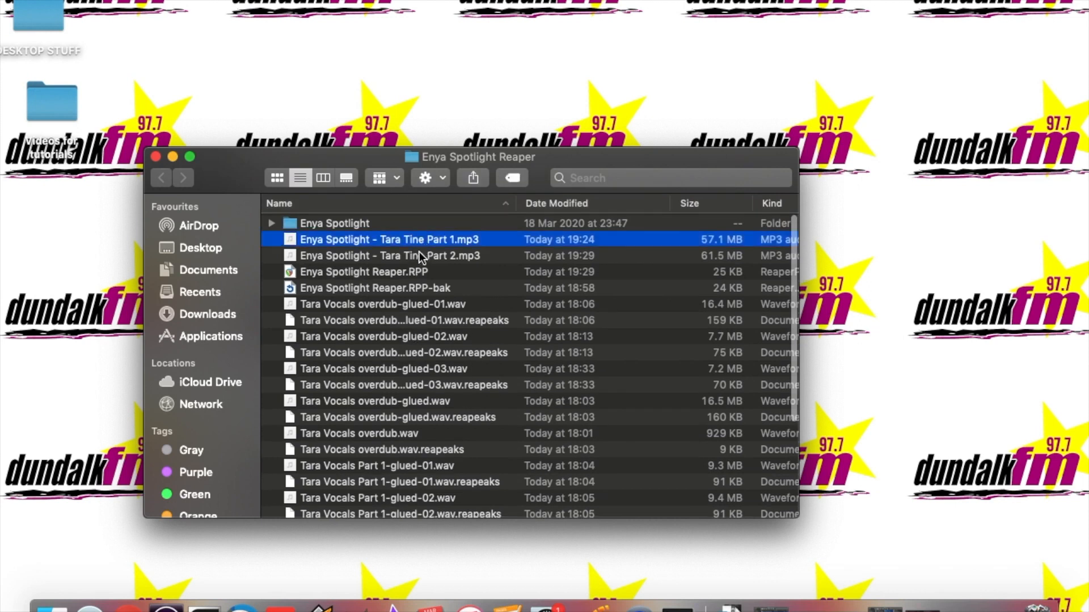
shift+click(420, 255)
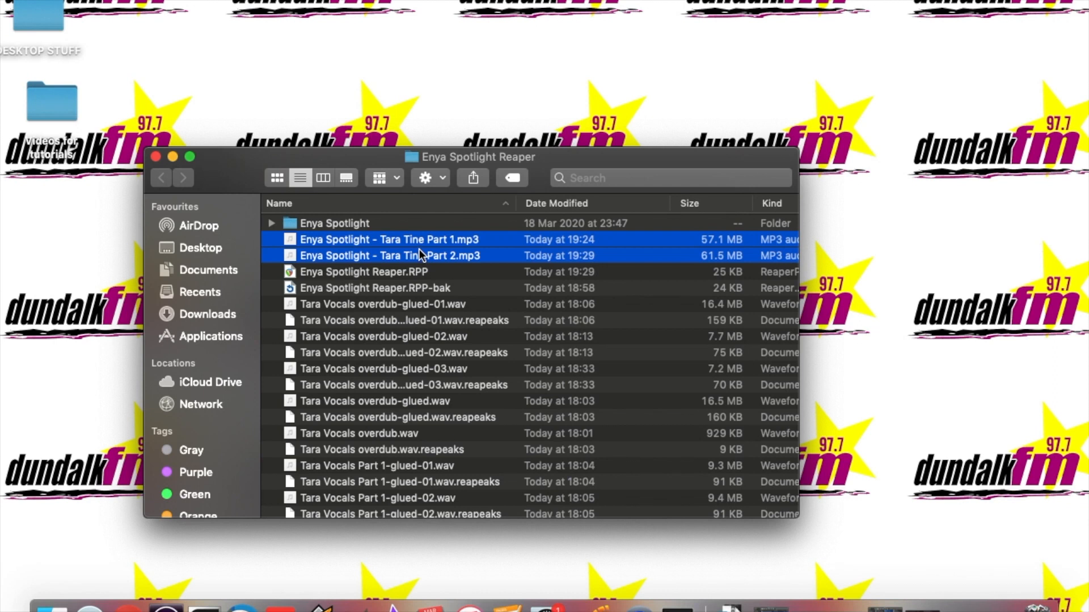